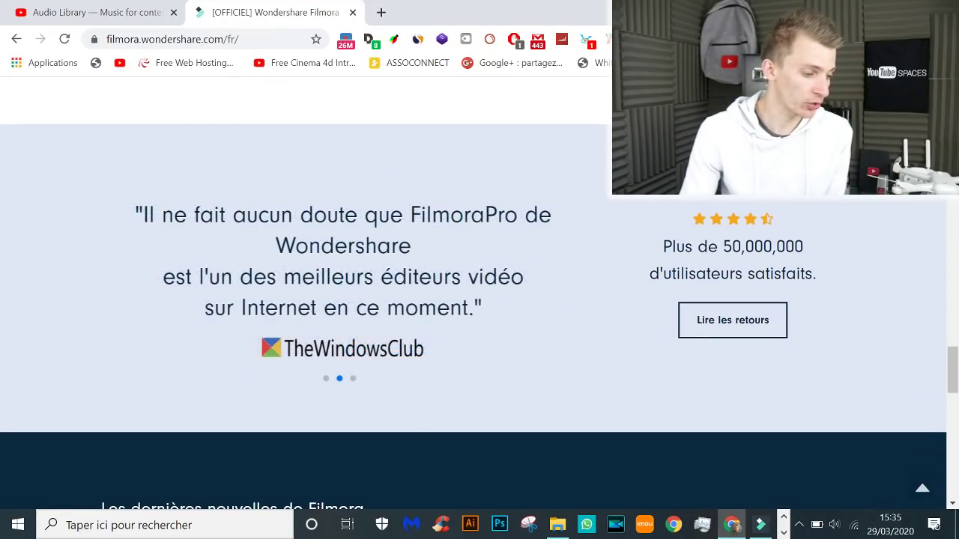
- Look through the Filmora home page down to its download links and switch to the Filmora9 editor
{"action": "scroll", "coordinate": [418, 397], "scroll_direction": "down", "scroll_amount": 4}
{"action": "scroll", "coordinate": [418, 397], "scroll_direction": "down", "scroll_amount": 5}
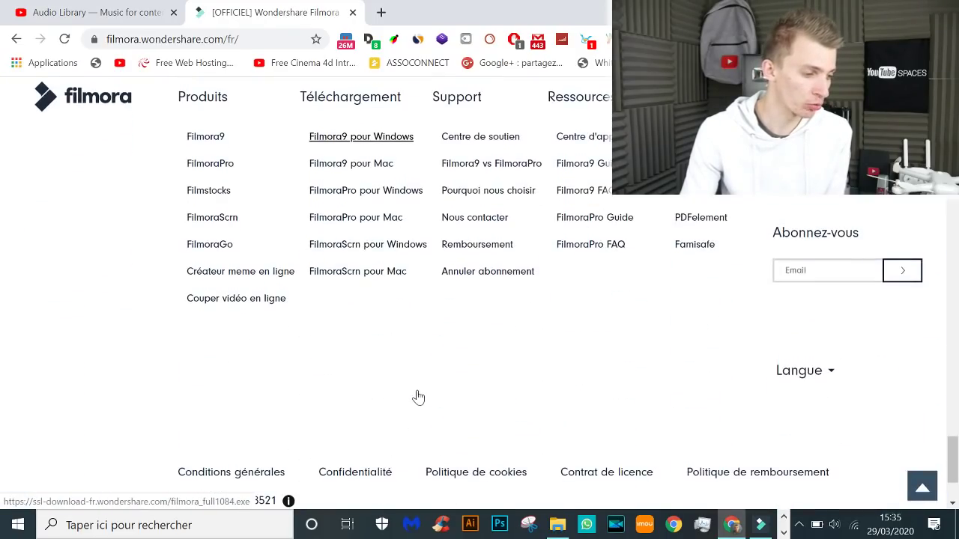
{"action": "scroll", "coordinate": [418, 398], "scroll_direction": "up", "scroll_amount": 10}
{"action": "scroll", "coordinate": [418, 397], "scroll_direction": "up", "scroll_amount": 10}
{"action": "scroll", "coordinate": [418, 397], "scroll_direction": "down", "scroll_amount": 3}
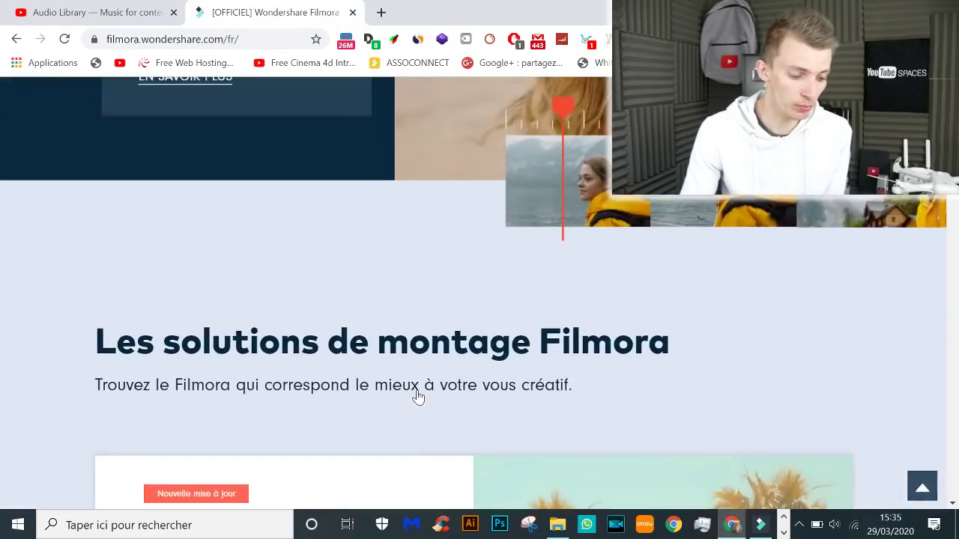
{"action": "left_click", "coordinate": [761, 525]}
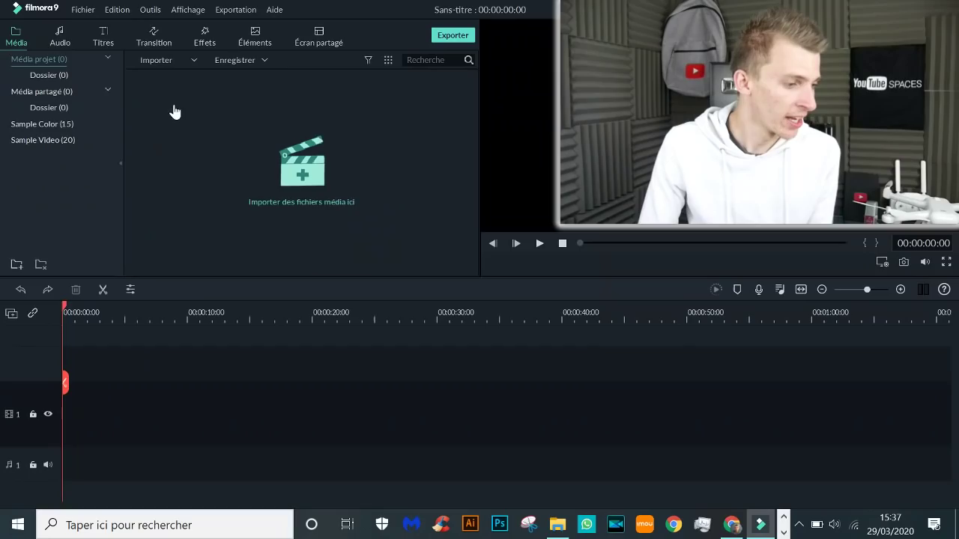
{"action": "left_click", "coordinate": [84, 10]}
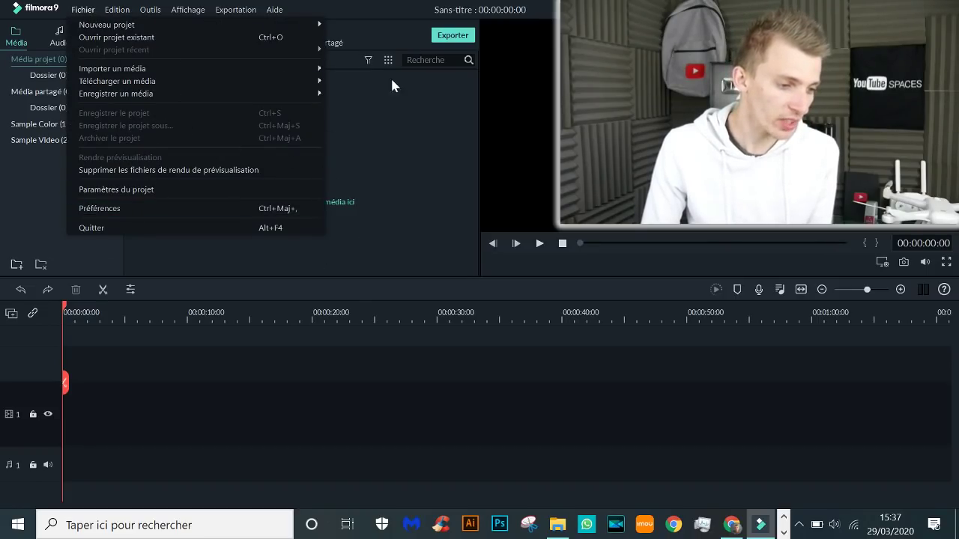
{"action": "key", "text": "ctrl+o"}
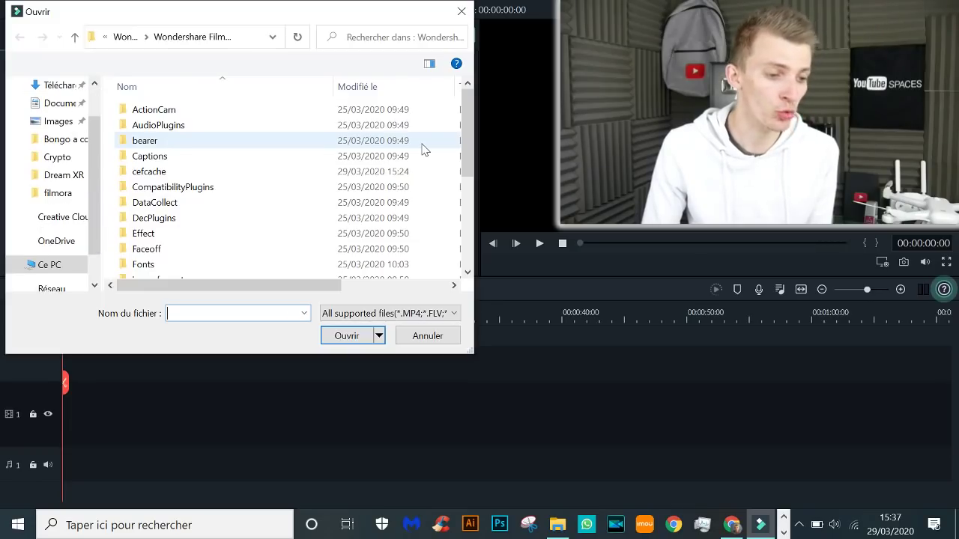
{"action": "key", "text": "Escape"}
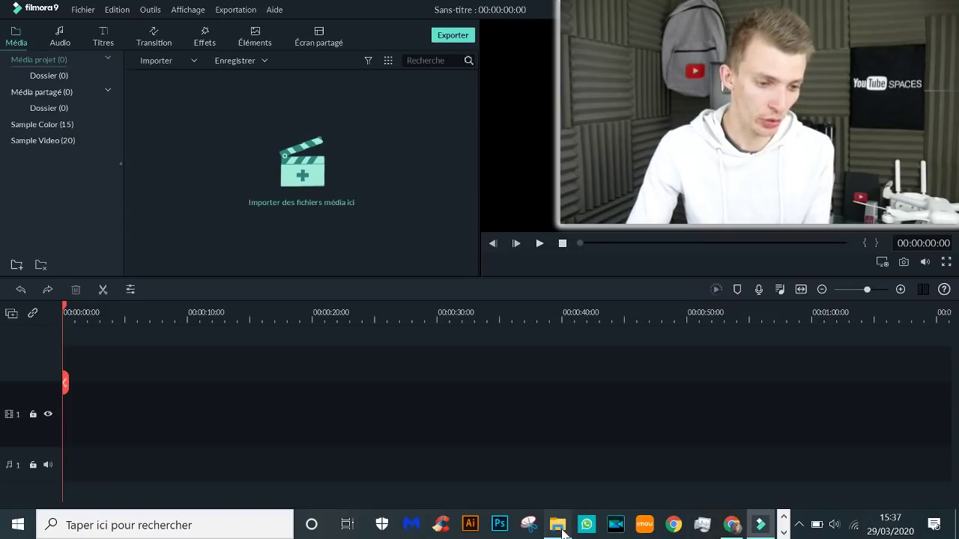
- Import the videos introchristo, Night Out - LiQWYD and Trottprod from the filmora folder into the project media
{"action": "left_click", "coordinate": [557, 525]}
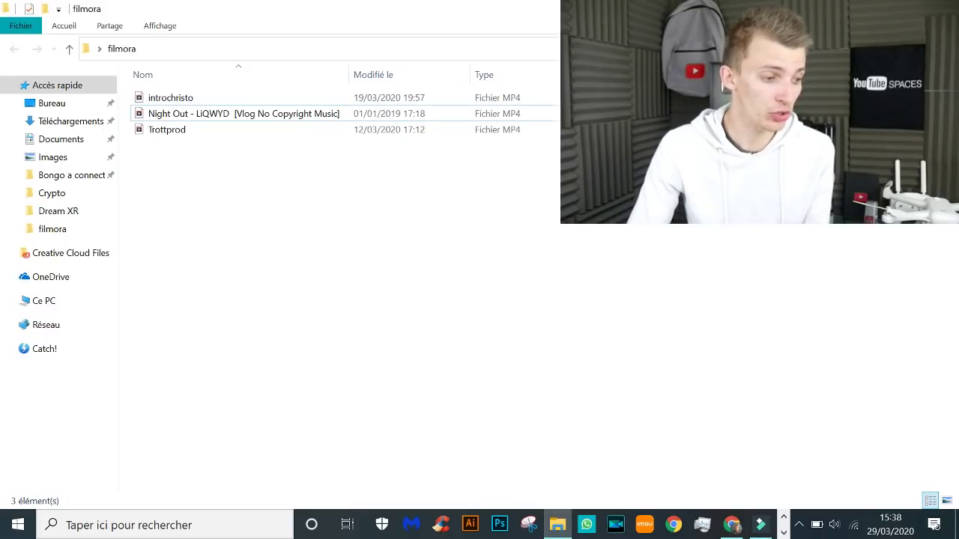
{"action": "key", "text": "super+Down"}
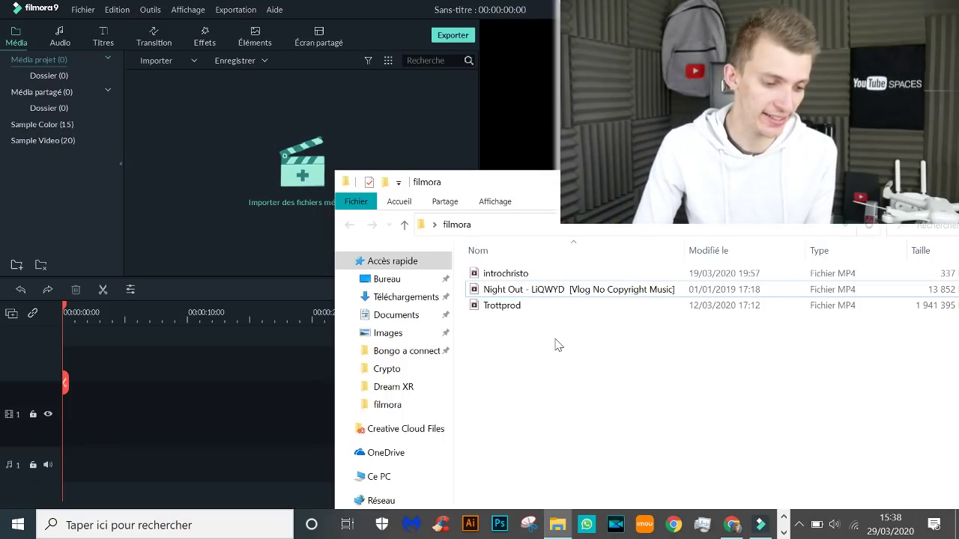
{"action": "left_click_drag", "start_coordinate": [557, 343], "coordinate": [255, 176]}
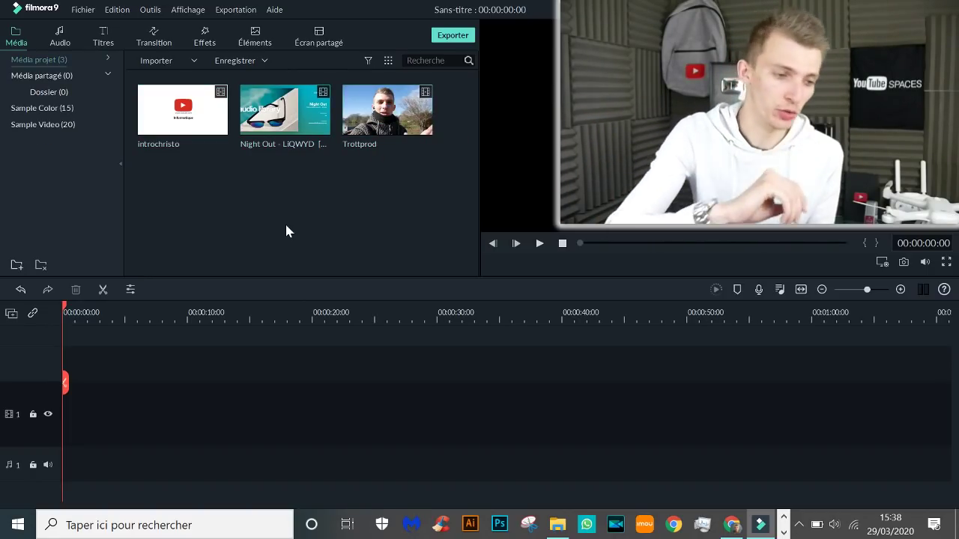
{"action": "left_click", "coordinate": [164, 61]}
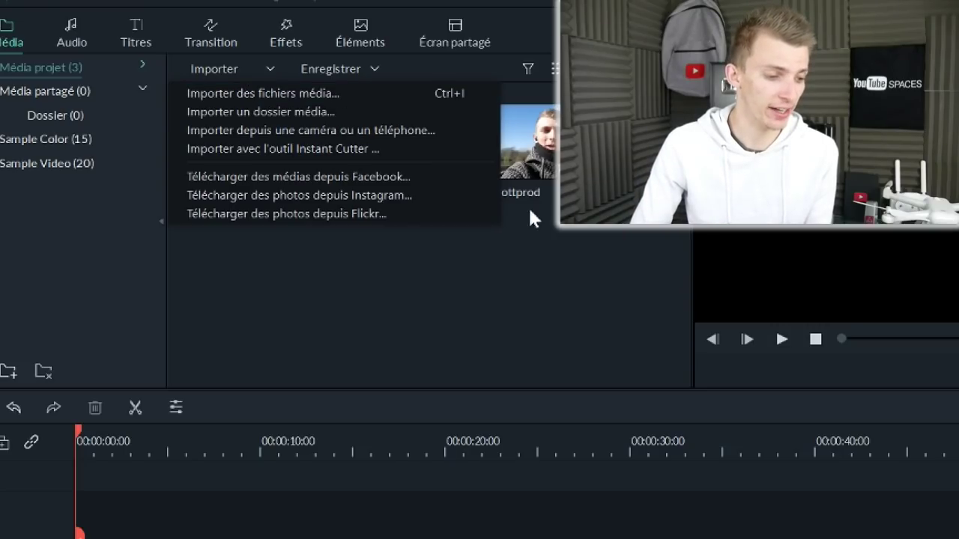
{"action": "left_click", "coordinate": [577, 265]}
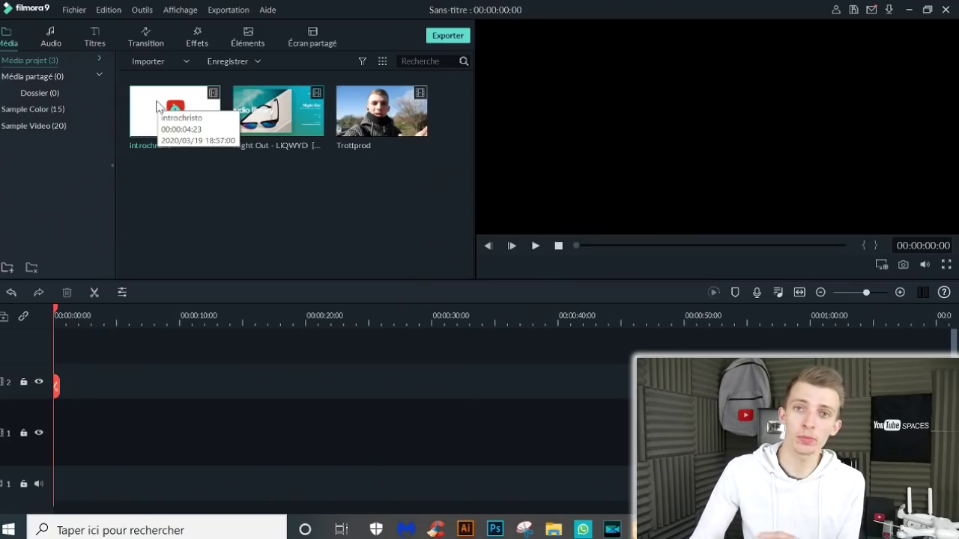
- Place introchristo at the start of video track 2, matching the project to 1280 x 720 24fps, and preview the clip
{"action": "left_click_drag", "start_coordinate": [158, 106], "coordinate": [53, 394]}
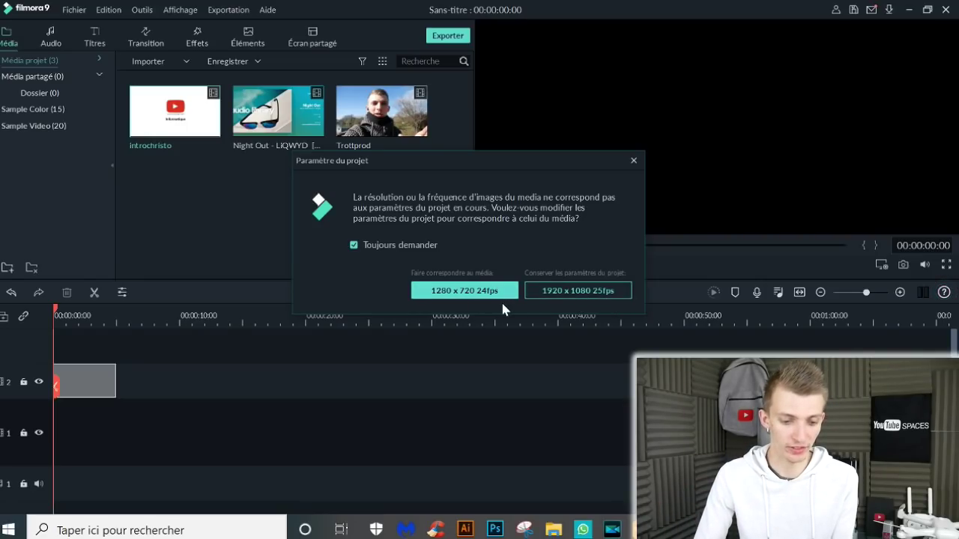
{"action": "left_click", "coordinate": [456, 289]}
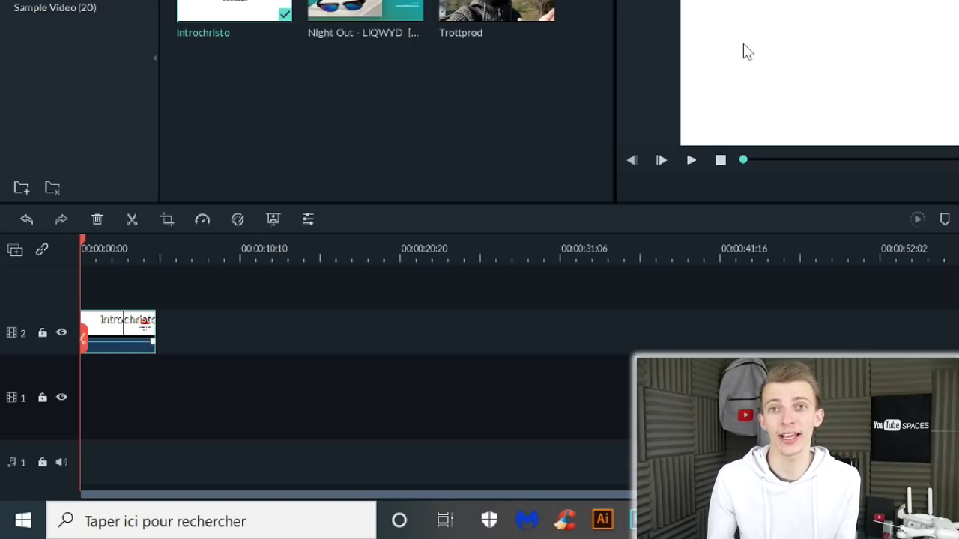
{"action": "key", "text": "space"}
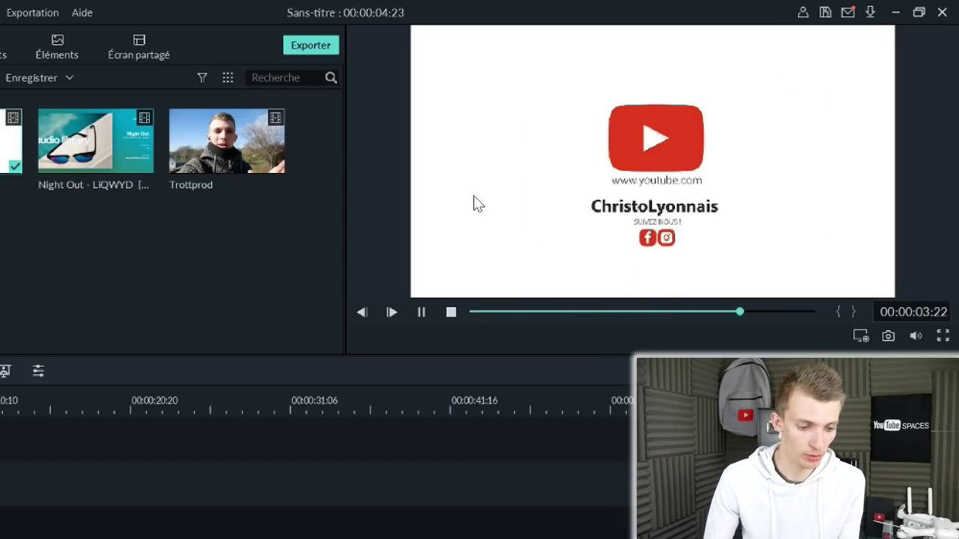
{"action": "key", "text": "space"}
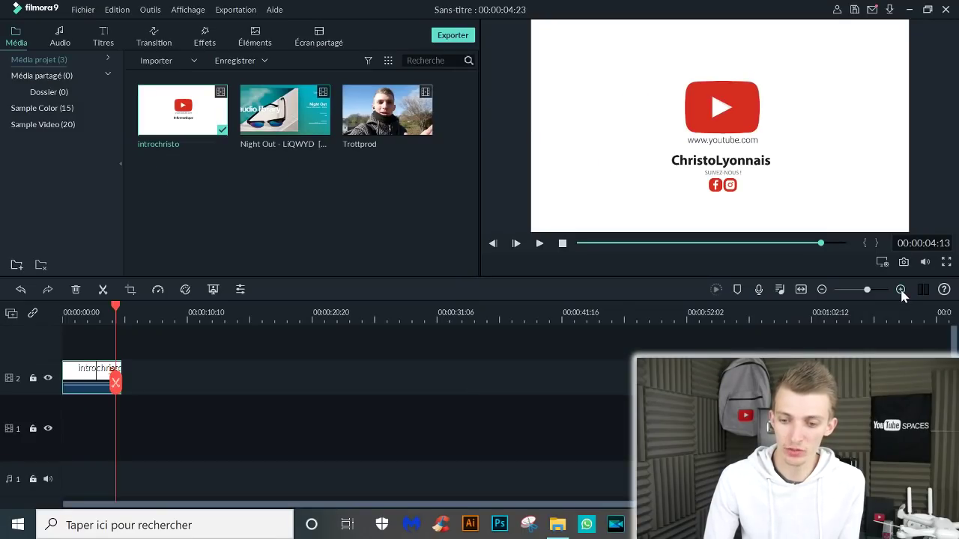
- Examine the introchristo clip at different timeline scales, ending with a close view of its last frames
{"action": "left_click", "coordinate": [885, 373]}
{"action": "left_click", "coordinate": [902, 291]}
{"action": "left_click", "coordinate": [901, 291]}
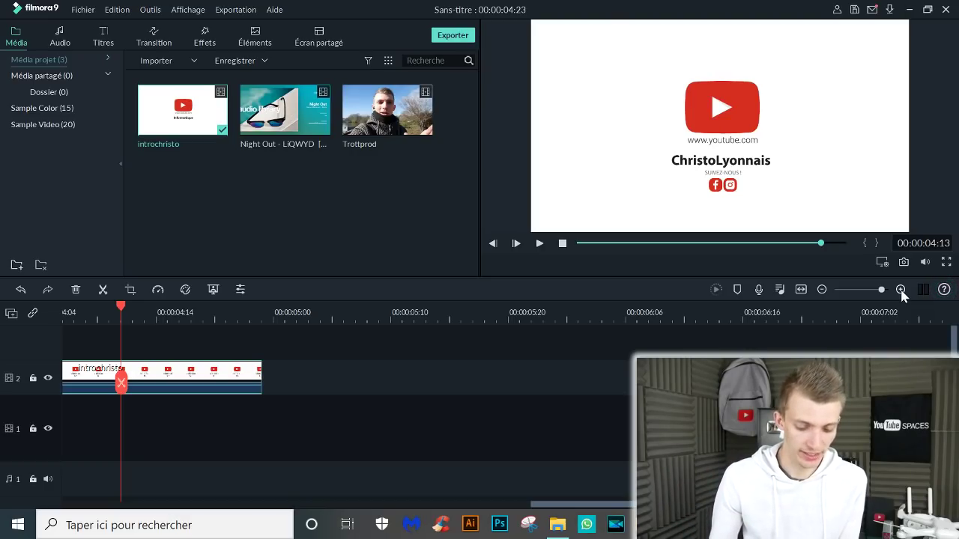
{"action": "left_click", "coordinate": [901, 292]}
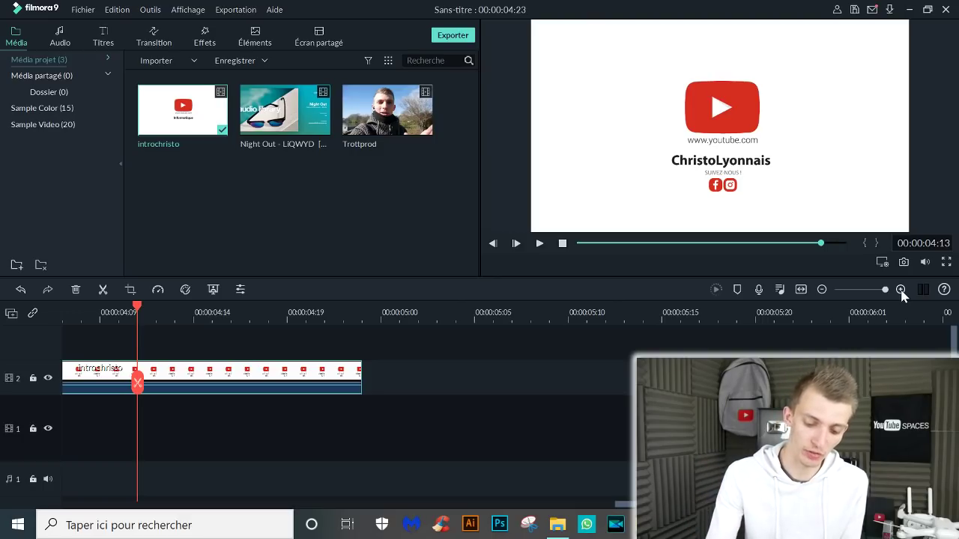
{"action": "key", "text": "ctrl+minus"}
{"action": "key", "text": "ctrl+minus"}
{"action": "key", "text": "ctrl+minus"}
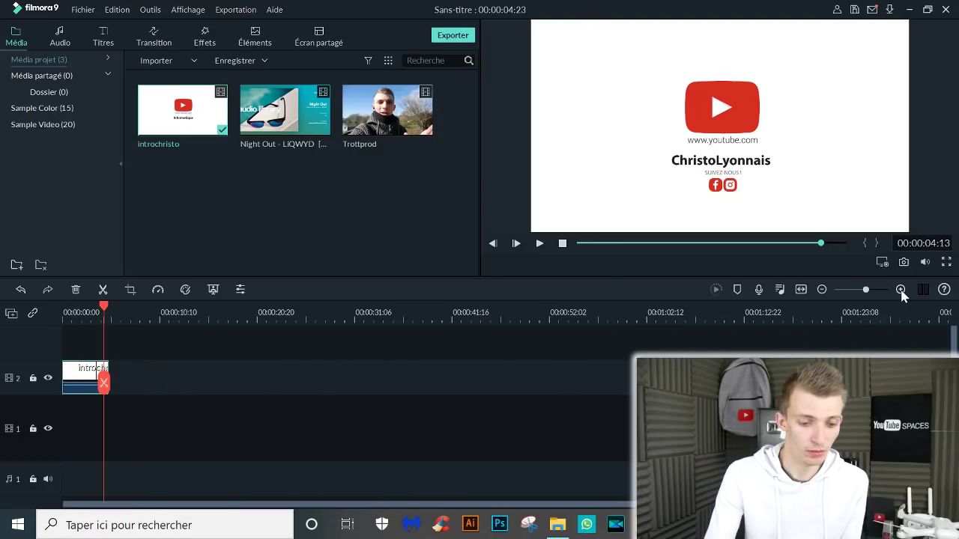
{"action": "key", "text": "ctrl+minus"}
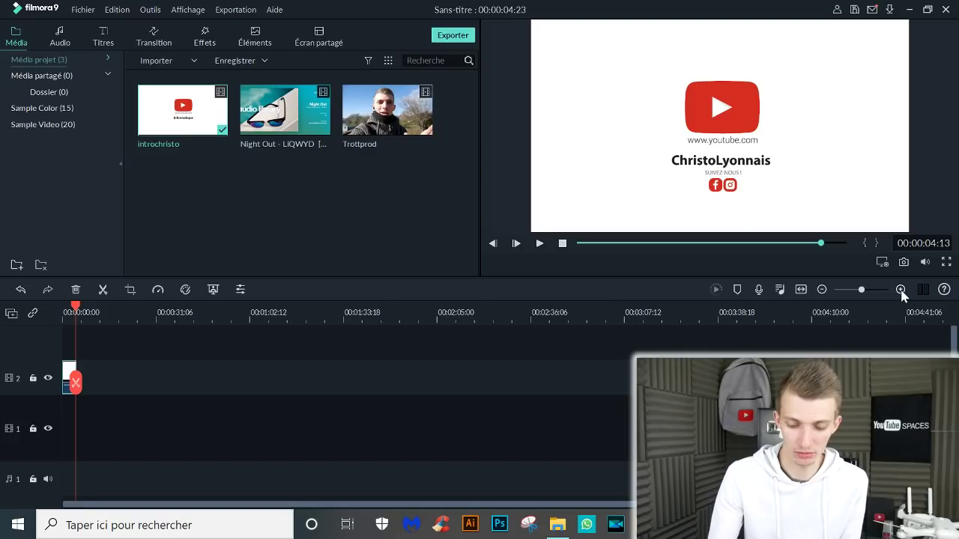
{"action": "left_click", "coordinate": [902, 290]}
{"action": "left_click", "coordinate": [901, 290]}
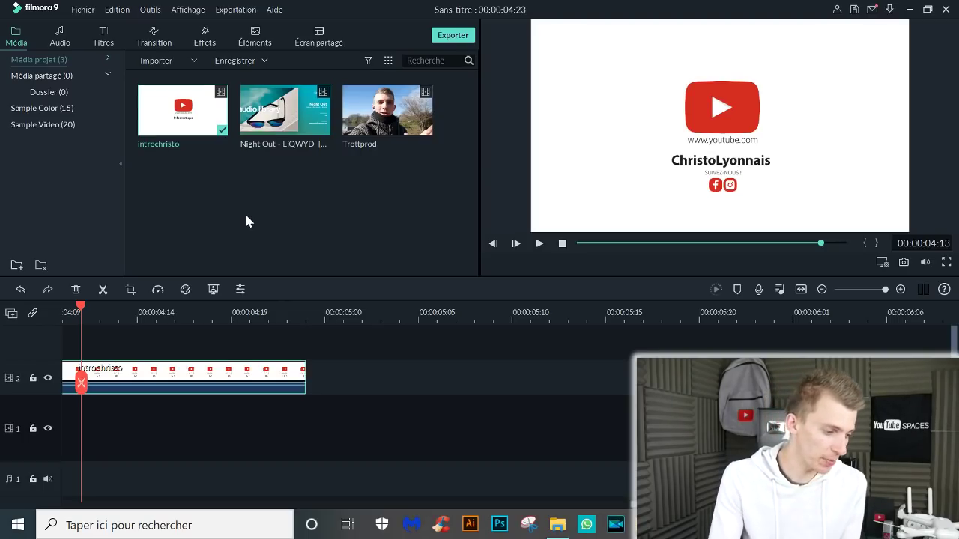
{"action": "right_click", "coordinate": [340, 387]}
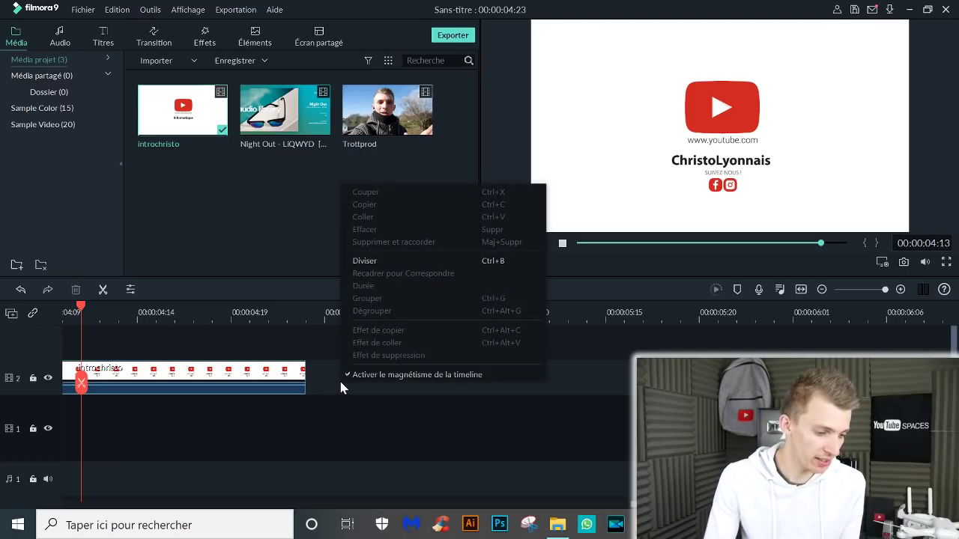
{"action": "right_click", "coordinate": [13, 376]}
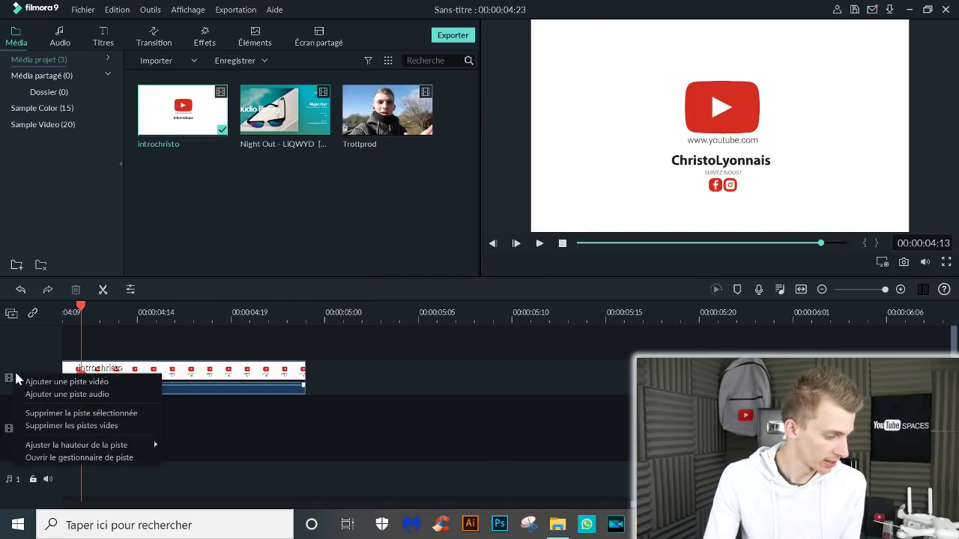
{"action": "left_click", "coordinate": [32, 365]}
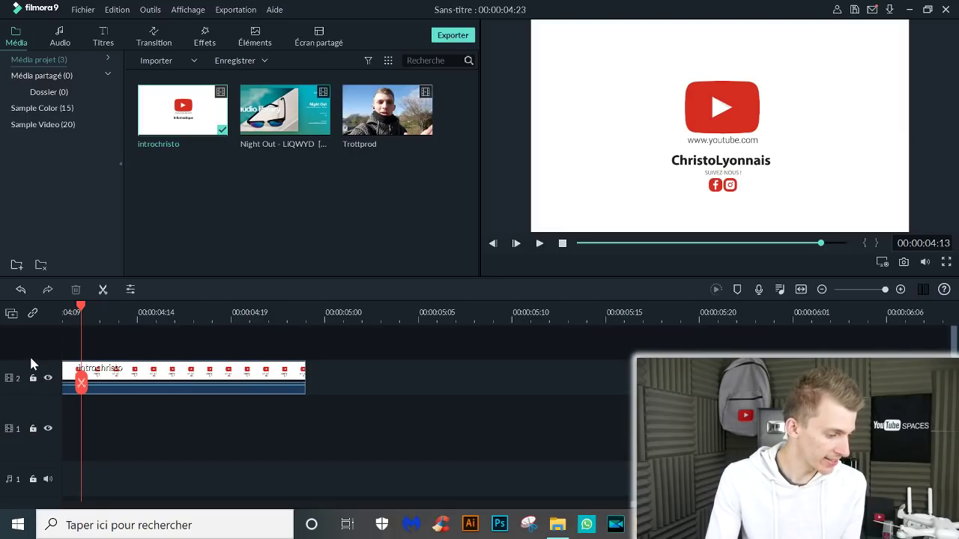
- Increase the height of video track 2 to enlarge its clip thumbnails and audio waveform
{"action": "left_click_drag", "start_coordinate": [30, 368], "coordinate": [31, 330]}
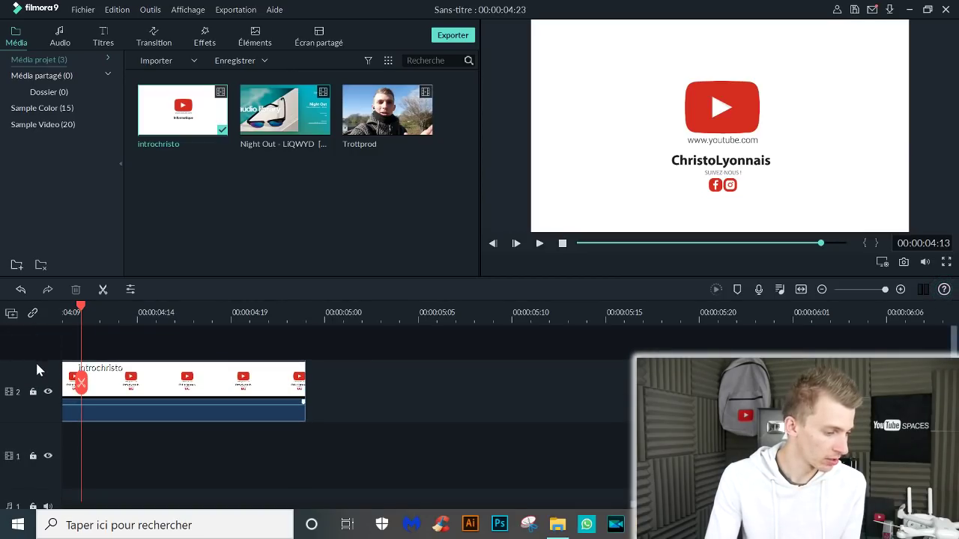
{"action": "left_click_drag", "start_coordinate": [37, 360], "coordinate": [36, 332]}
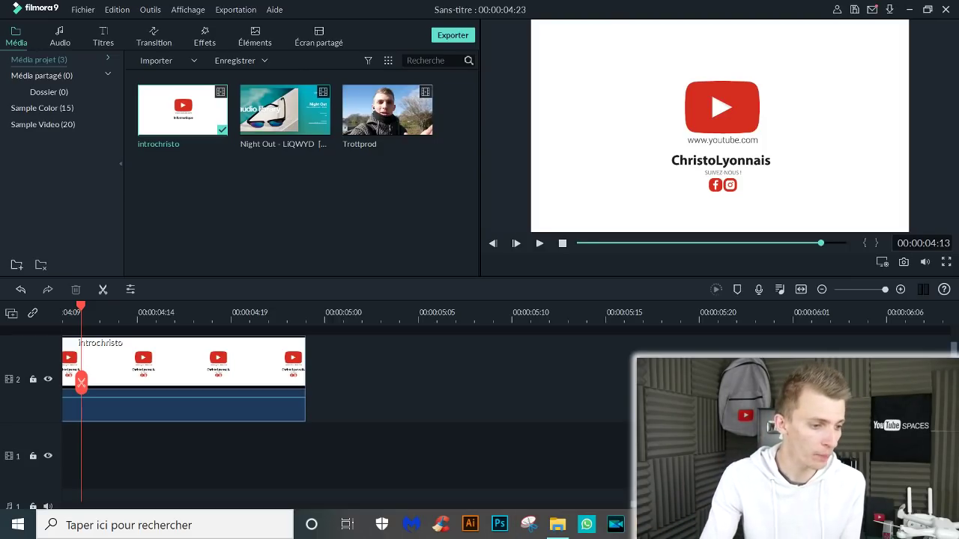
- Place the Trottprod video directly after introchristo on video track 2 and bring its opening seconds into view
{"action": "mouse_move", "coordinate": [395, 122]}
{"action": "left_click_drag", "start_coordinate": [395, 121], "coordinate": [291, 387]}
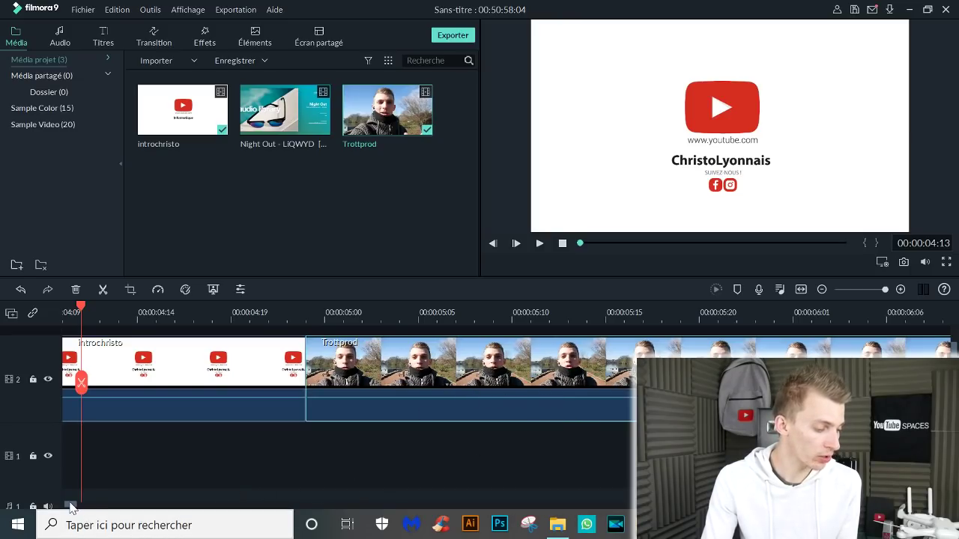
{"action": "scroll", "coordinate": [72, 508], "scroll_direction": "right", "scroll_amount": 5}
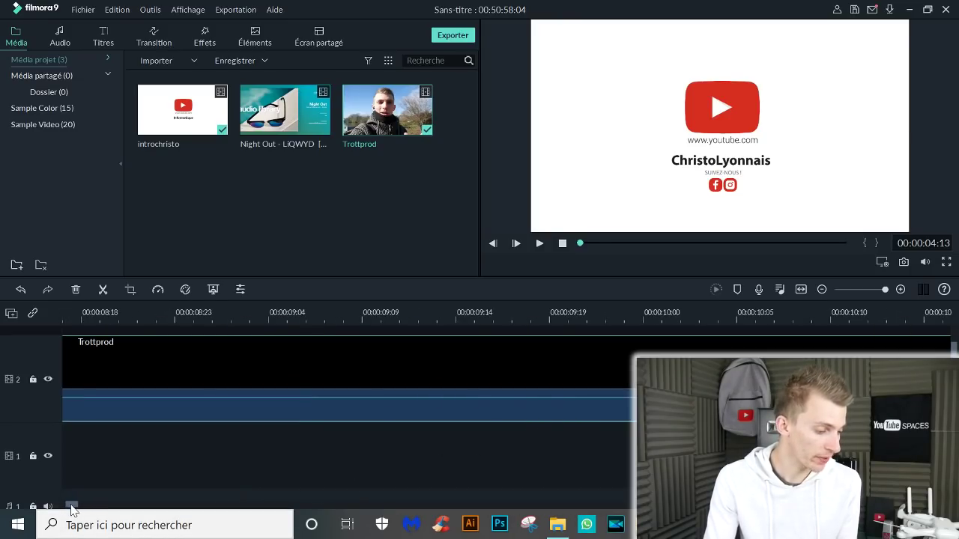
{"action": "scroll", "coordinate": [72, 510], "scroll_direction": "left", "scroll_amount": 5}
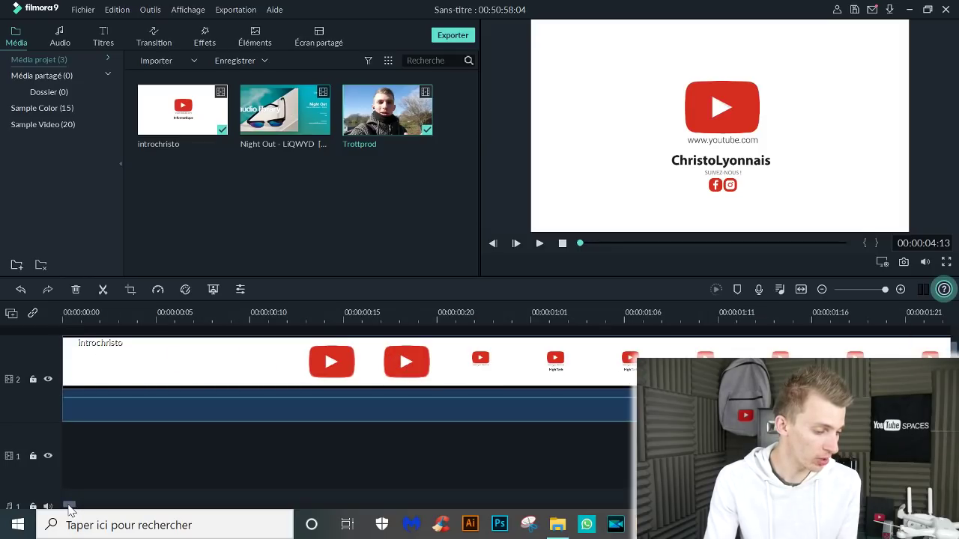
{"action": "scroll", "coordinate": [68, 509], "scroll_direction": "right", "scroll_amount": 10}
{"action": "scroll", "coordinate": [260, 474], "scroll_direction": "down", "scroll_amount": 3}
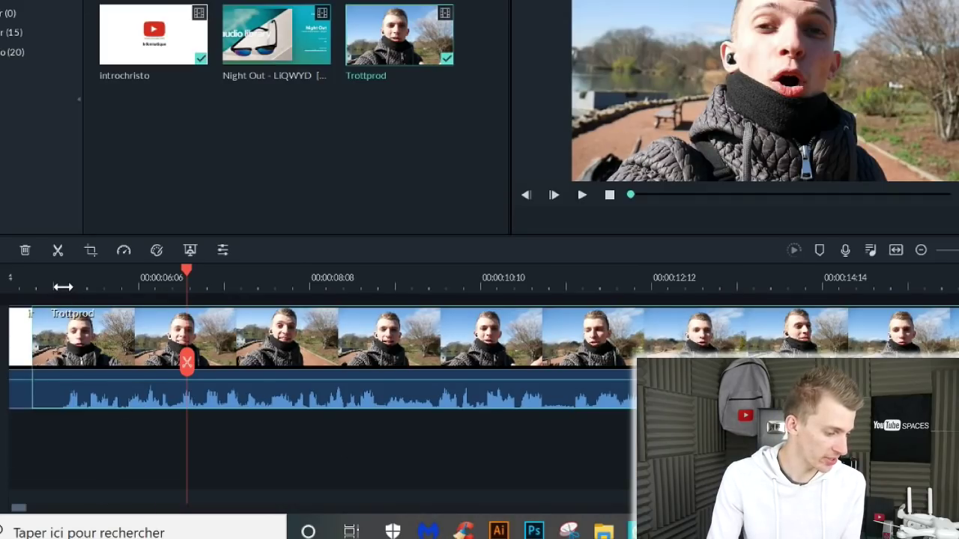
- Scrub and play the opening of the Trottprod clip to find where the speech begins
{"action": "left_click", "coordinate": [63, 287]}
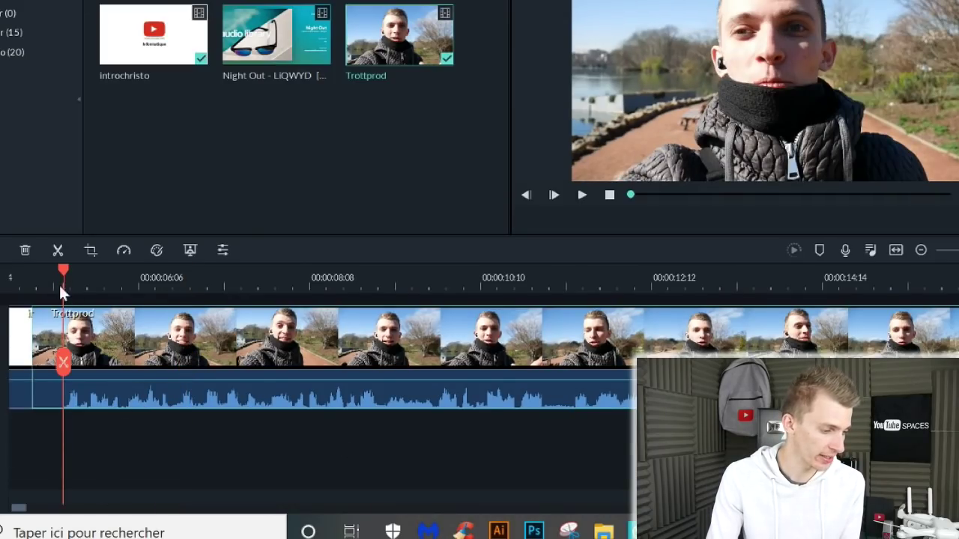
{"action": "left_click", "coordinate": [40, 274]}
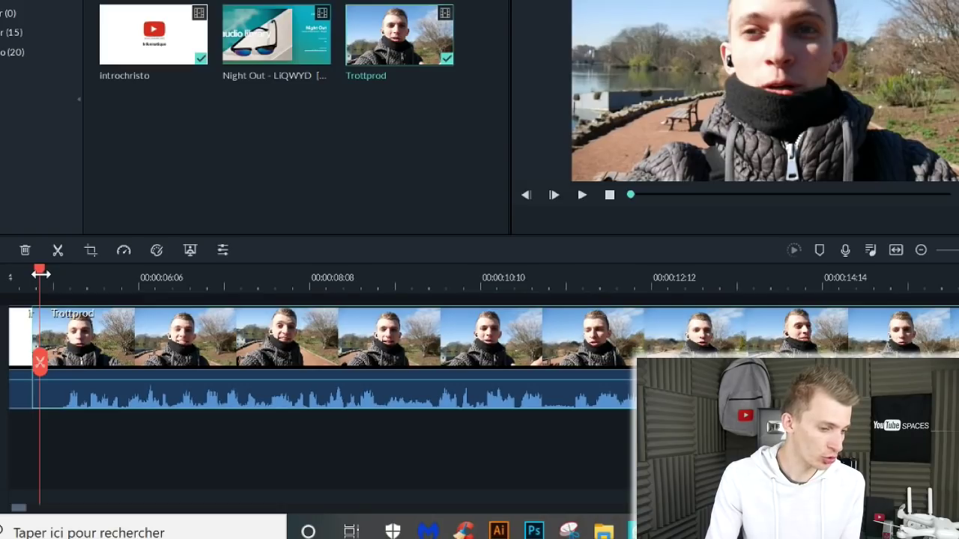
{"action": "key", "text": "space"}
{"action": "key", "text": "space"}
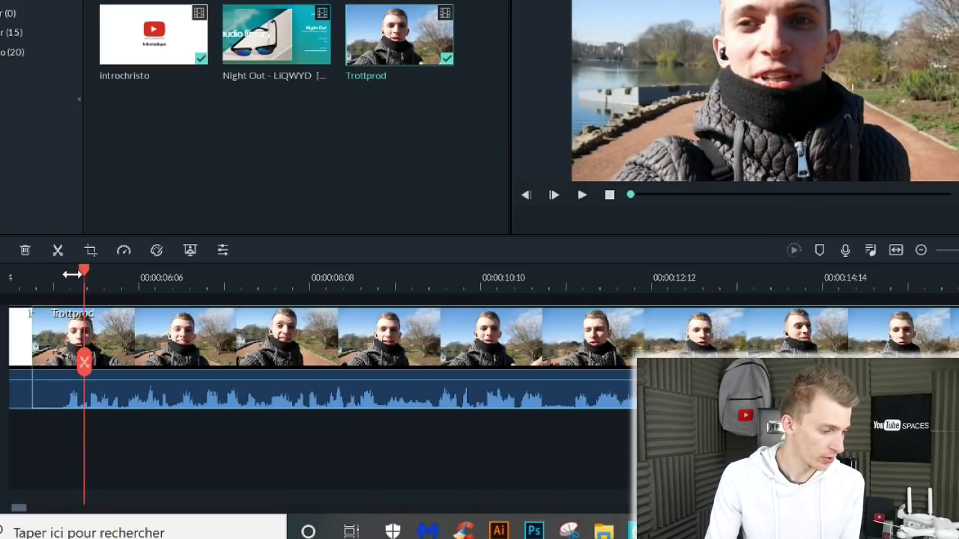
{"action": "left_click", "coordinate": [67, 274]}
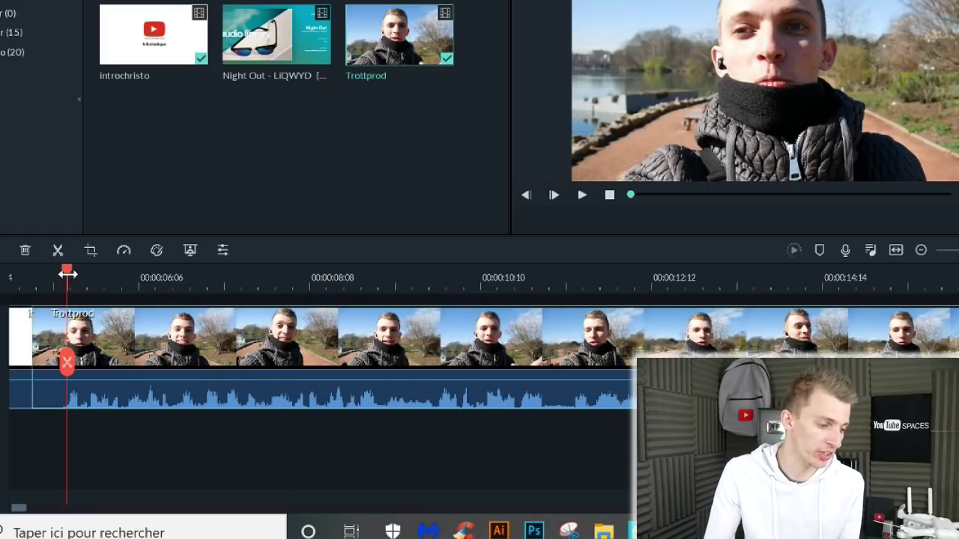
- Play the transition from the end of introchristo into the first seconds of Trottprod
{"action": "left_click_drag", "start_coordinate": [67, 275], "coordinate": [23, 280]}
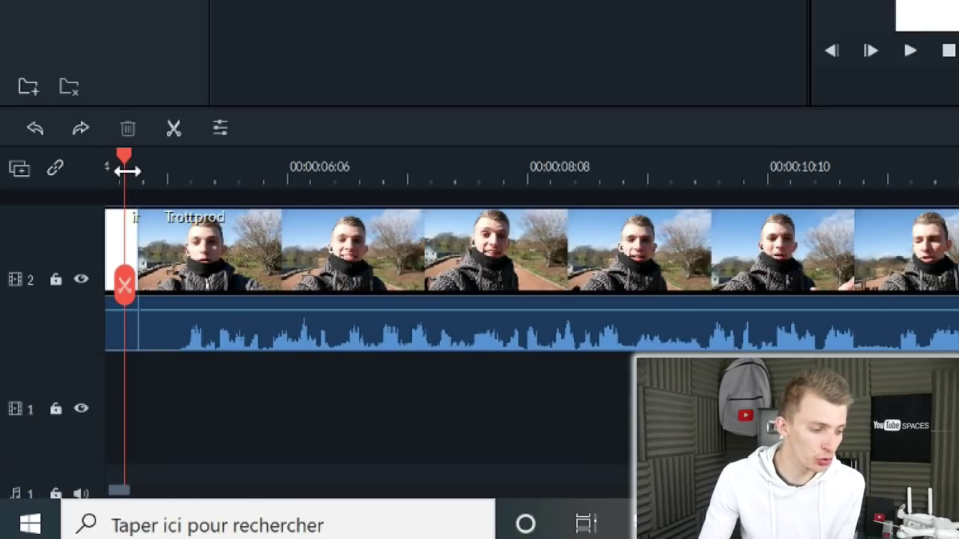
{"action": "key", "text": "space"}
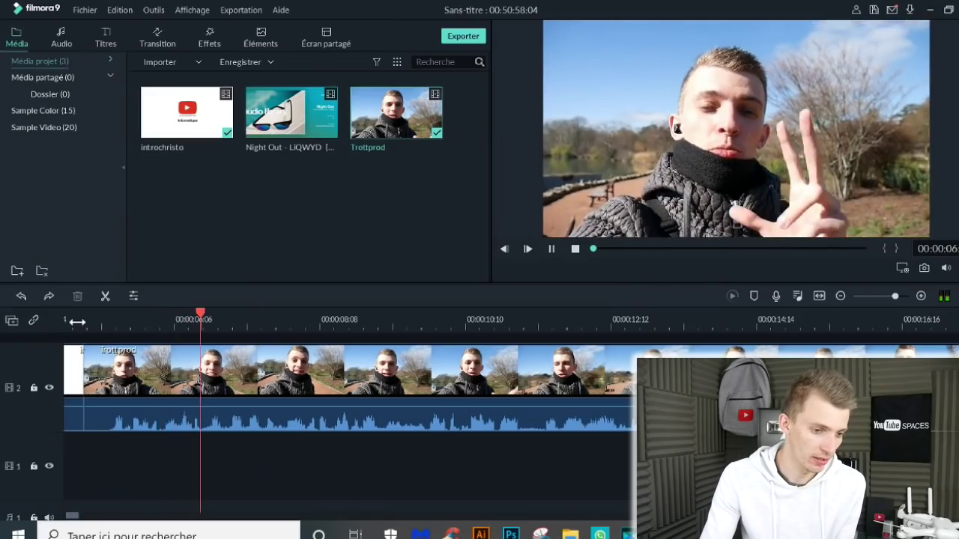
{"action": "key", "text": "space"}
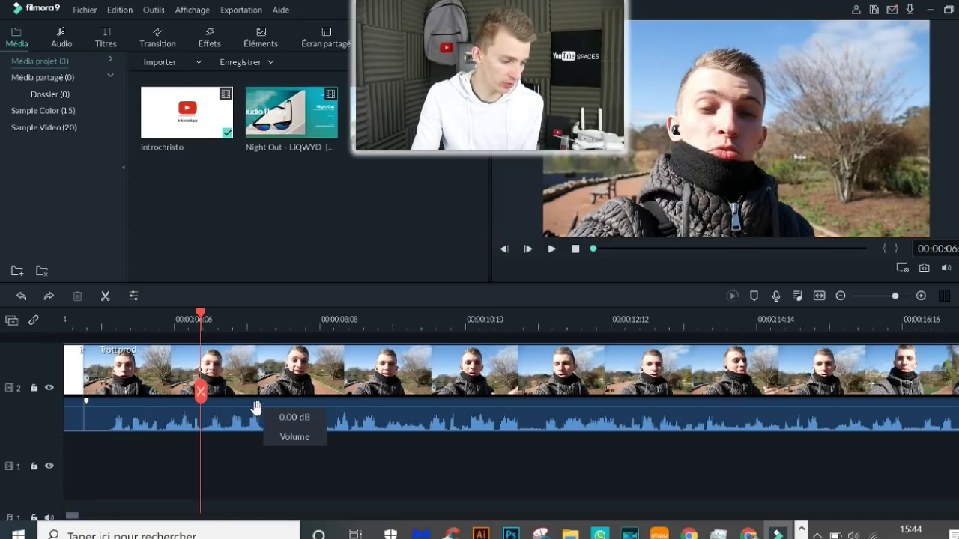
- Raise the Trottprod clip's volume on its waveform and split the clip just before the first words
{"action": "mouse_move", "coordinate": [251, 411]}
{"action": "left_mouse_down"}
{"action": "mouse_move", "coordinate": [250, 427]}
{"action": "mouse_move", "coordinate": [252, 391]}
{"action": "mouse_move", "coordinate": [249, 405]}
{"action": "left_mouse_up"}
{"action": "left_click", "coordinate": [113, 320]}
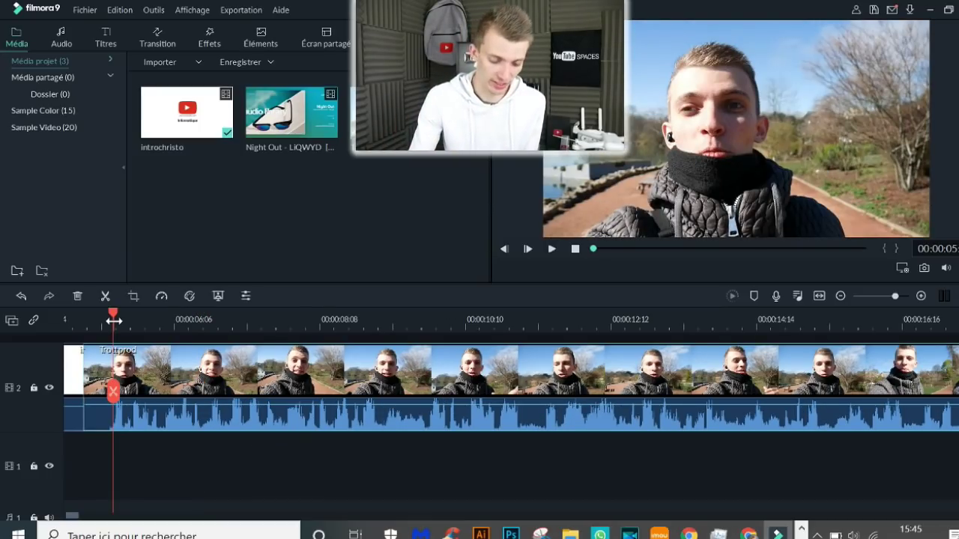
{"action": "key", "text": "ctrl+b"}
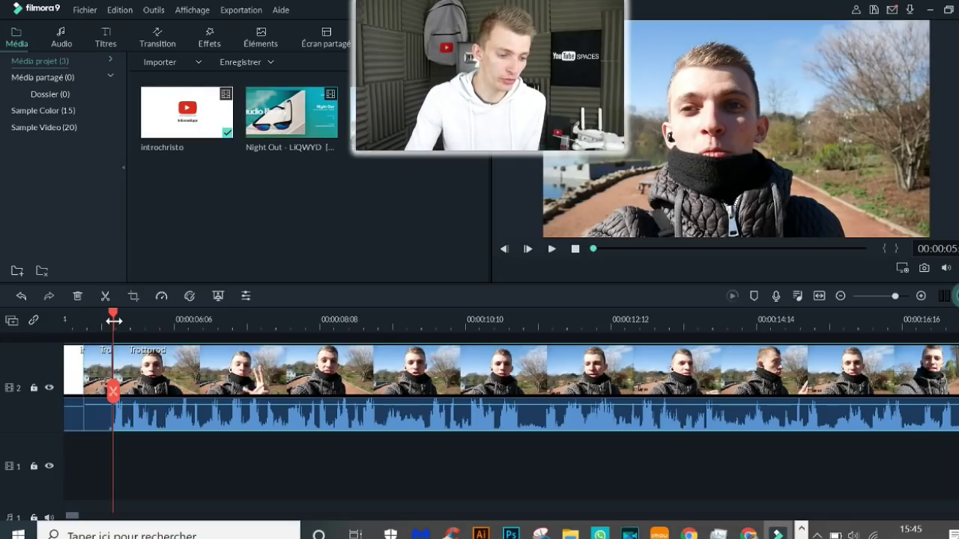
- Delete the short silent piece at the start of Trottprod, closing the gap after introchristo
{"action": "right_click", "coordinate": [119, 365]}
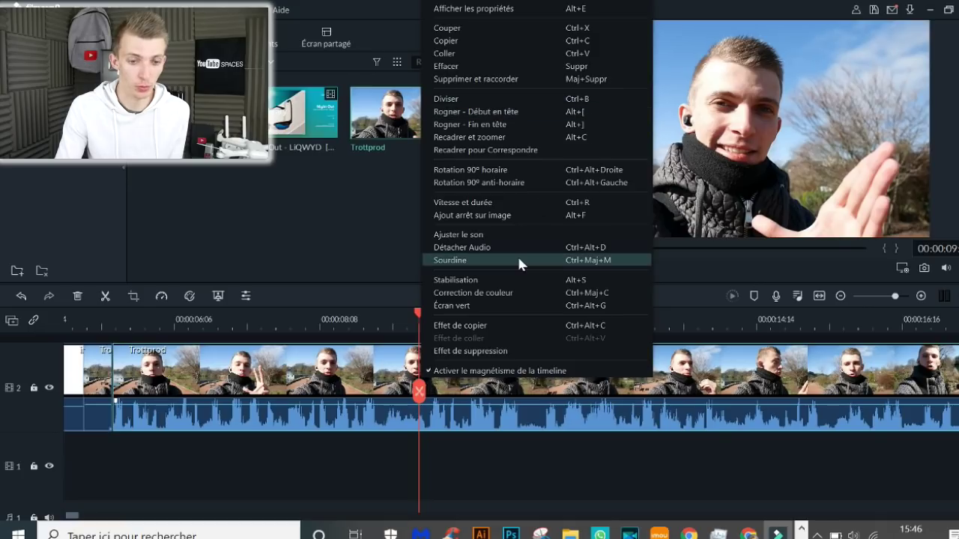
{"action": "left_click", "coordinate": [142, 461]}
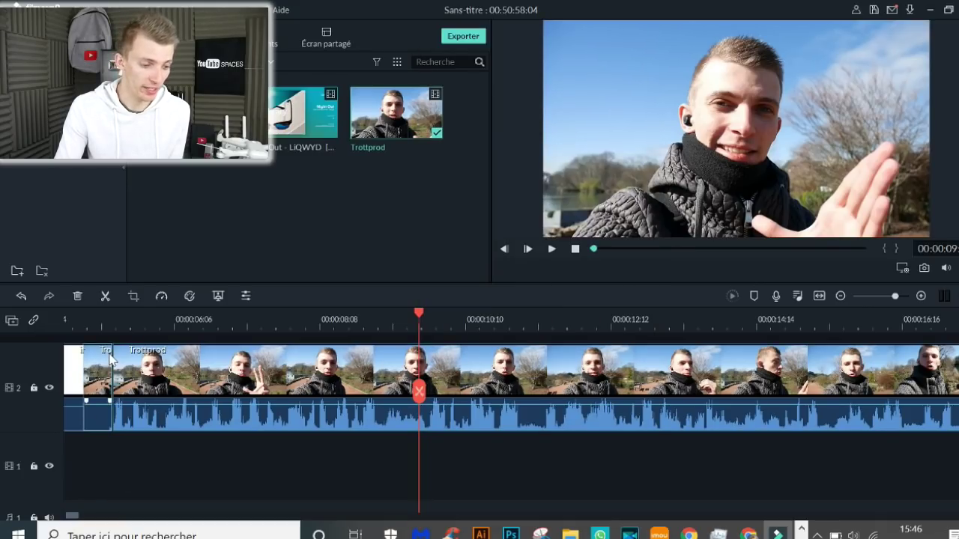
{"action": "left_click", "coordinate": [100, 393]}
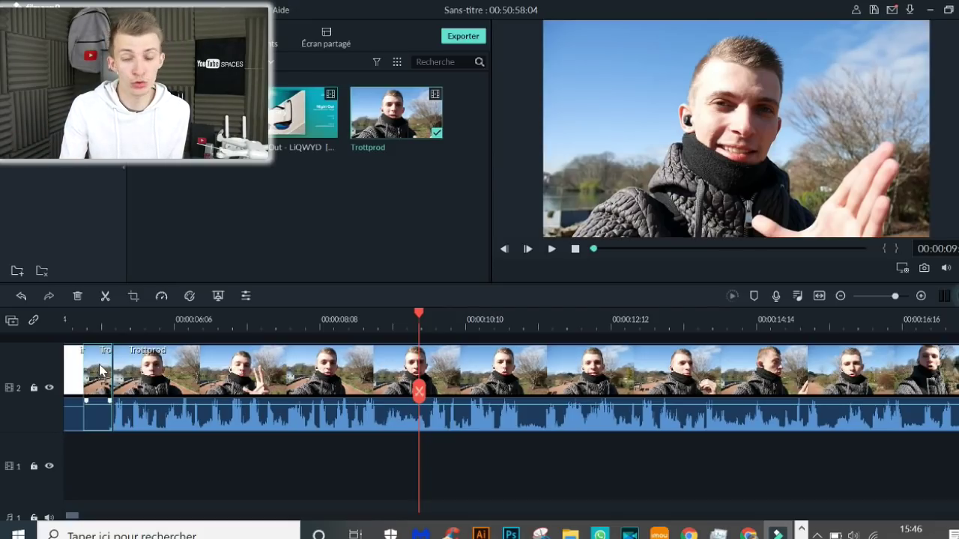
{"action": "key", "text": "Delete"}
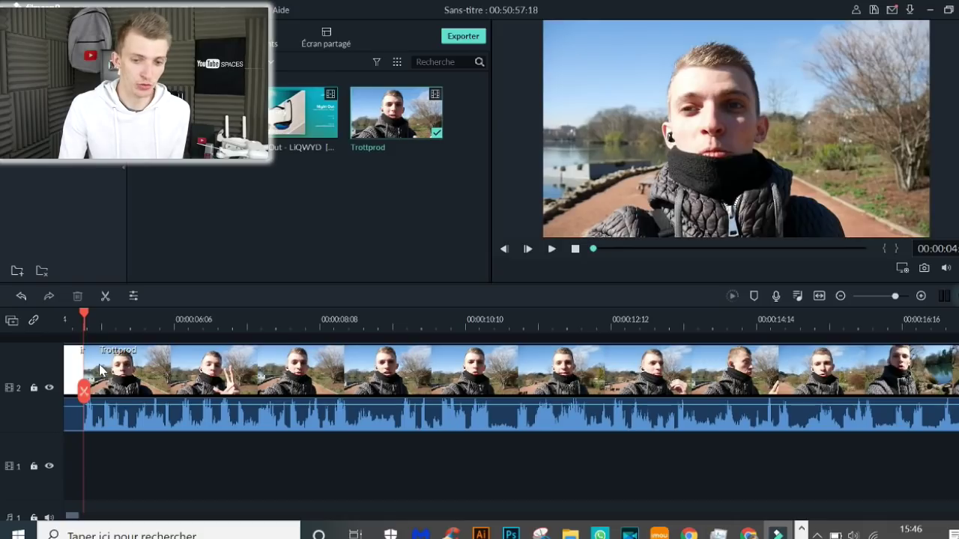
- Play back the join between introchristo and the trimmed Trottprod clip
{"action": "left_click", "coordinate": [73, 317]}
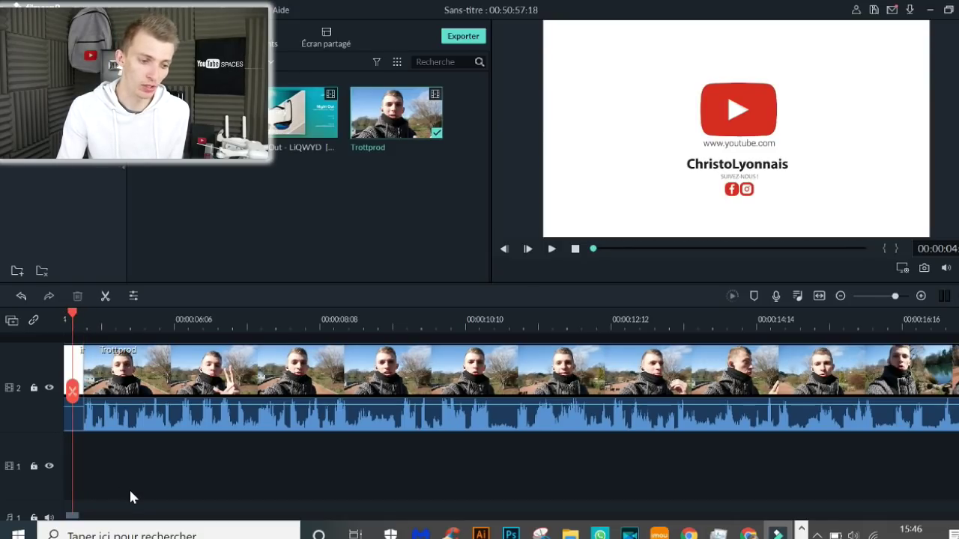
{"action": "key", "text": "space"}
{"action": "key", "text": "space"}
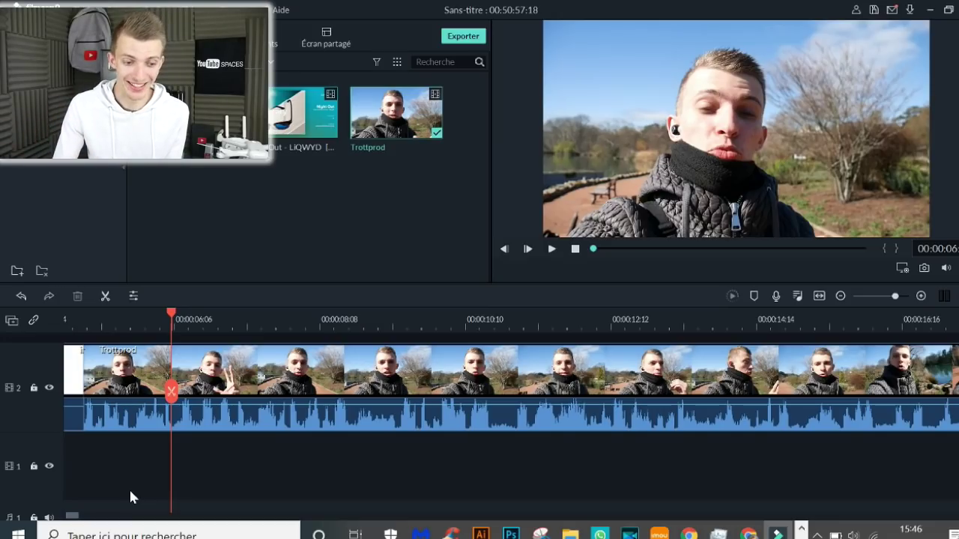
- Switch to Chrome, bring up the Audio Library channel on YouTube and show the suggestions for "no copyright youtube"
{"action": "left_click", "coordinate": [747, 533]}
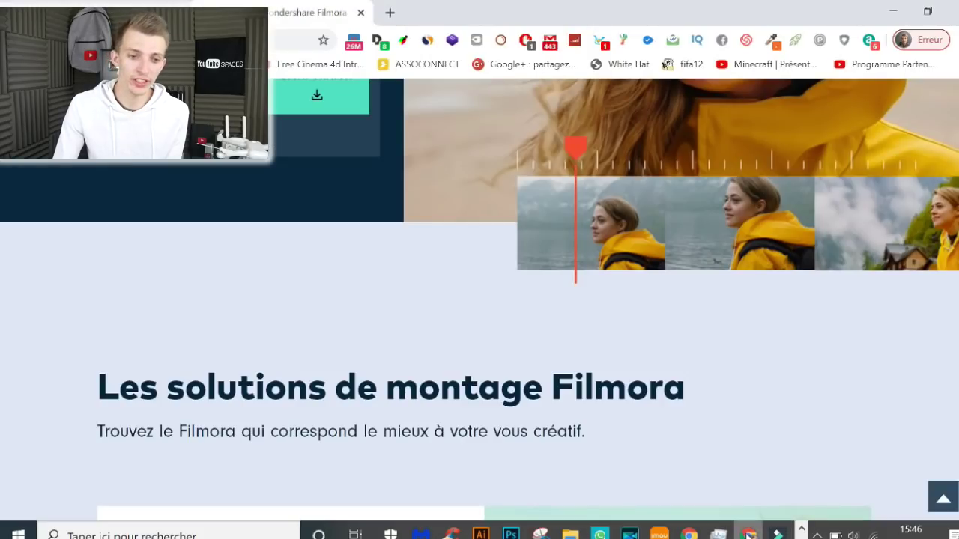
{"action": "left_click", "coordinate": [126, 6]}
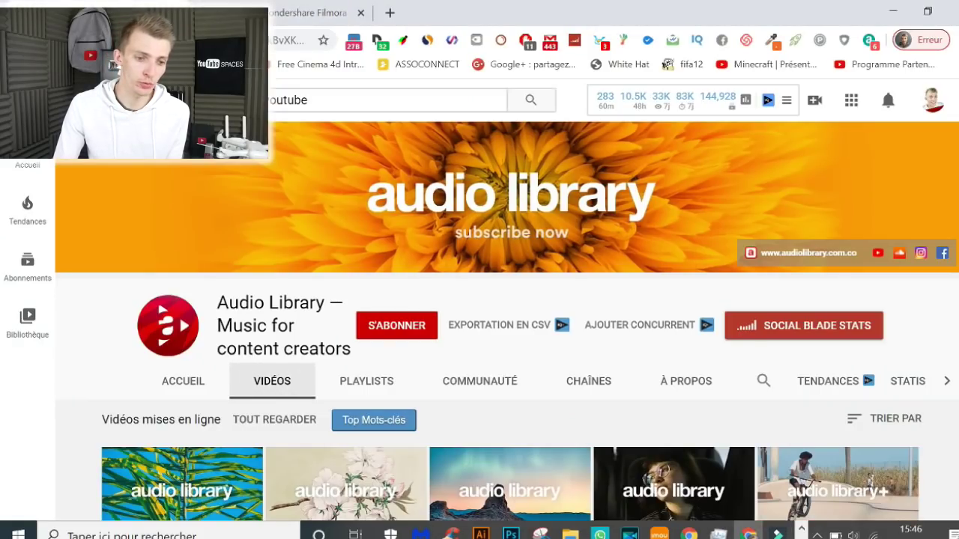
{"action": "double_click", "coordinate": [234, 99]}
{"action": "key", "text": "ctrl+a"}
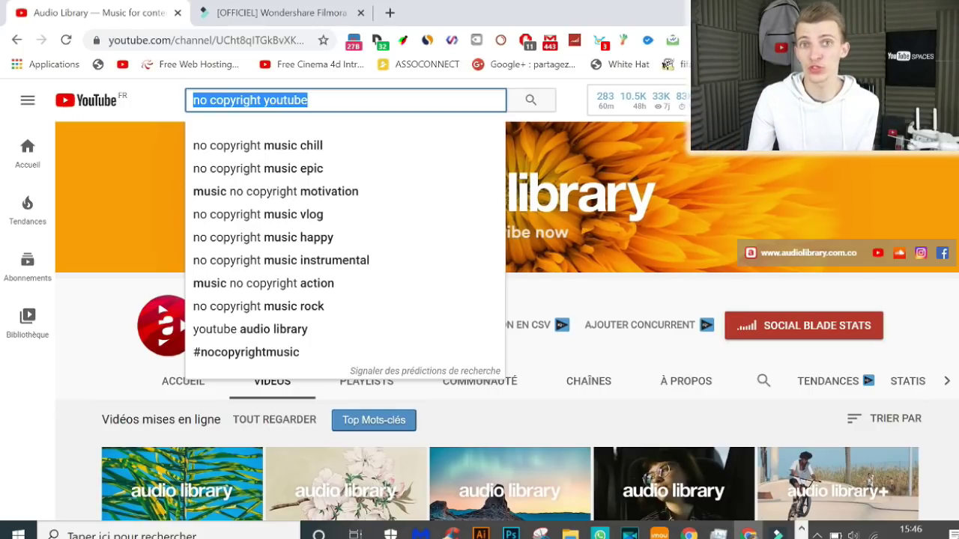
- Browse the Audio Library channel's uploaded videos for copyright-free vlog music
{"action": "left_click", "coordinate": [578, 292]}
{"action": "scroll", "coordinate": [580, 292], "scroll_direction": "down", "scroll_amount": 4}
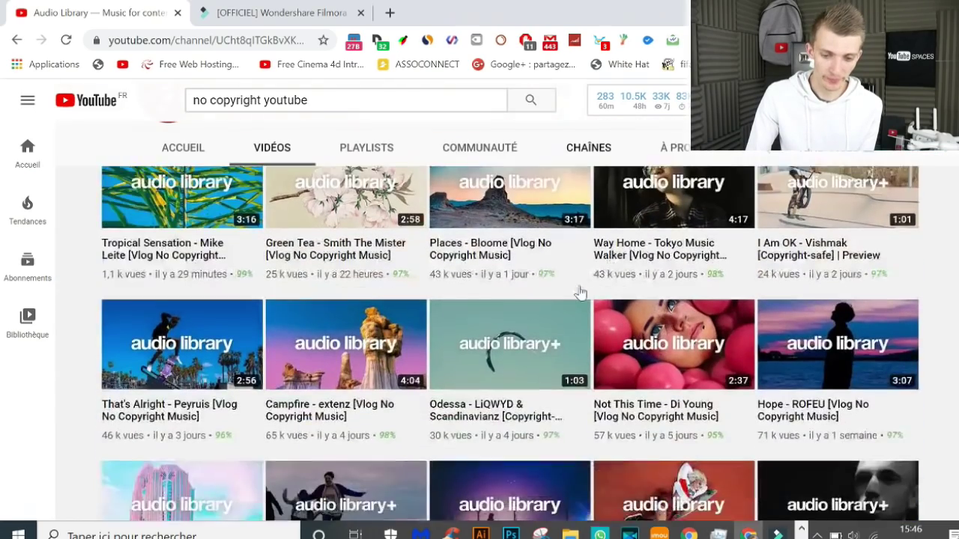
{"action": "scroll", "coordinate": [579, 293], "scroll_direction": "down", "scroll_amount": 9}
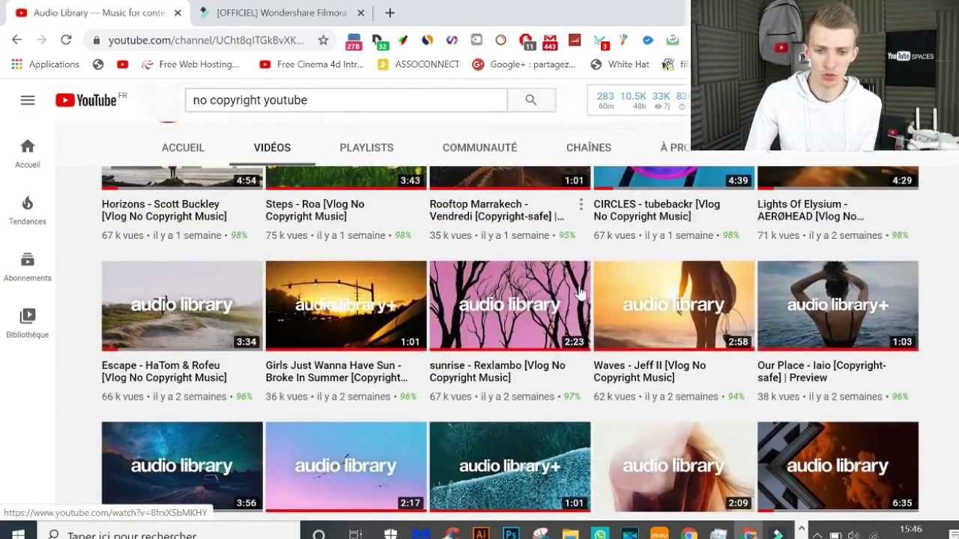
{"action": "scroll", "coordinate": [581, 292], "scroll_direction": "down", "scroll_amount": 10}
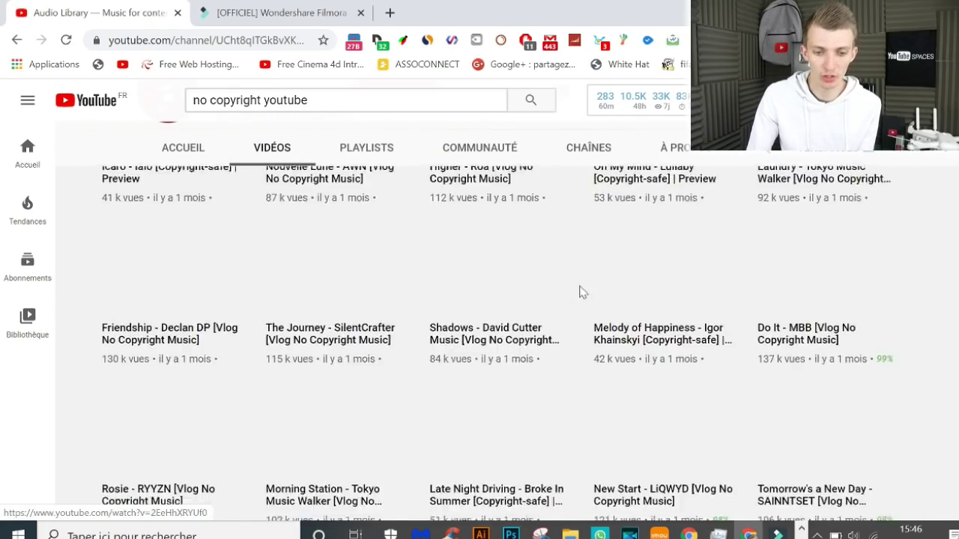
{"action": "scroll", "coordinate": [581, 292], "scroll_direction": "up", "scroll_amount": 10}
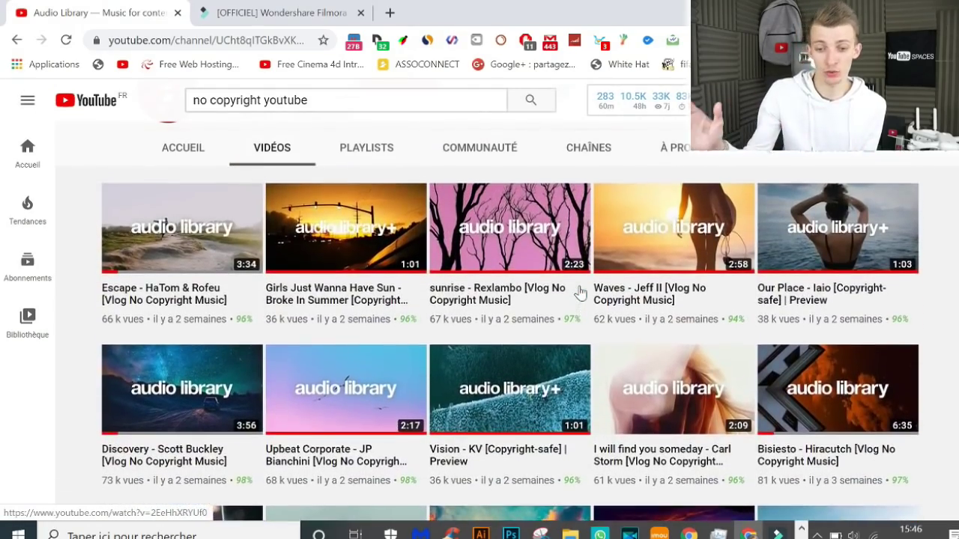
{"action": "scroll", "coordinate": [581, 292], "scroll_direction": "up", "scroll_amount": 5}
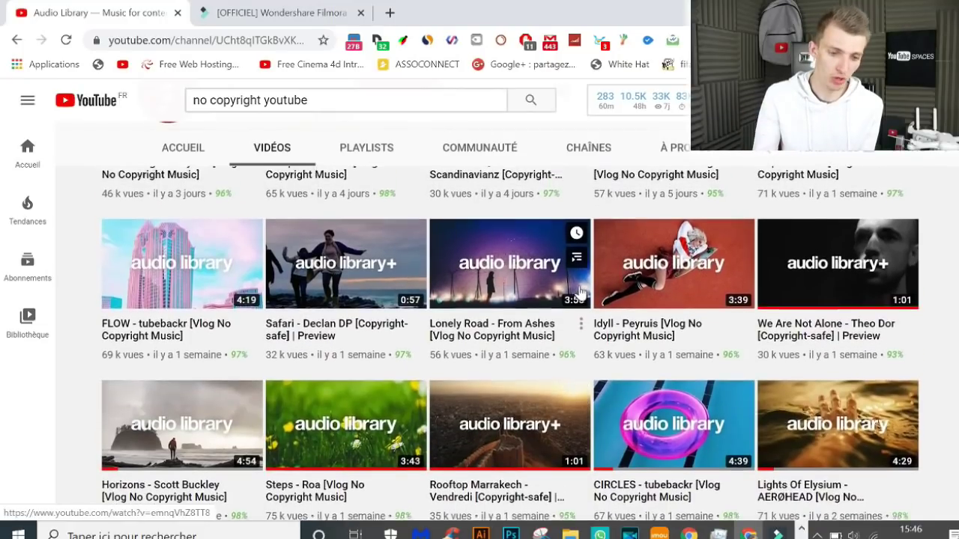
{"action": "scroll", "coordinate": [579, 292], "scroll_direction": "up", "scroll_amount": 3}
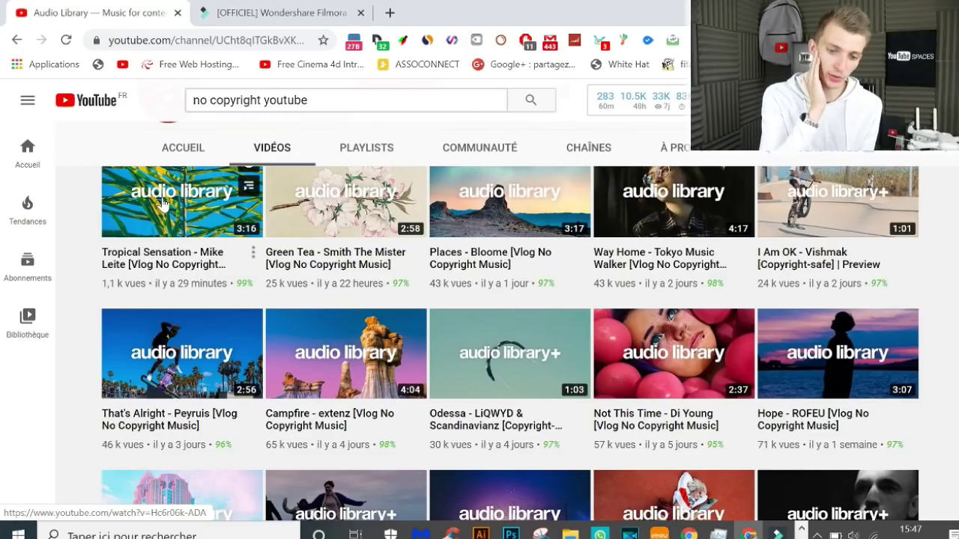
{"action": "scroll", "coordinate": [164, 204], "scroll_direction": "up", "scroll_amount": 2}
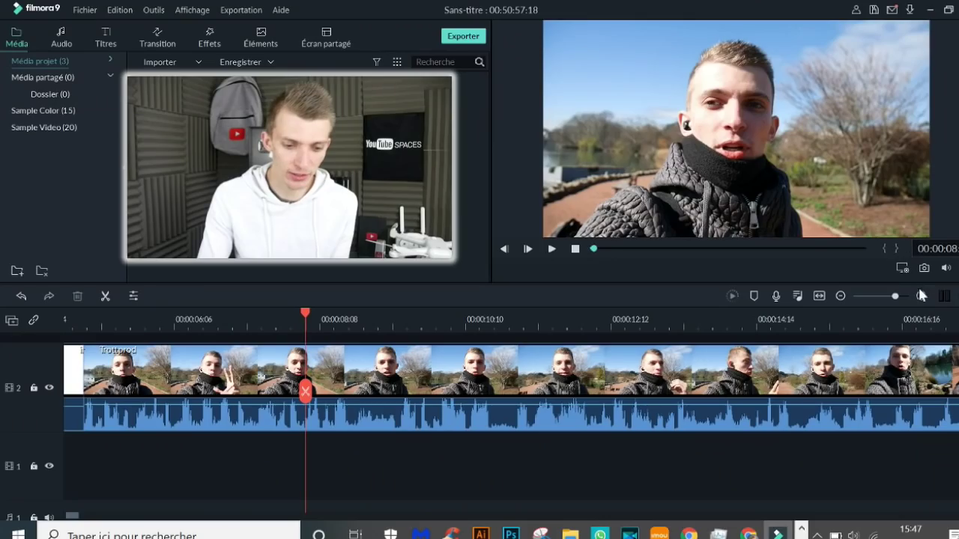
- Return to Filmora9, play Trottprod with the audio meter shown to check its sound levels, and hide the meter
{"action": "left_click", "coordinate": [946, 298]}
{"action": "key", "text": "space"}
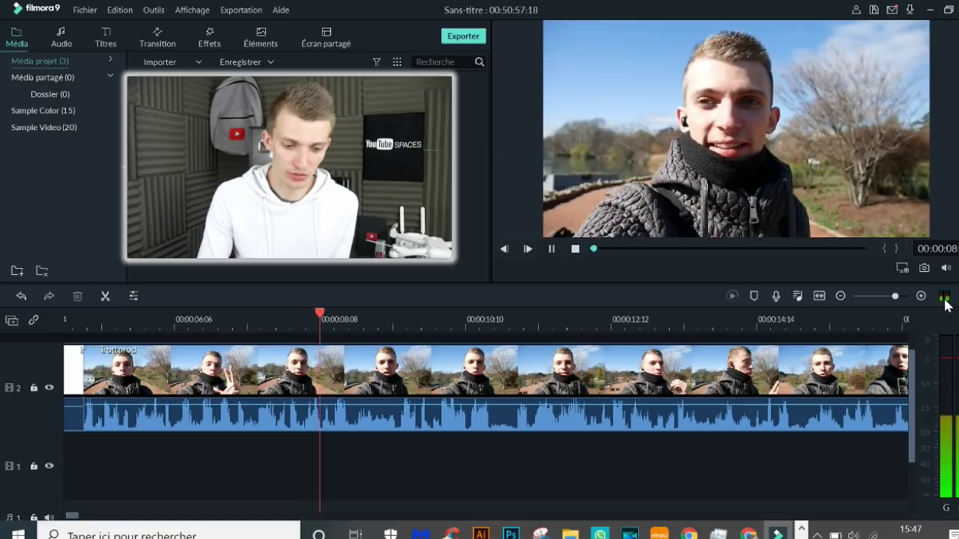
{"action": "key", "text": "space"}
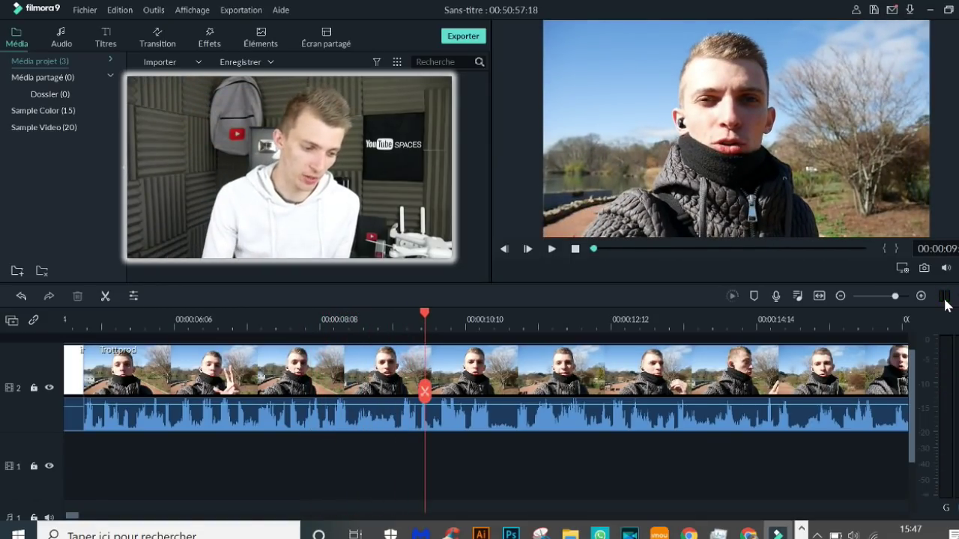
{"action": "key", "text": "space"}
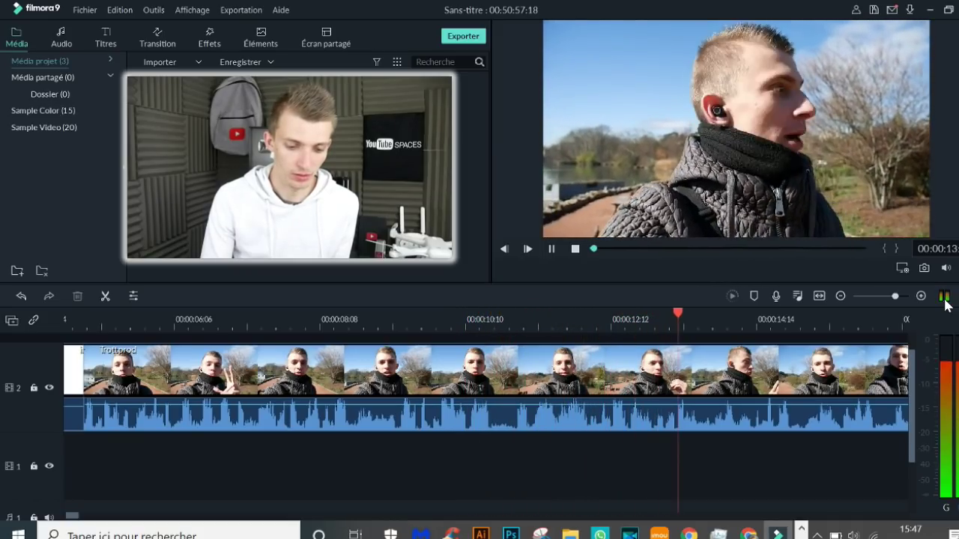
{"action": "key", "text": "space"}
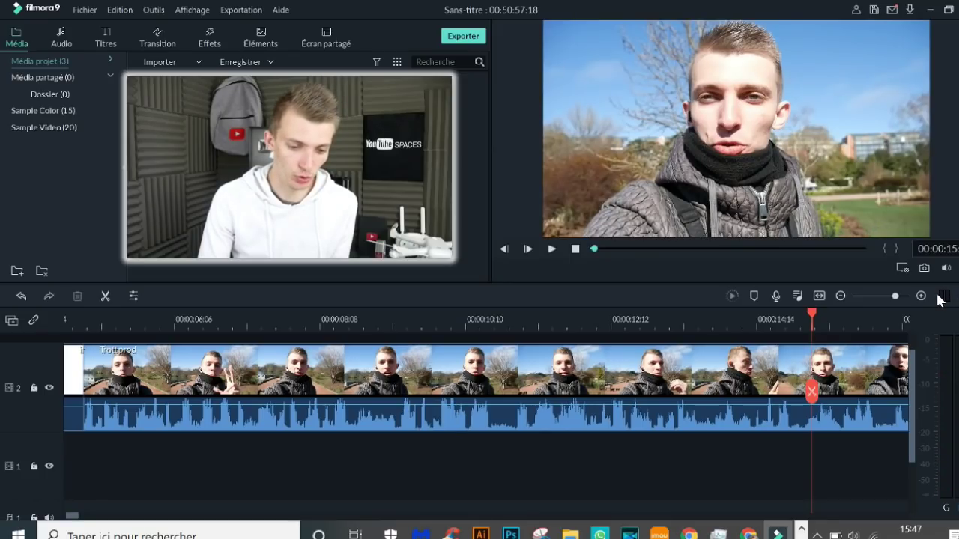
{"action": "left_click", "coordinate": [943, 300]}
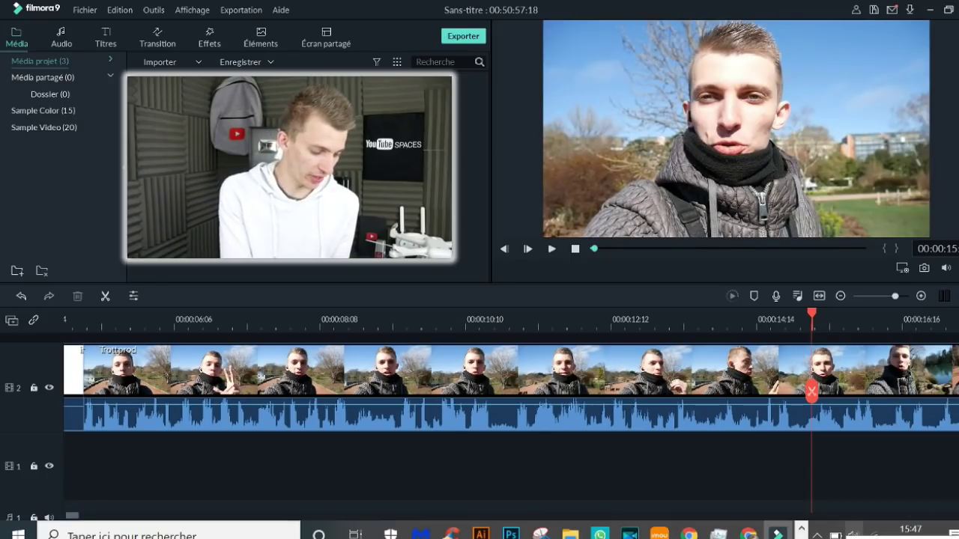
- Split Trottprod at about 00:00:23, where the quiet scooter footage begins, and again where the loud audio resumes
{"action": "key", "text": "ctrl+minus"}
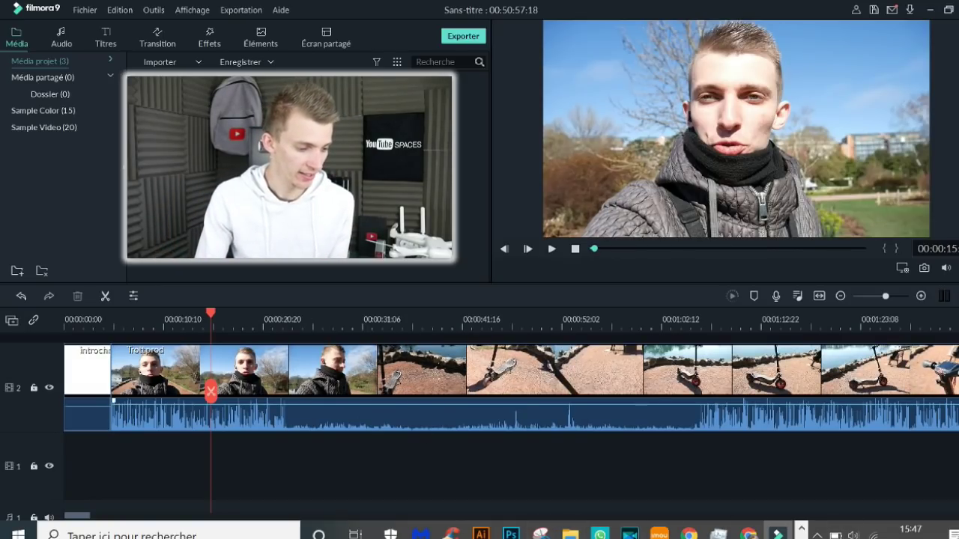
{"action": "left_click", "coordinate": [278, 323]}
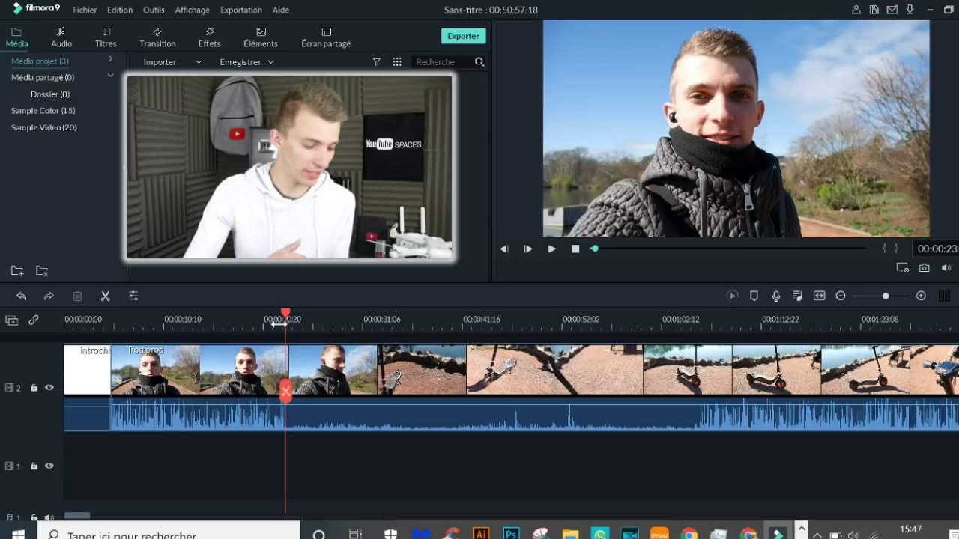
{"action": "key", "text": "ctrl+b"}
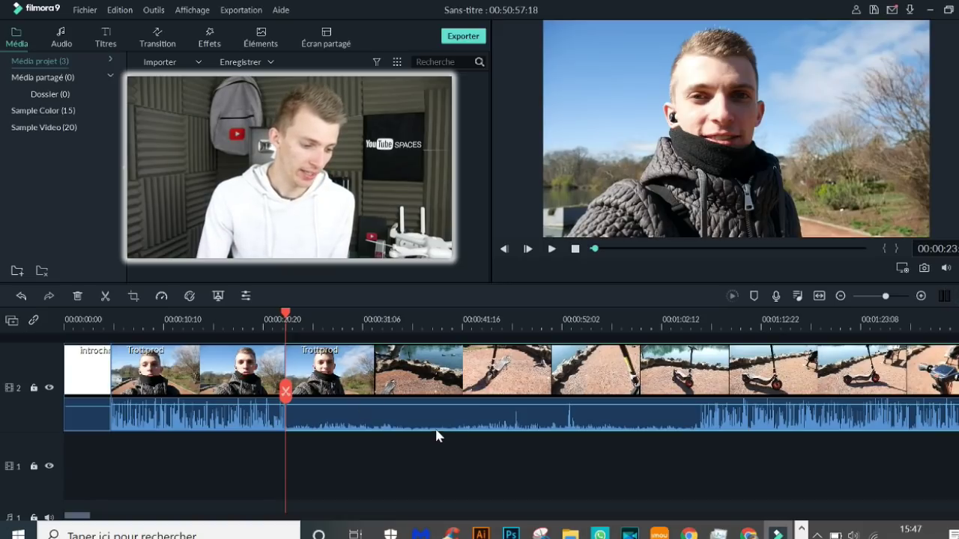
{"action": "left_click", "coordinate": [697, 320]}
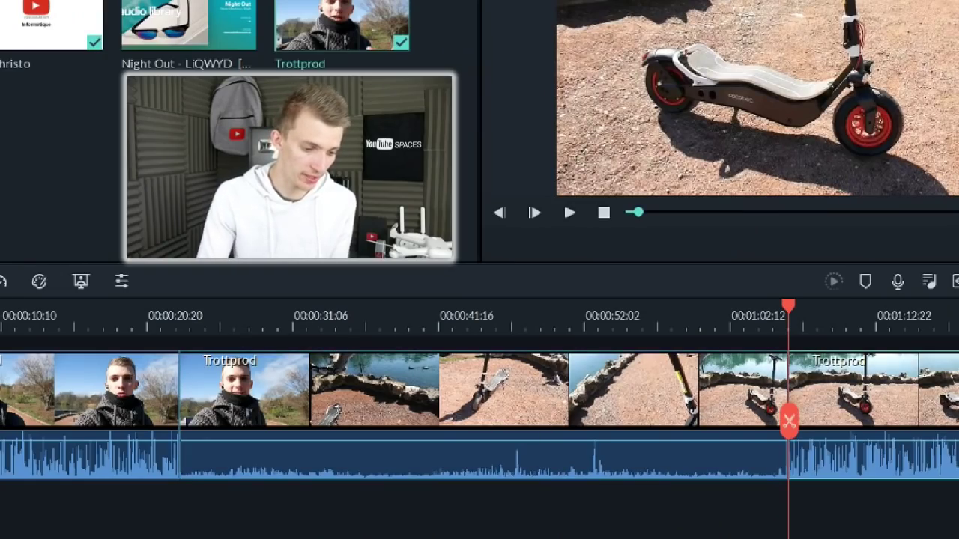
{"action": "key", "text": "ctrl+b"}
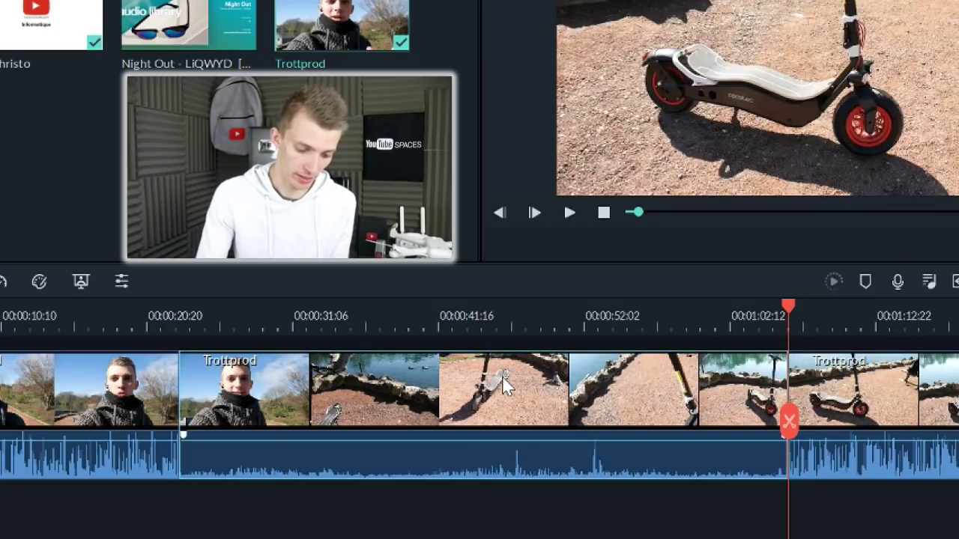
- Delete the quiet scooter section isolated in Trottprod and play across the resulting cut to check it
{"action": "key", "text": "Delete"}
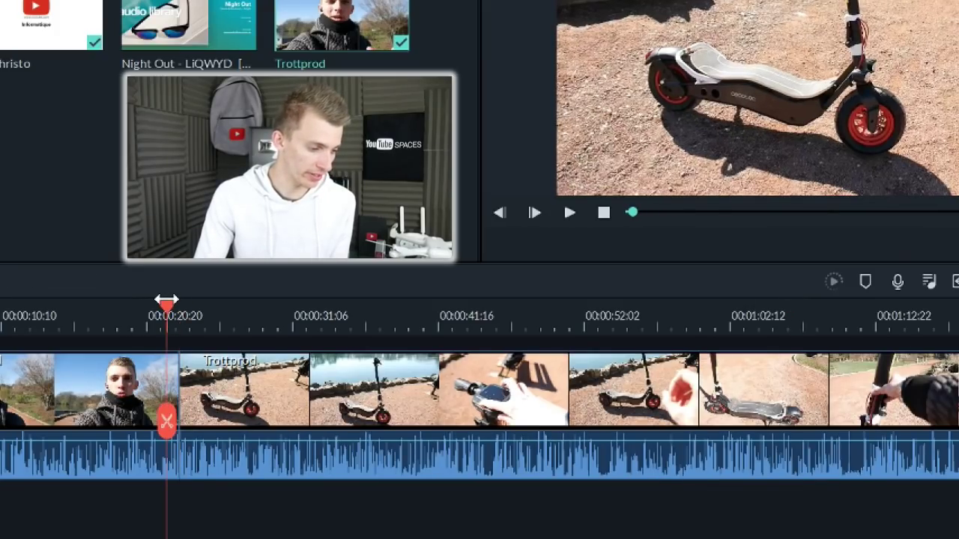
{"action": "key", "text": "space"}
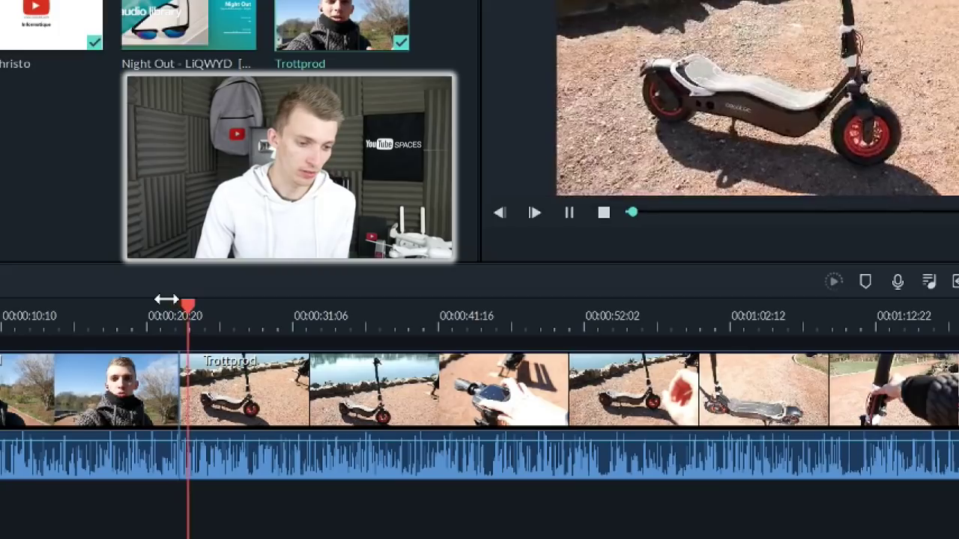
{"action": "key", "text": "space"}
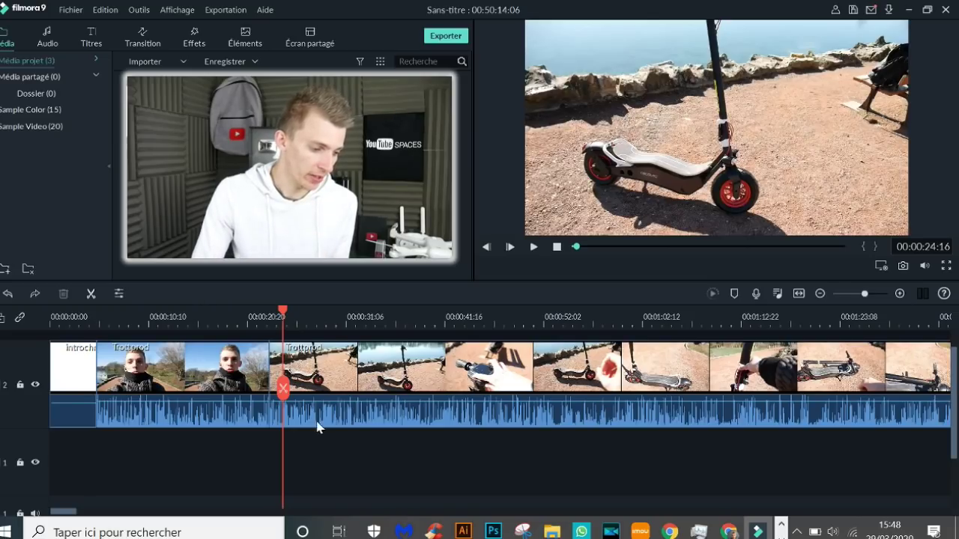
- Split the second Trottprod clip at about 00:00:26 to isolate a short opening scooter segment
{"action": "left_click", "coordinate": [345, 373]}
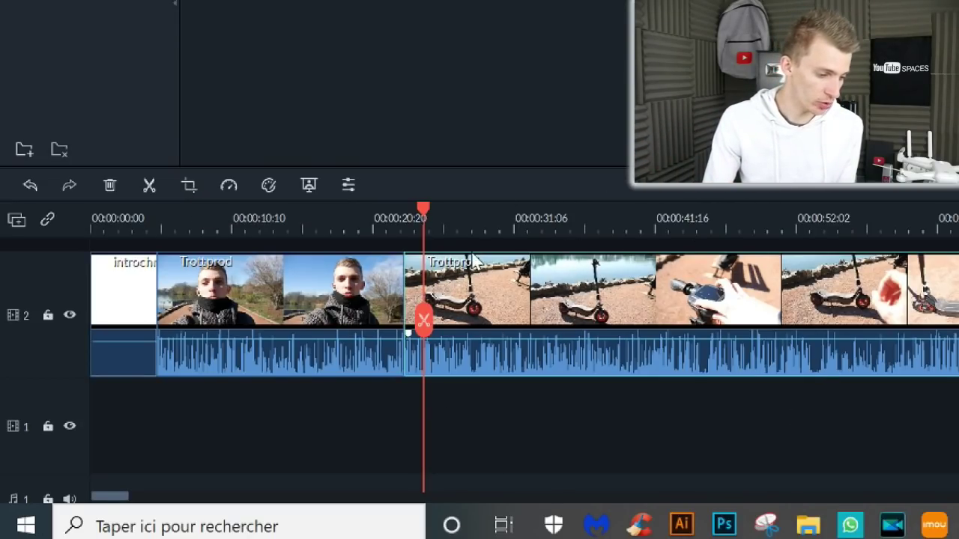
{"action": "left_click", "coordinate": [446, 215]}
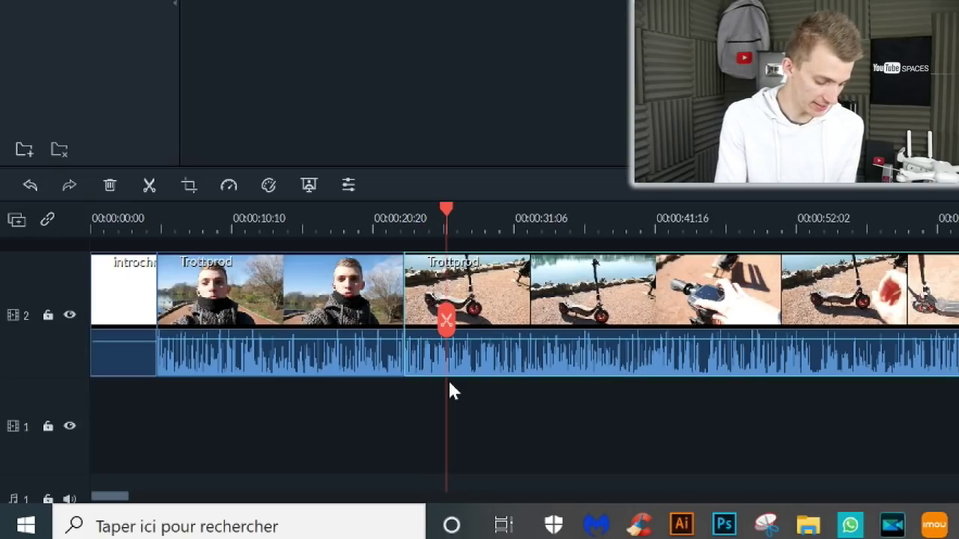
{"action": "key", "text": "ctrl+b"}
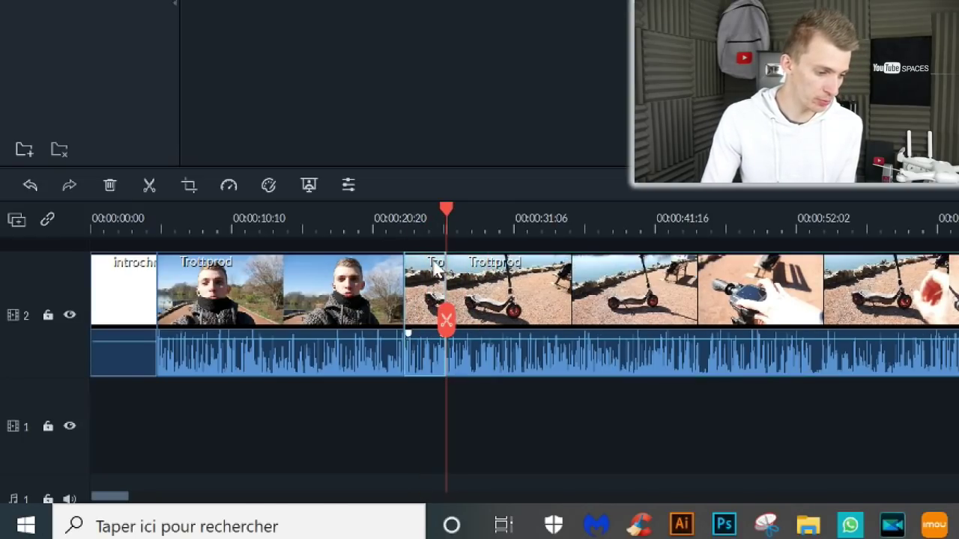
- Crop the short scooter segment to 686 x 386 at its original ratio, framing the scooter's deck and wheels
{"action": "left_click", "coordinate": [315, 289]}
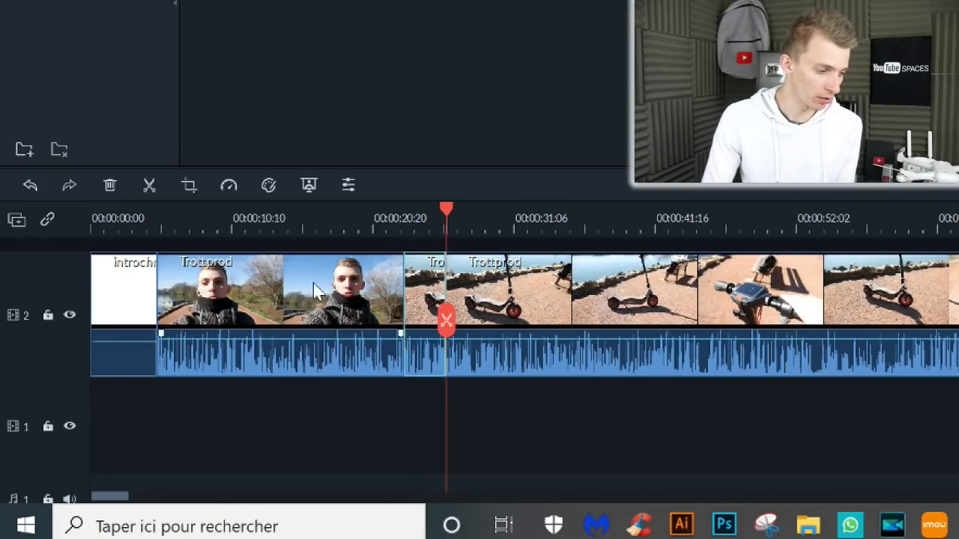
{"action": "left_click", "coordinate": [193, 186]}
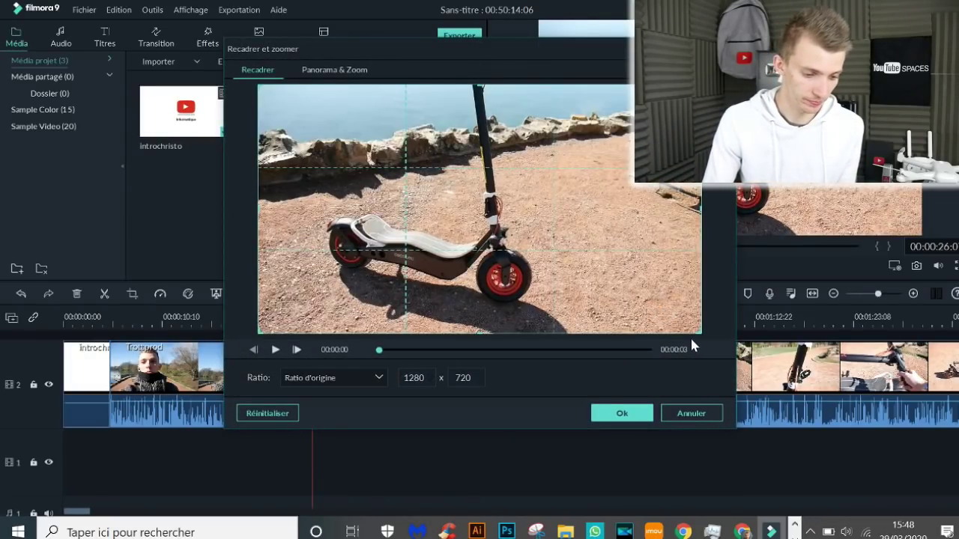
{"action": "left_click_drag", "start_coordinate": [699, 332], "coordinate": [557, 260]}
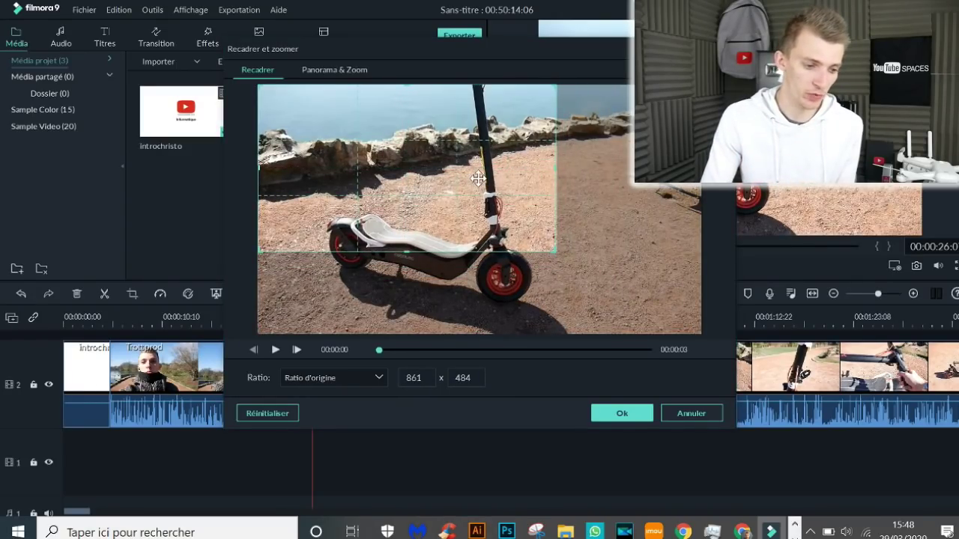
{"action": "left_click_drag", "start_coordinate": [477, 179], "coordinate": [517, 255]}
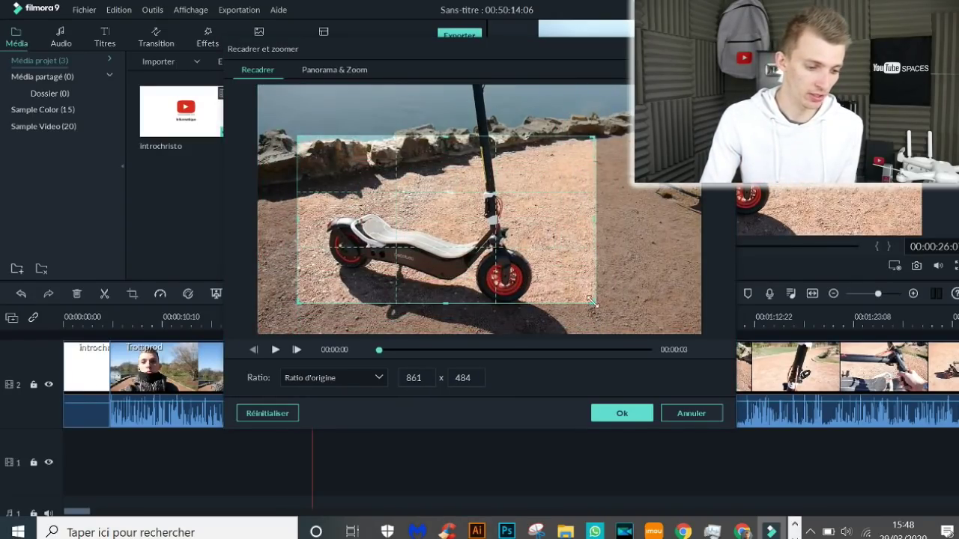
{"action": "left_click_drag", "start_coordinate": [592, 301], "coordinate": [537, 284]}
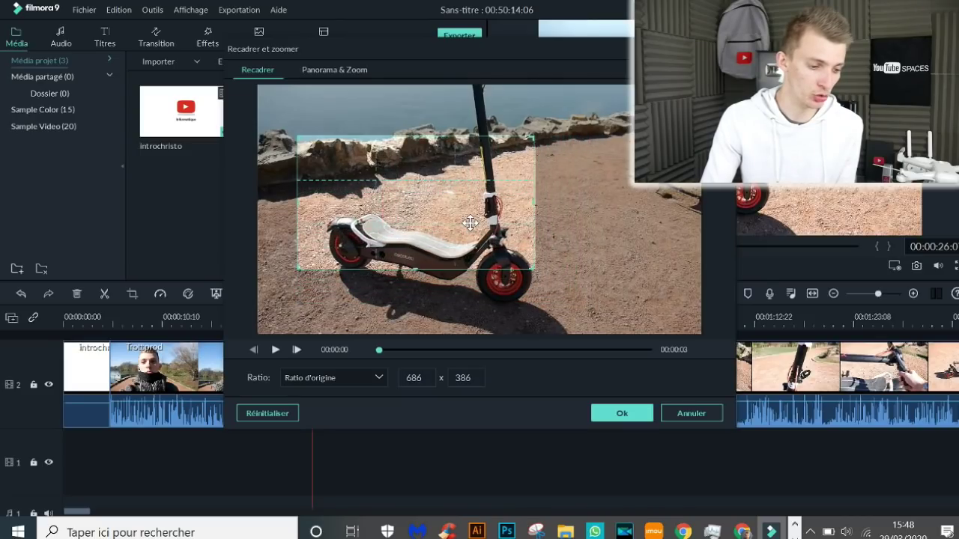
{"action": "left_click_drag", "start_coordinate": [470, 222], "coordinate": [487, 274]}
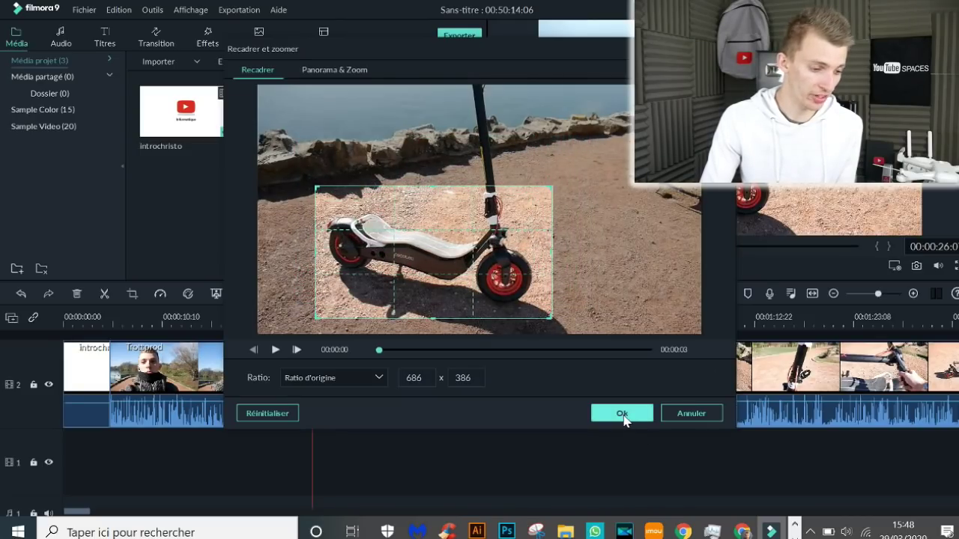
{"action": "left_click", "coordinate": [625, 418]}
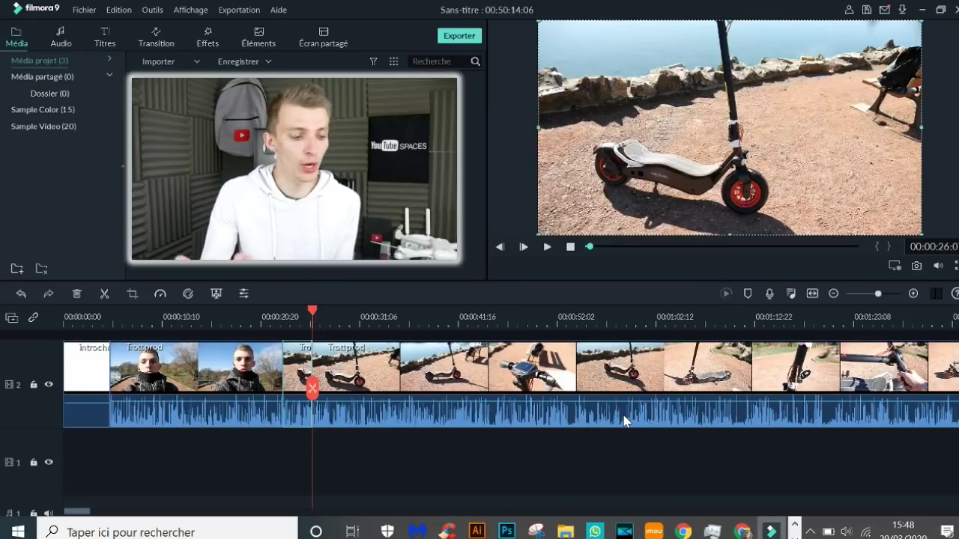
- Play the timeline from about 00:00:22 through the cropped segment to check the zoom cut
{"action": "left_click", "coordinate": [277, 317]}
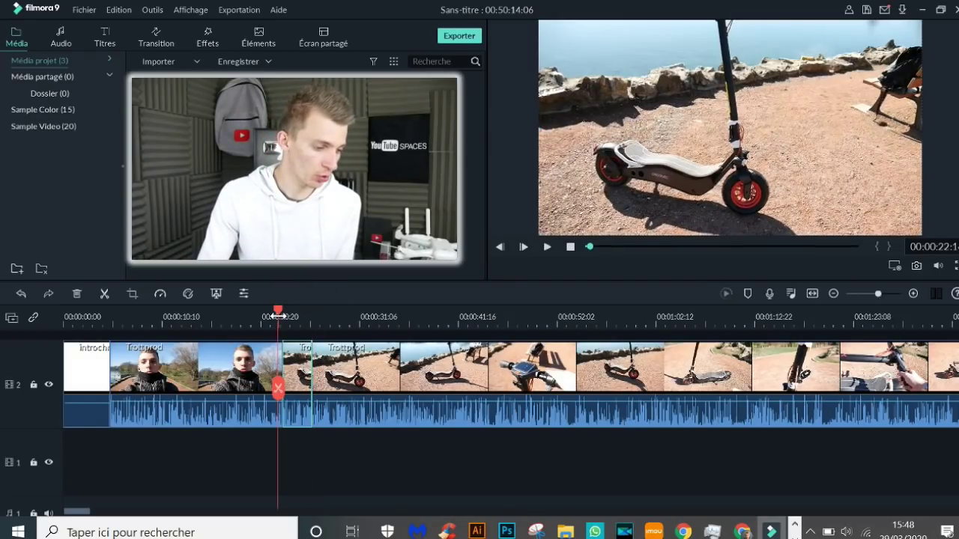
{"action": "key", "text": "space"}
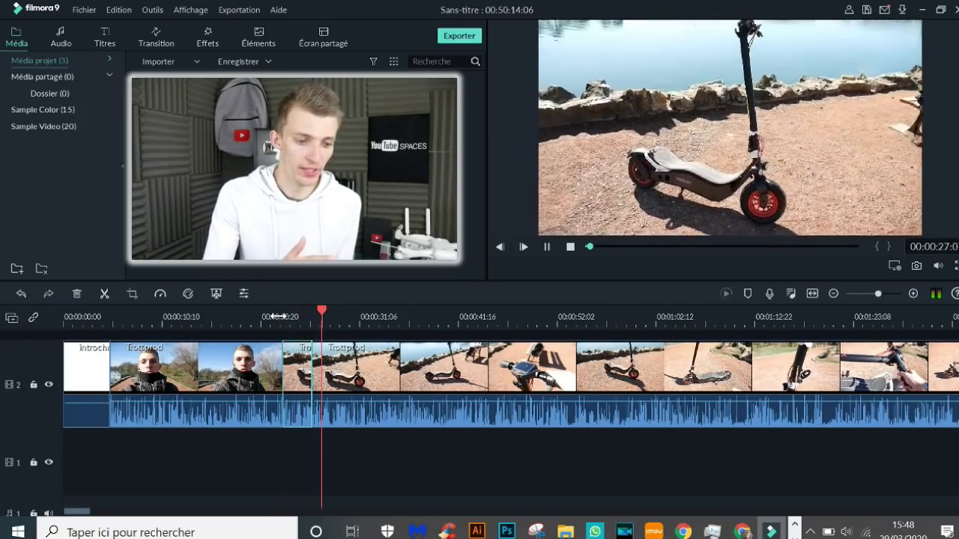
{"action": "key", "text": "space"}
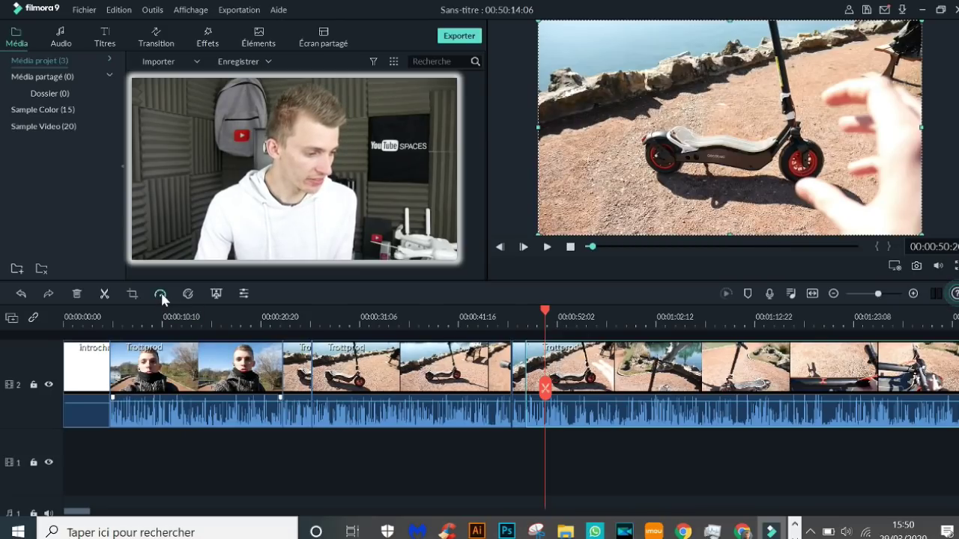
- Review the speed options for the selected scooter clip, including slow, fast, freeze frame and reverse
{"action": "left_click", "coordinate": [161, 293]}
{"action": "mouse_move", "coordinate": [194, 327]}
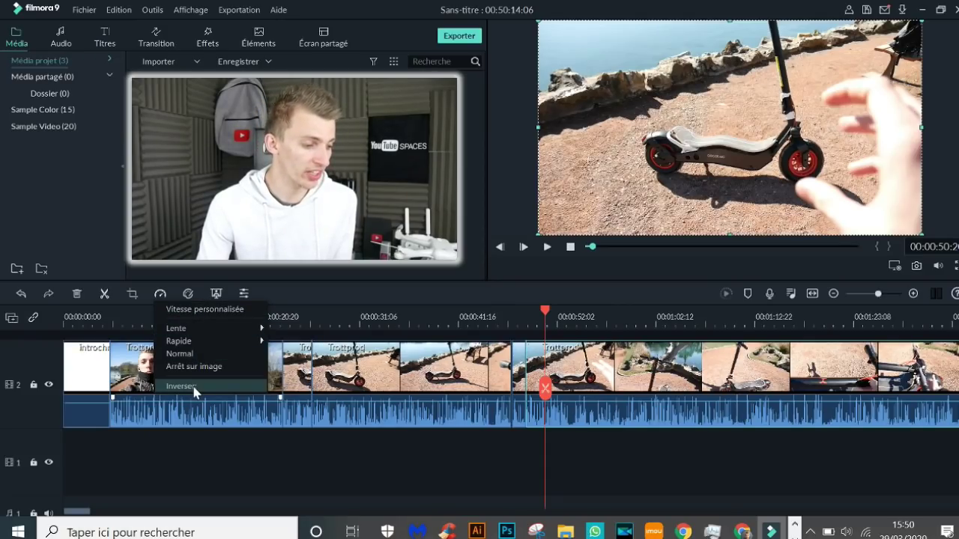
{"action": "left_click", "coordinate": [186, 298]}
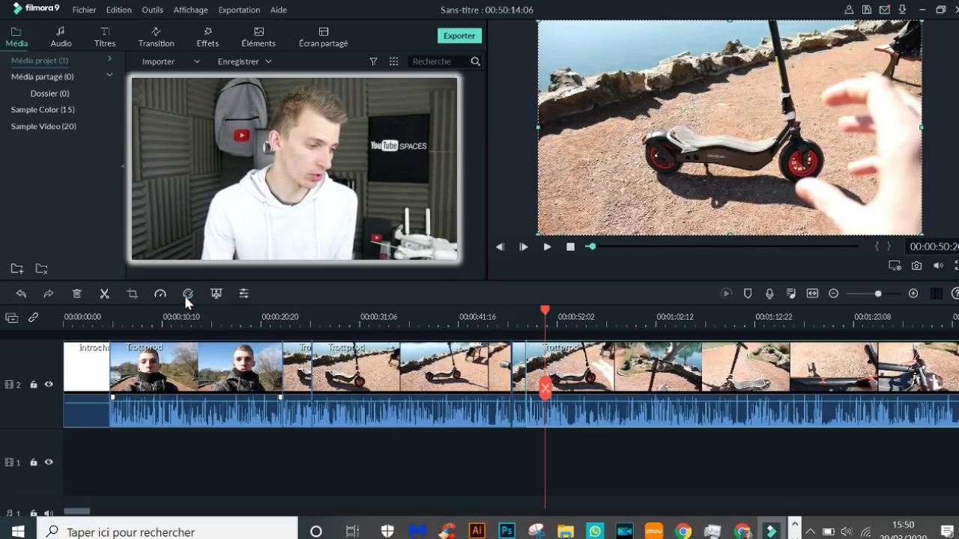
- Try warming the selected scooter clip in advanced colour correction with a white-balance temperature of 5.19
{"action": "left_click", "coordinate": [186, 295]}
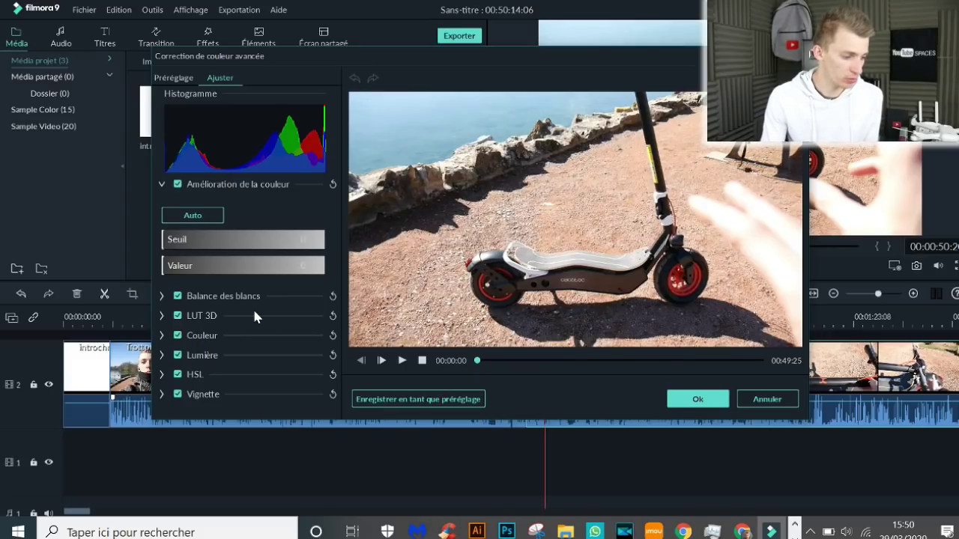
{"action": "left_click", "coordinate": [160, 296]}
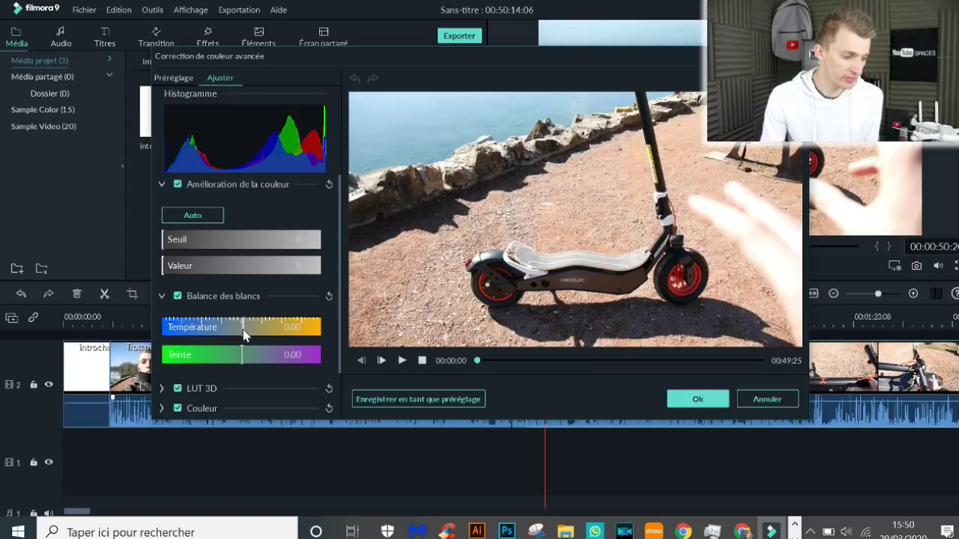
{"action": "left_click_drag", "start_coordinate": [224, 335], "coordinate": [245, 344]}
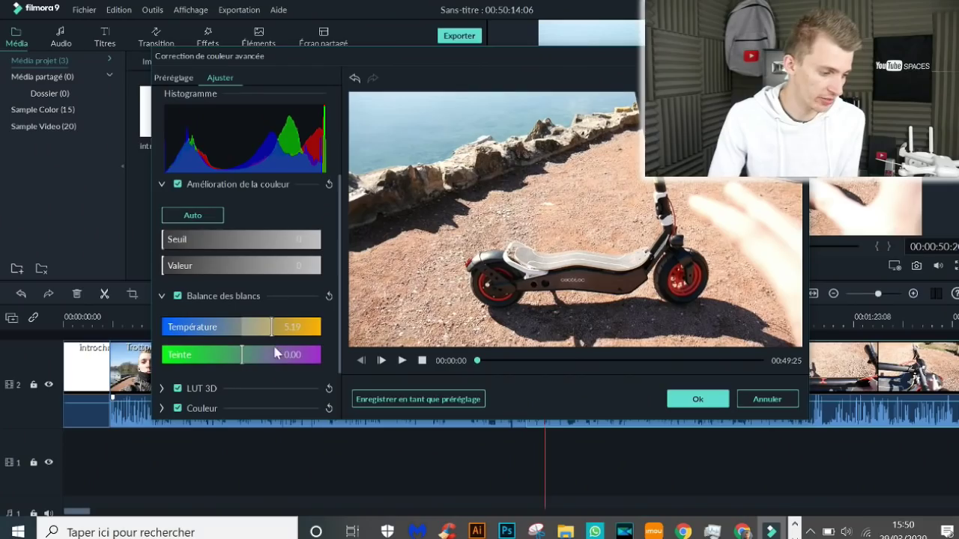
- Review the Couleur, Lumière and Vignette adjustments, and leave the colour correction without applying it
{"action": "scroll", "coordinate": [274, 349], "scroll_direction": "down", "scroll_amount": 1}
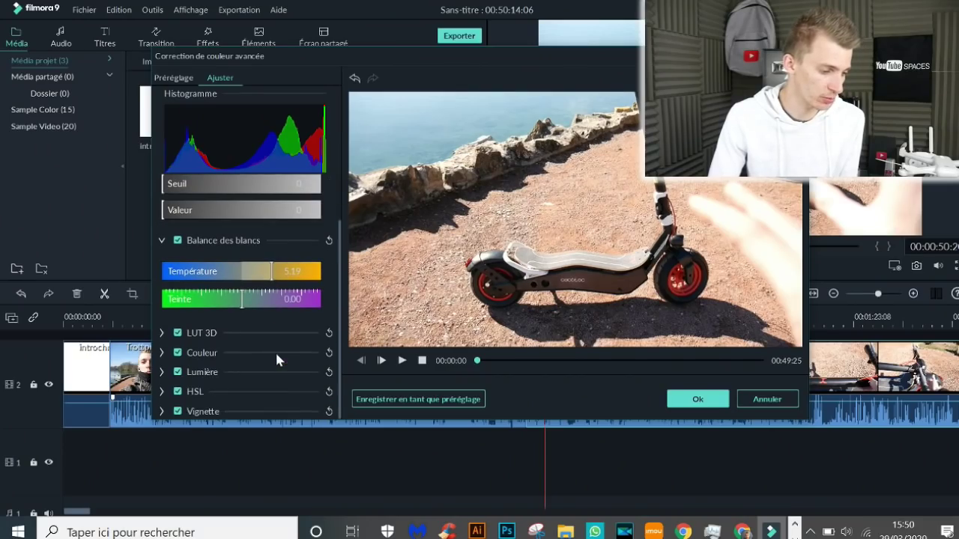
{"action": "left_click", "coordinate": [161, 353]}
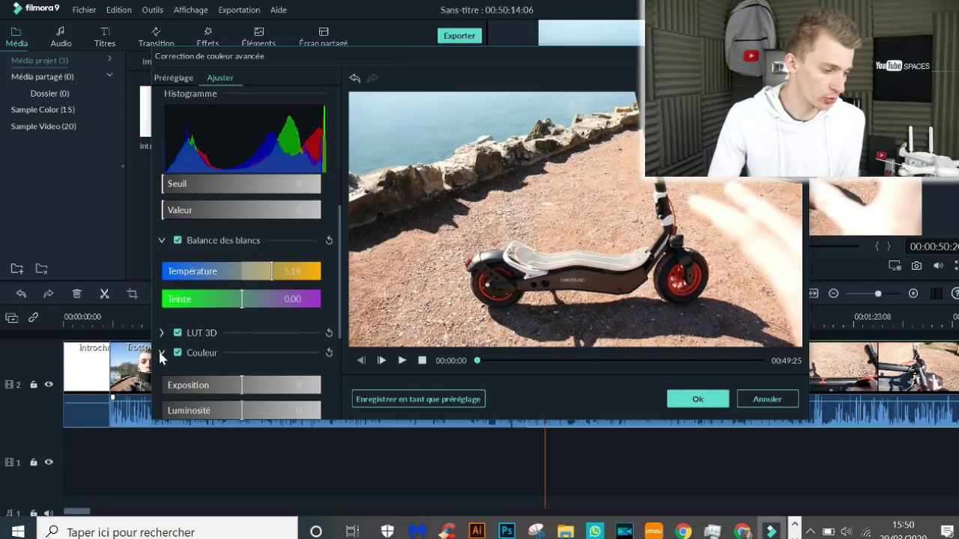
{"action": "scroll", "coordinate": [193, 386], "scroll_direction": "down", "scroll_amount": 2}
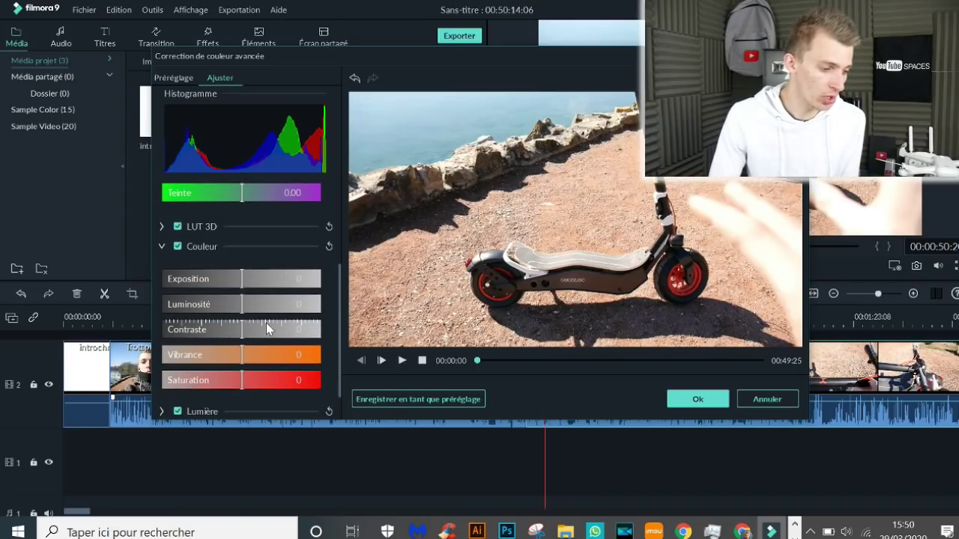
{"action": "scroll", "coordinate": [251, 301], "scroll_direction": "down", "scroll_amount": 1}
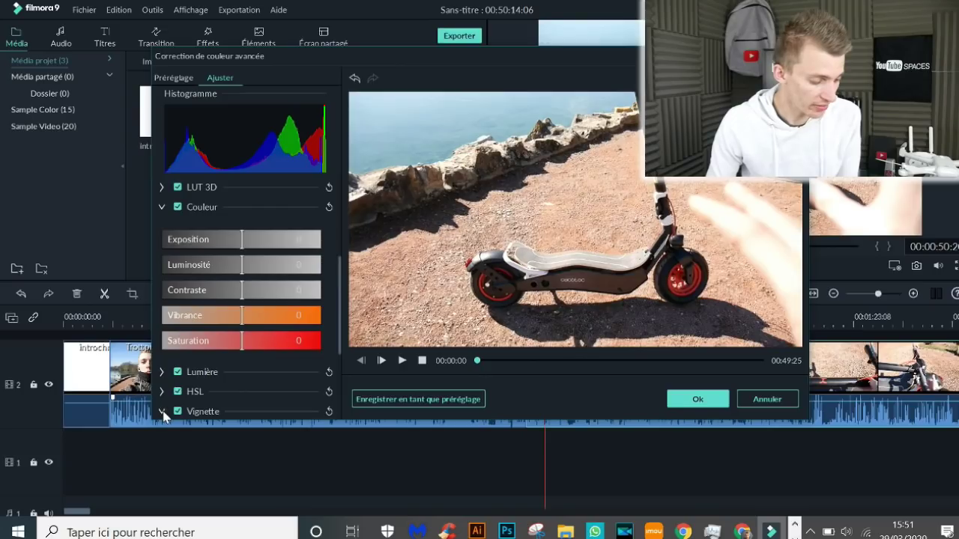
{"action": "left_click", "coordinate": [162, 372]}
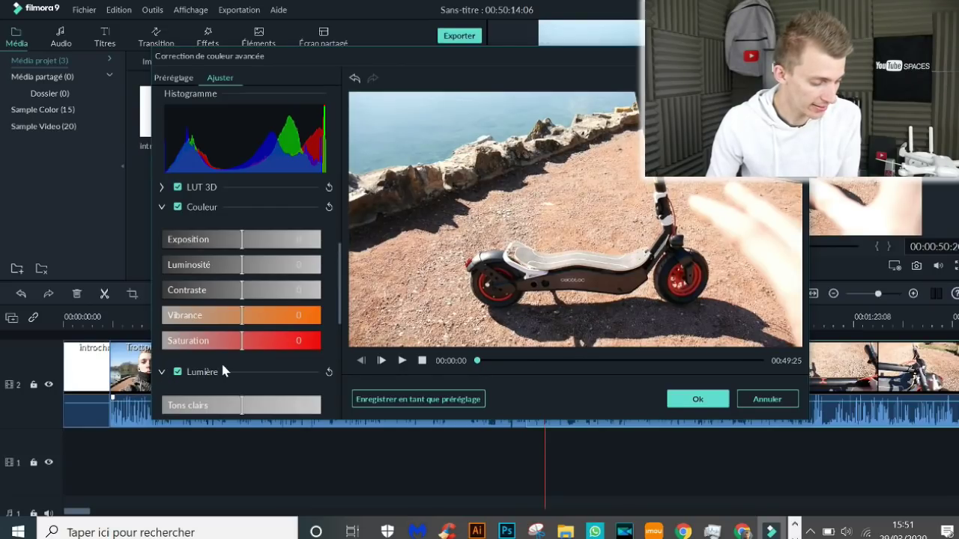
{"action": "scroll", "coordinate": [221, 367], "scroll_direction": "down", "scroll_amount": 3}
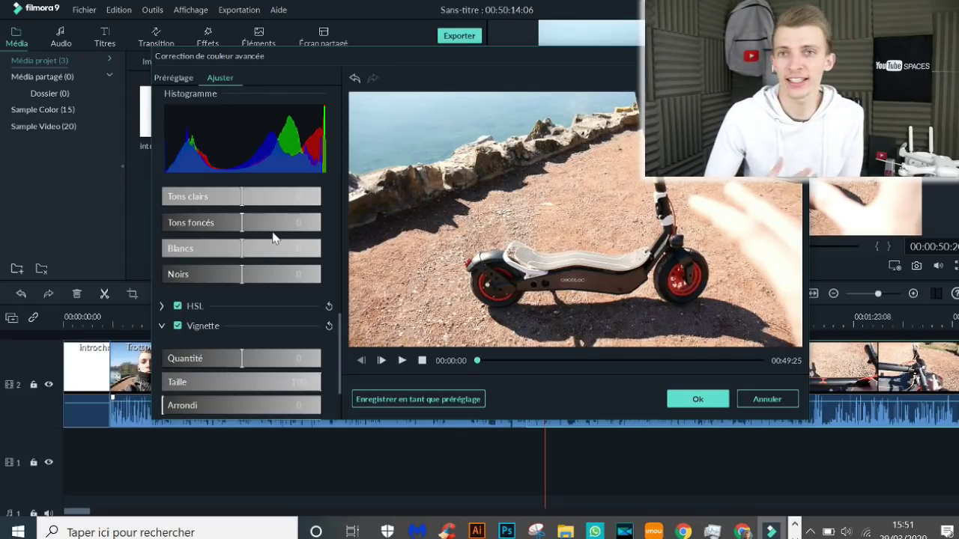
{"action": "key", "text": "Escape"}
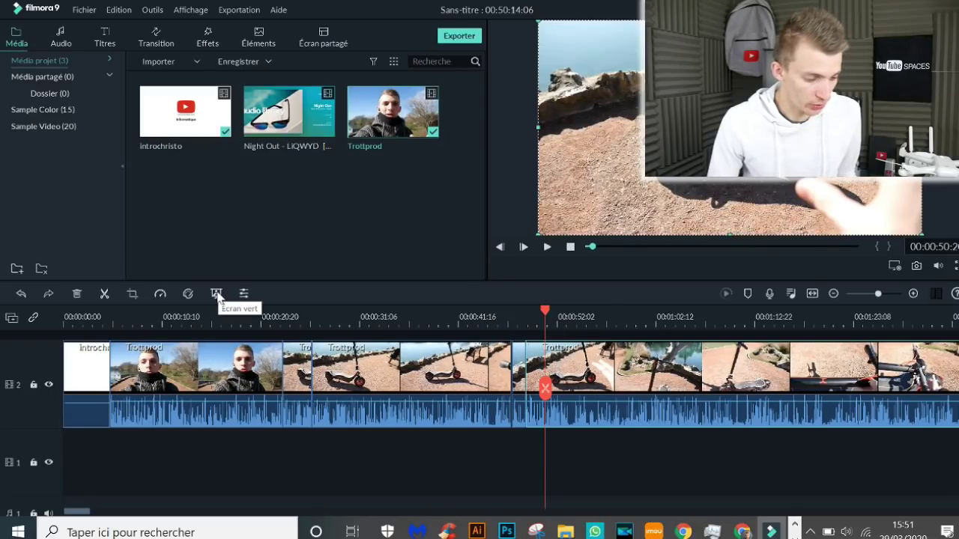
- Apply Chroma Key to the selected scooter clip, keying out the blue water with Décalage 16 and Tolérance 55
{"action": "left_click", "coordinate": [217, 294]}
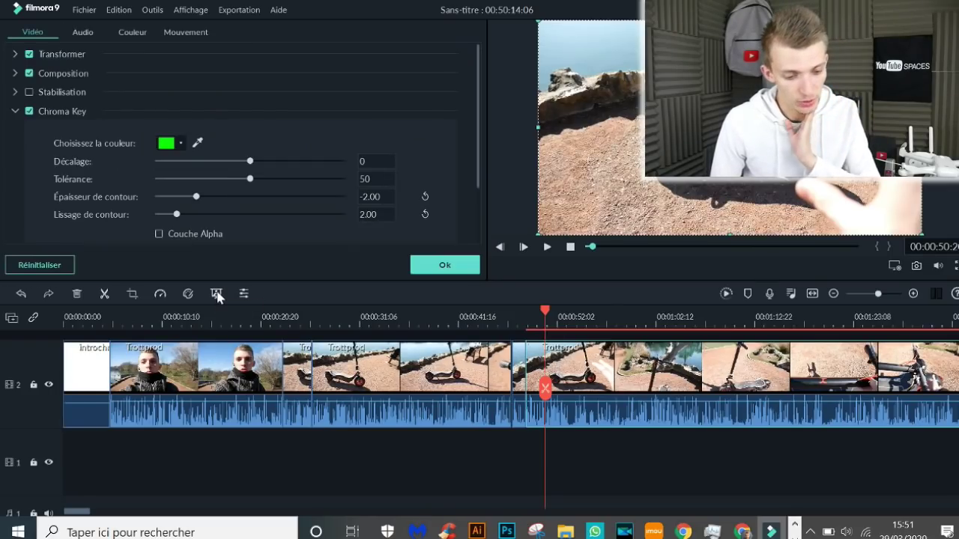
{"action": "left_click", "coordinate": [197, 144]}
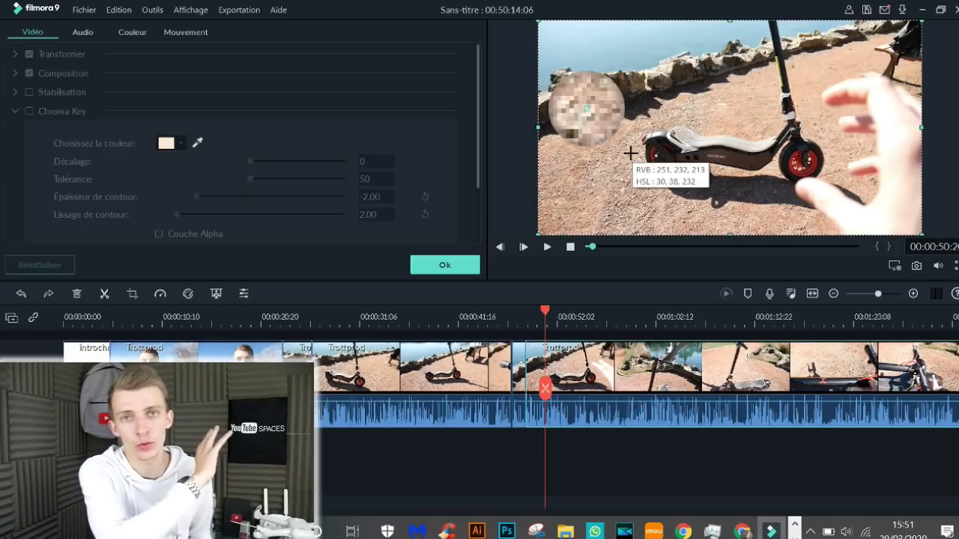
{"action": "left_click", "coordinate": [444, 266]}
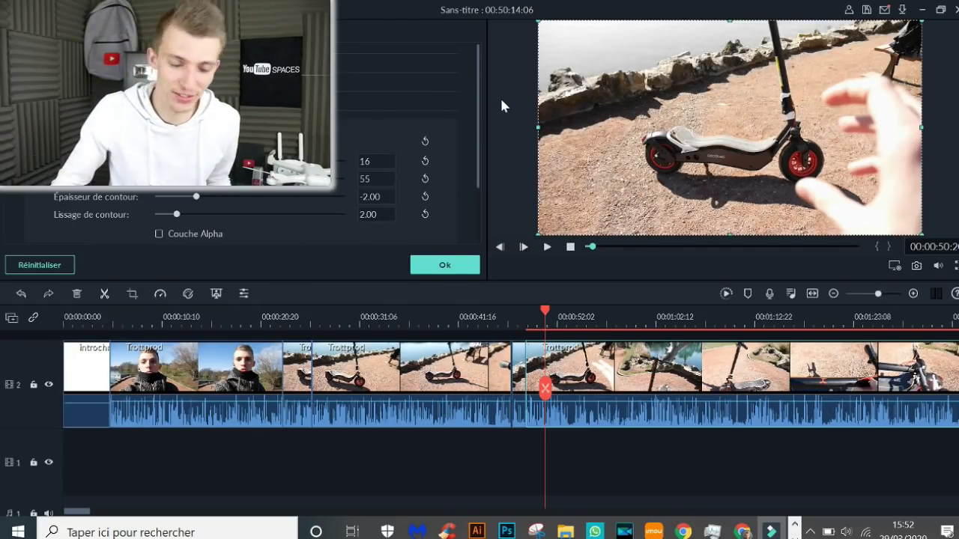
{"action": "left_click", "coordinate": [453, 266]}
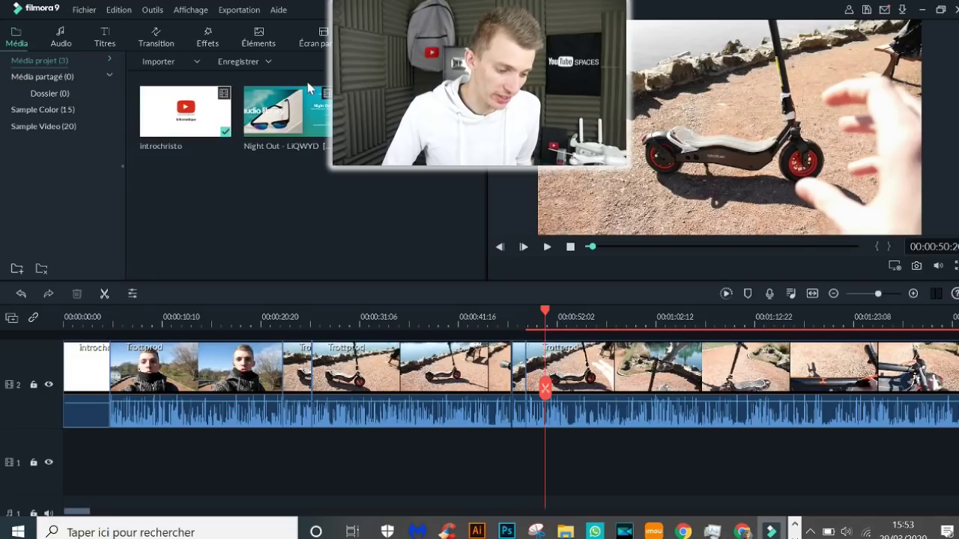
- Add the Night Out music clip to track 1 beneath Trottprod, starting where the intro ends, and move the playhead near its beginning
{"action": "mouse_move", "coordinate": [276, 113]}
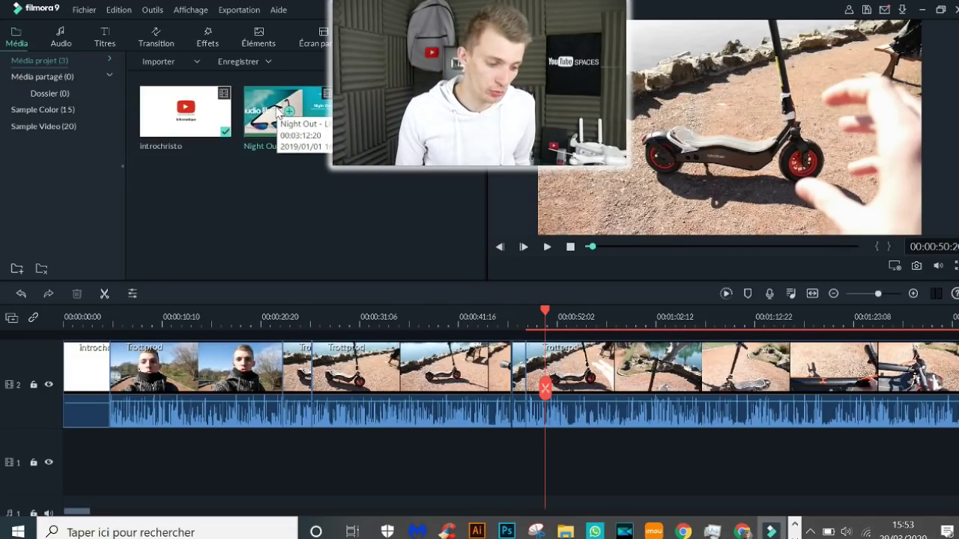
{"action": "left_click_drag", "start_coordinate": [276, 112], "coordinate": [114, 462]}
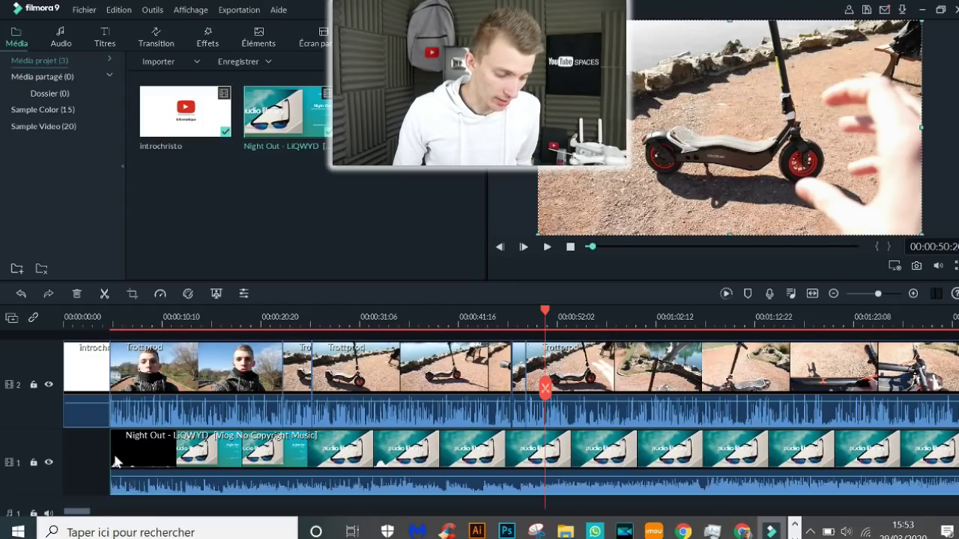
{"action": "left_click", "coordinate": [127, 319]}
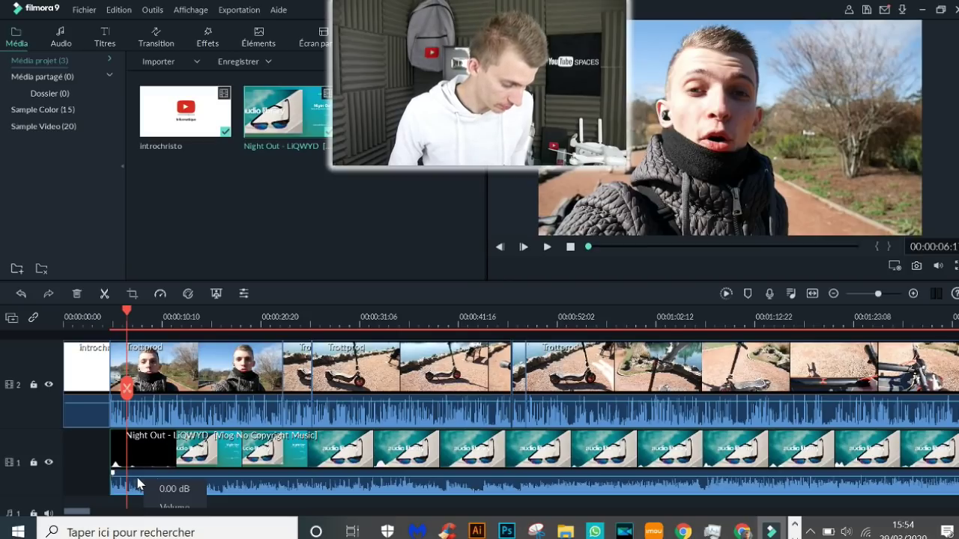
- Lower the volume of the Night Out music clip on track 1 and play back the mix from the playhead
{"action": "scroll", "coordinate": [94, 462], "scroll_direction": "down", "scroll_amount": 2}
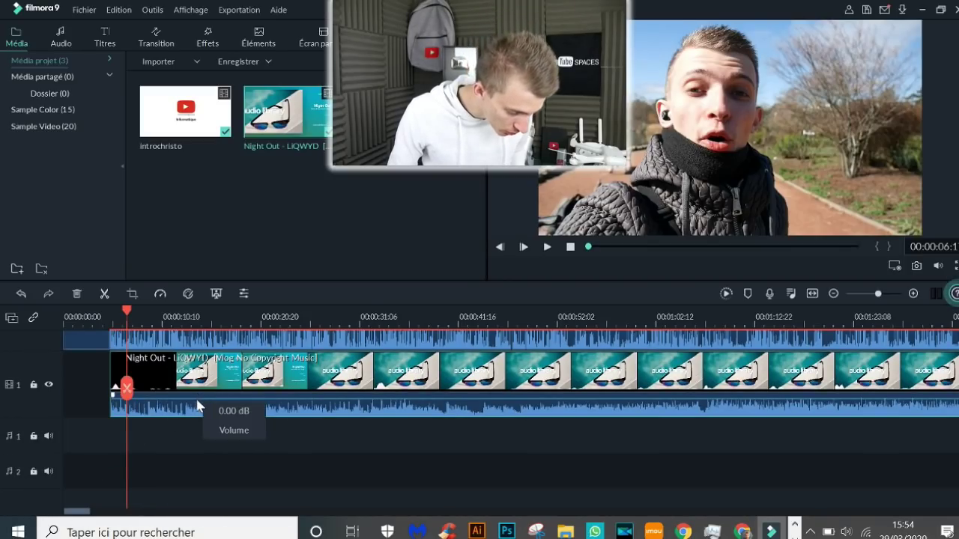
{"action": "left_click_drag", "start_coordinate": [198, 408], "coordinate": [198, 418]}
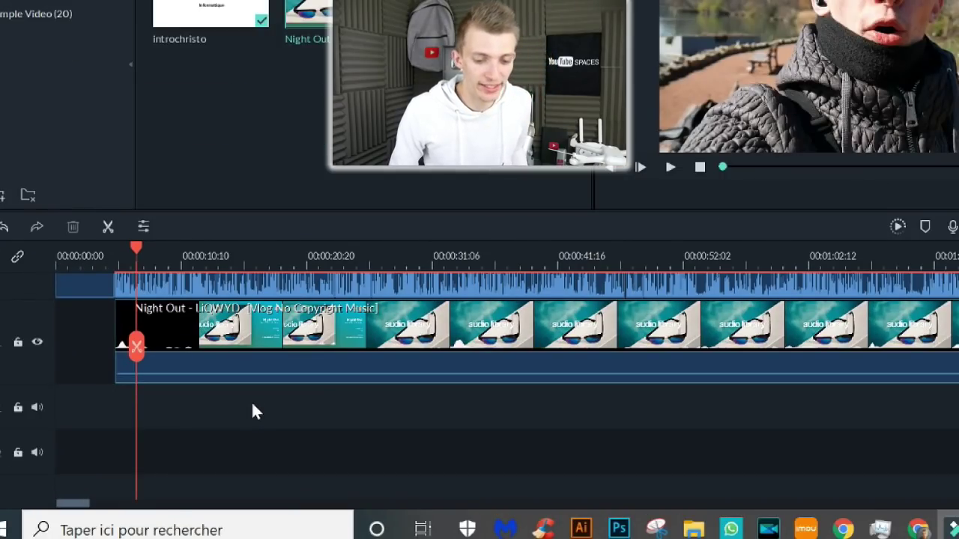
{"action": "key", "text": "space"}
{"action": "key", "text": "space"}
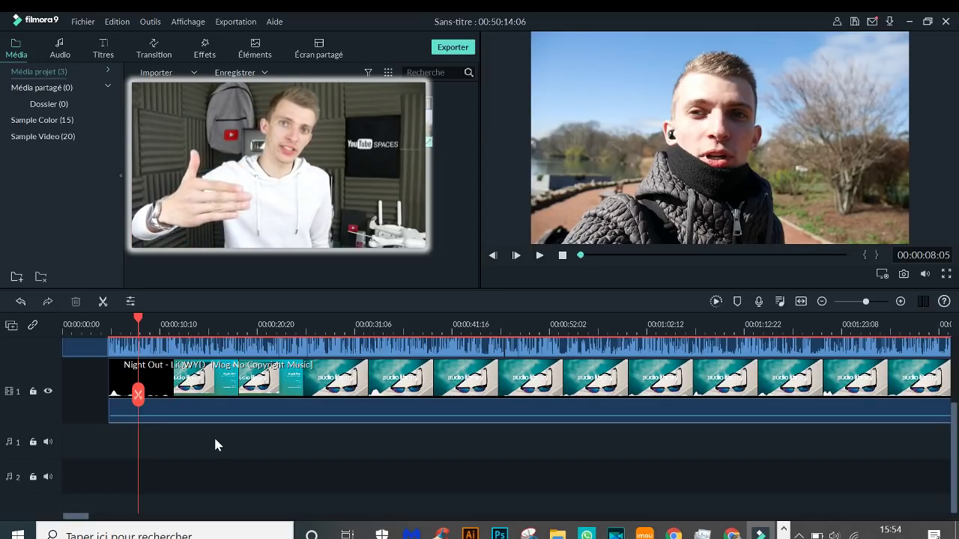
- Try stacking a second copy of Trottprod on video track 3 starting at the playhead, and undo the addition
{"action": "scroll", "coordinate": [215, 440], "scroll_direction": "up", "scroll_amount": 3}
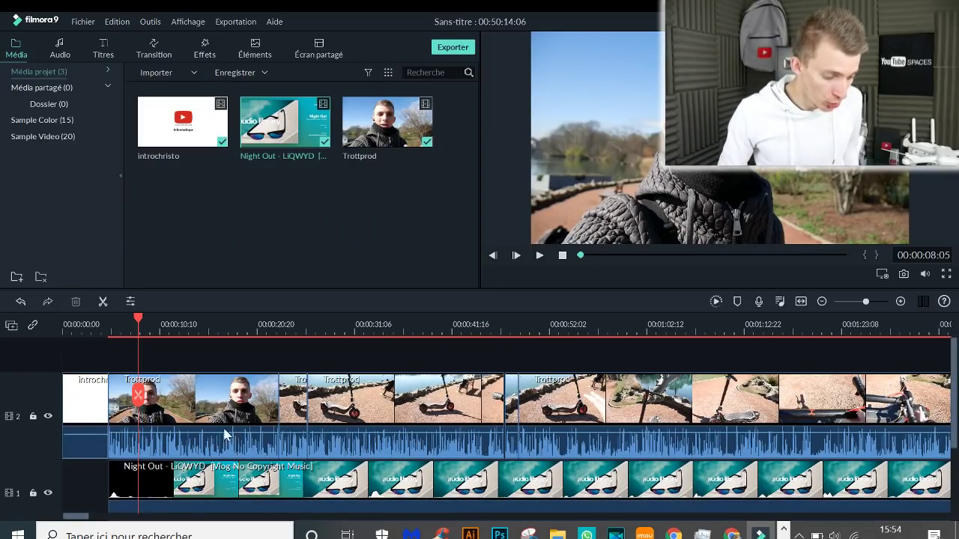
{"action": "left_click", "coordinate": [224, 434]}
{"action": "mouse_move", "coordinate": [391, 130]}
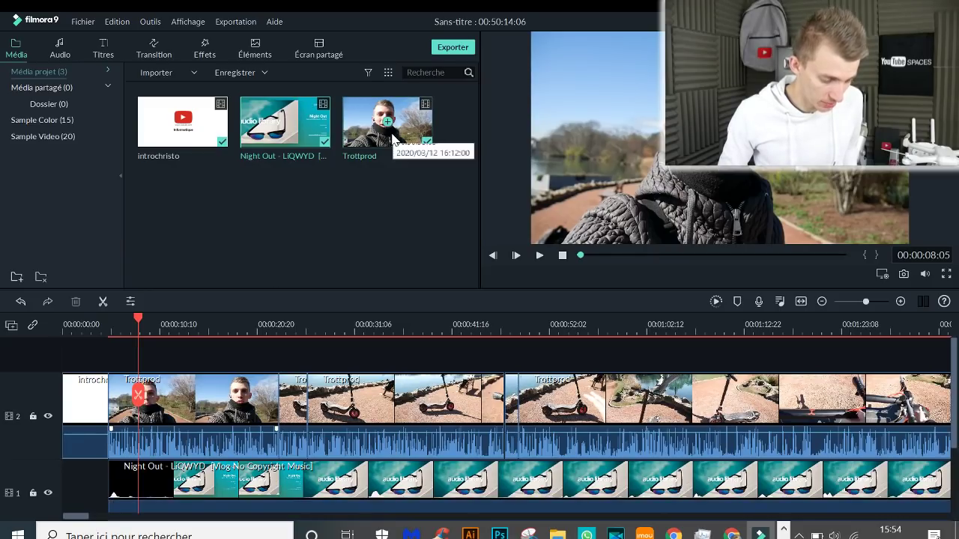
{"action": "left_click_drag", "start_coordinate": [390, 130], "coordinate": [171, 519]}
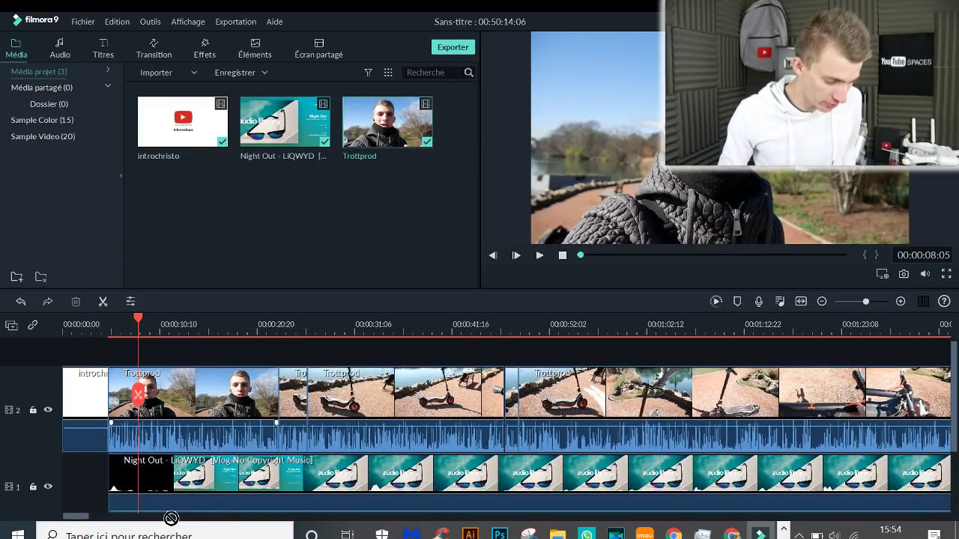
{"action": "left_click_drag", "start_coordinate": [167, 478], "coordinate": [355, 82]}
{"action": "scroll", "coordinate": [297, 407], "scroll_direction": "down", "scroll_amount": 2}
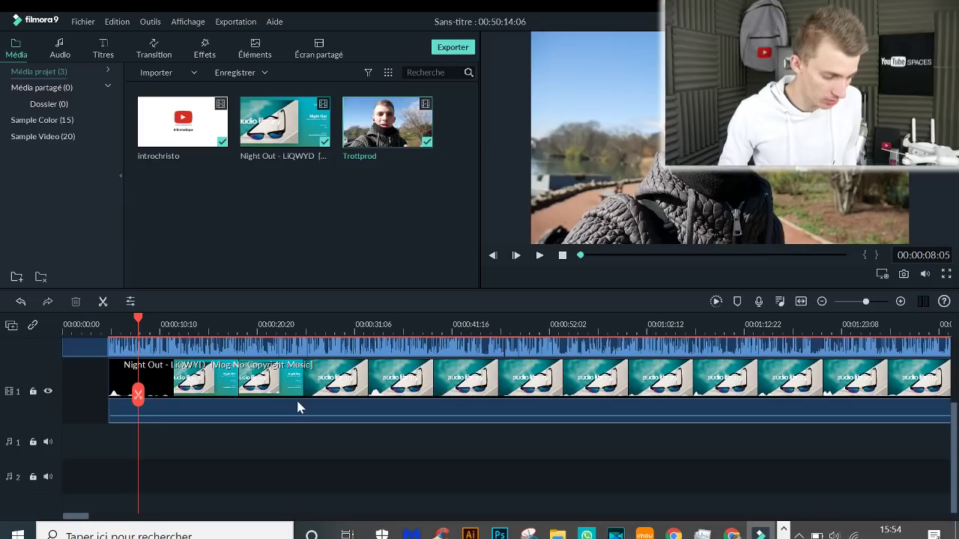
{"action": "left_click_drag", "start_coordinate": [204, 434], "coordinate": [131, 344]}
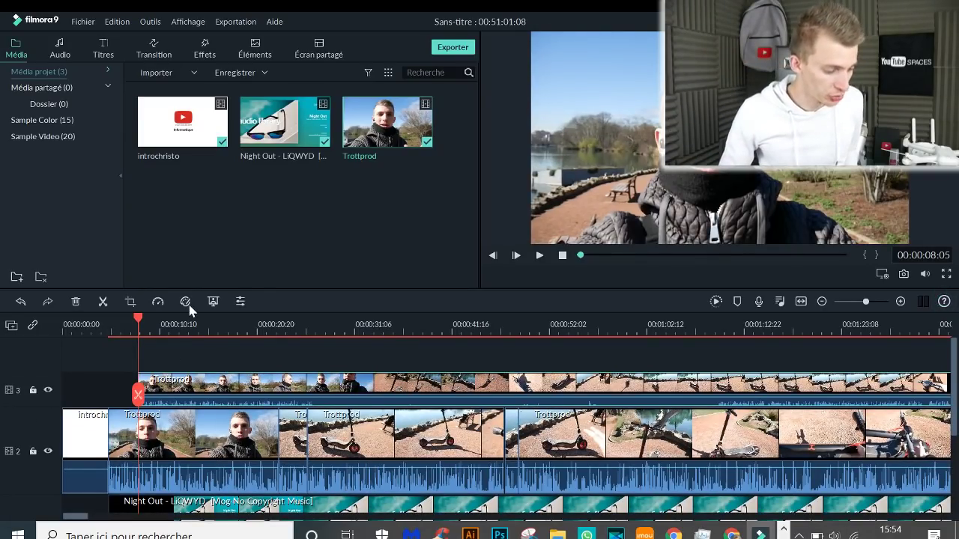
{"action": "left_click", "coordinate": [11, 326]}
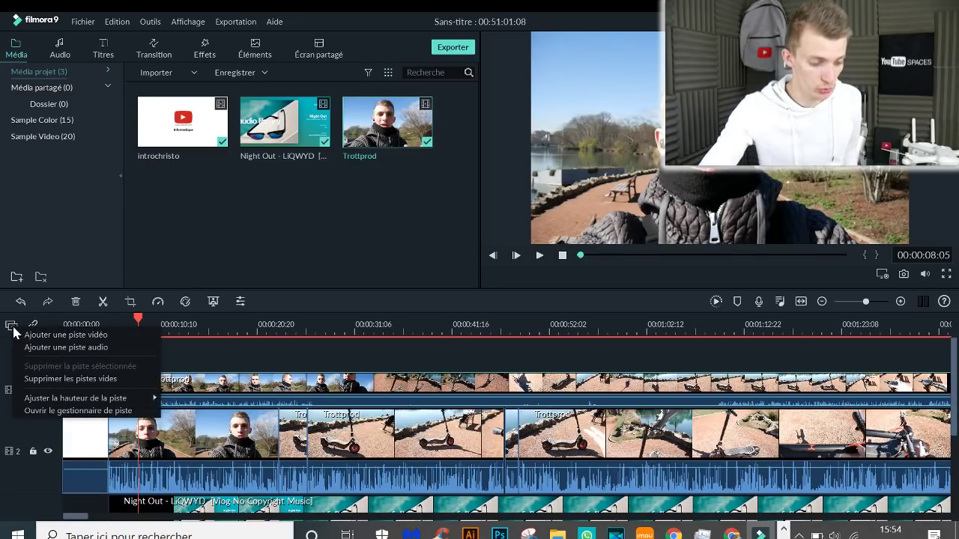
{"action": "key", "text": "ctrl+z"}
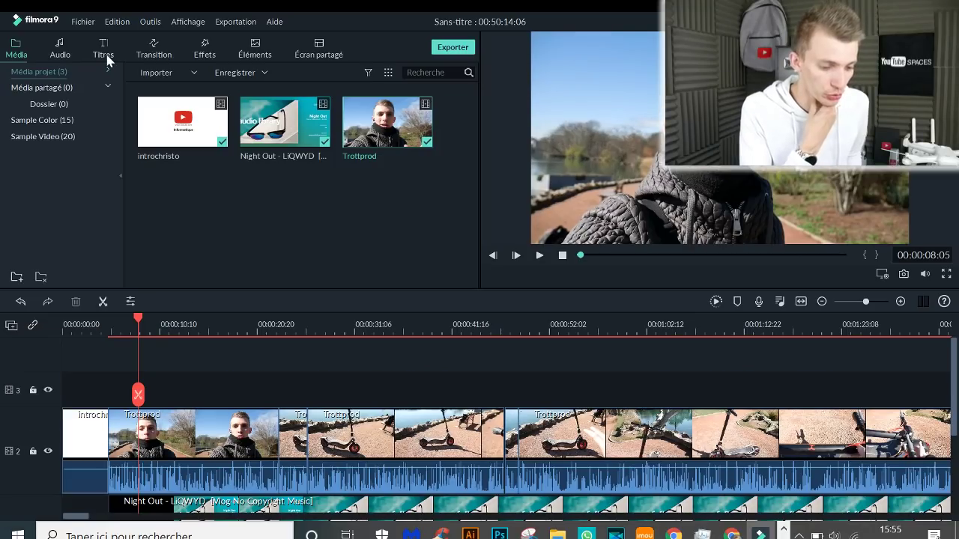
- Add three short included sound effects to audio track 1 under the opening Trottprod footage, play them back, and preview Bip
{"action": "left_click", "coordinate": [57, 47]}
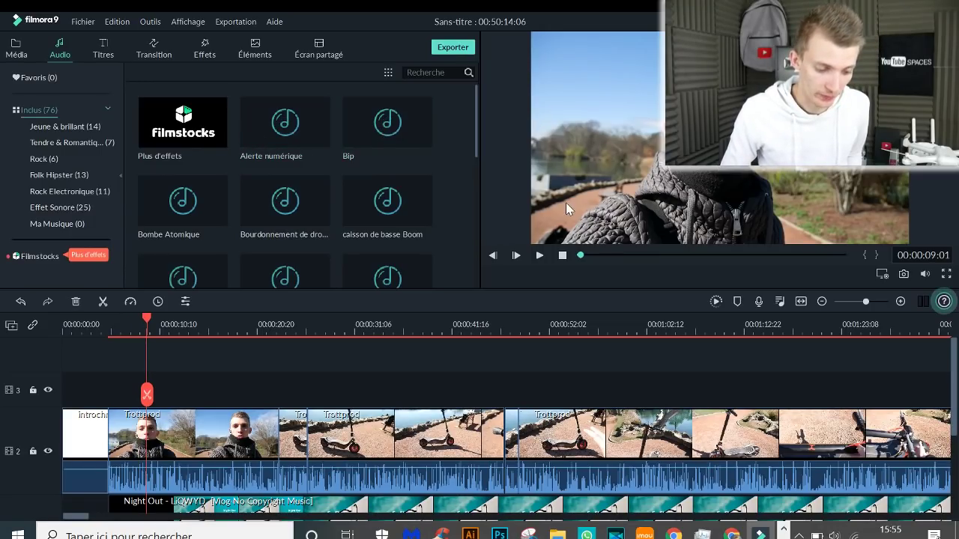
{"action": "key", "text": "space"}
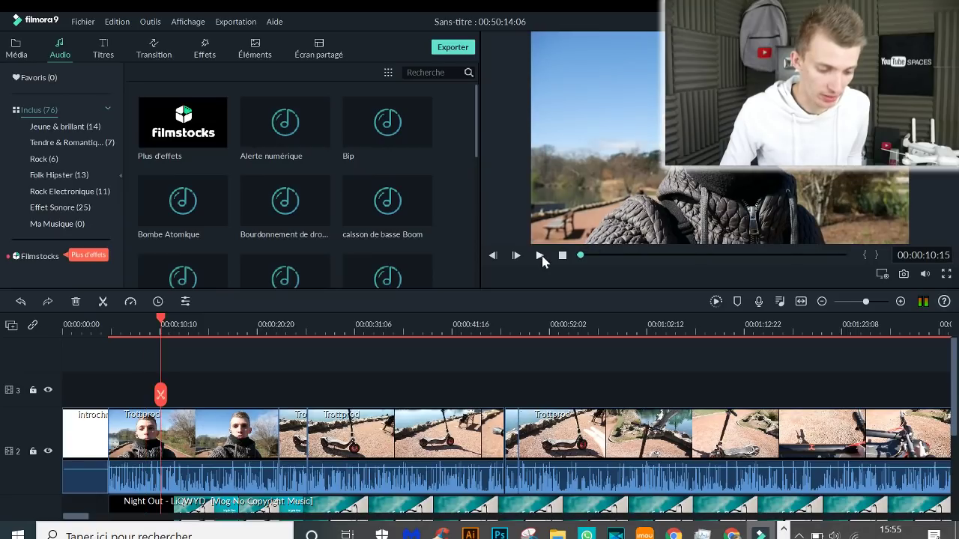
{"action": "key", "text": "space"}
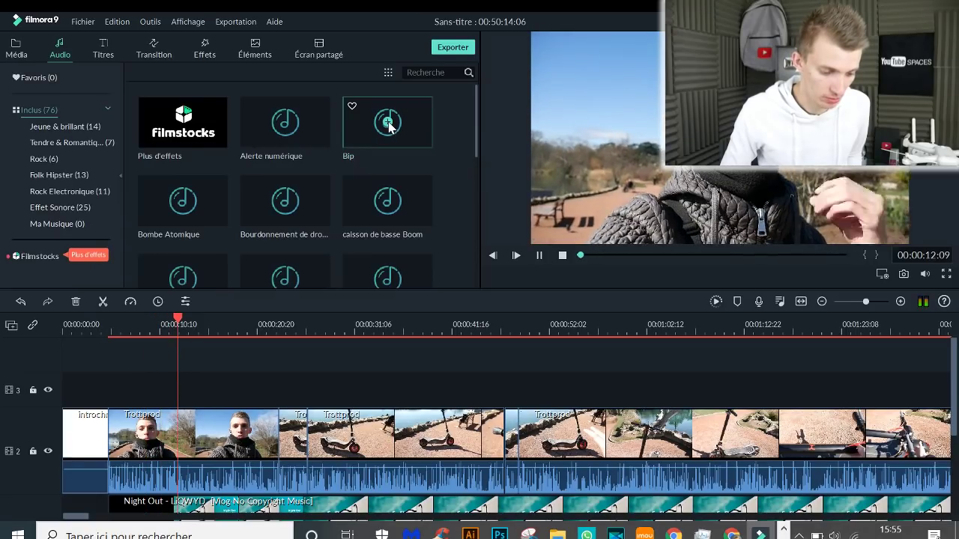
{"action": "key", "text": "space"}
{"action": "left_click", "coordinate": [383, 139]}
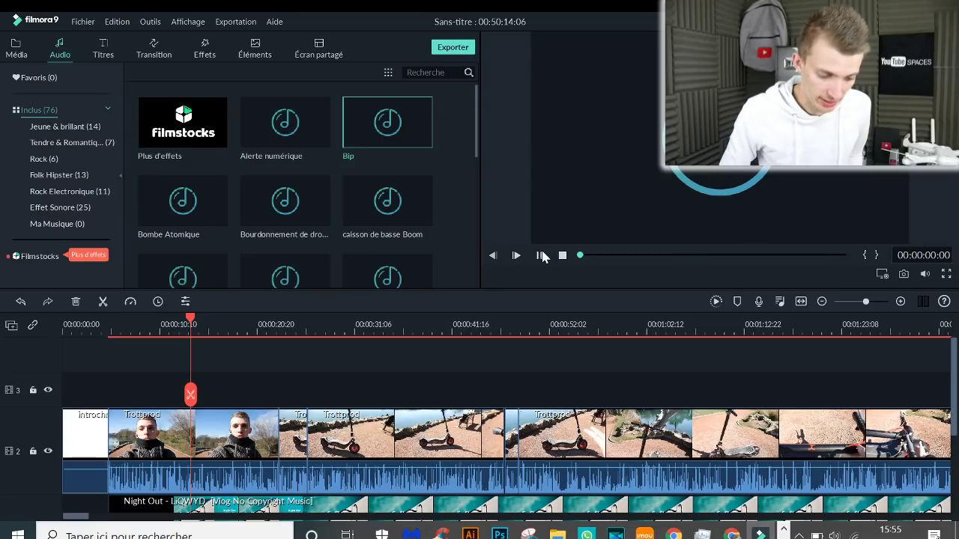
- Browse the included audio library and the popular effect packs on the Filmstocks website, and return to Filmora9
{"action": "scroll", "coordinate": [379, 206], "scroll_direction": "down", "scroll_amount": 5}
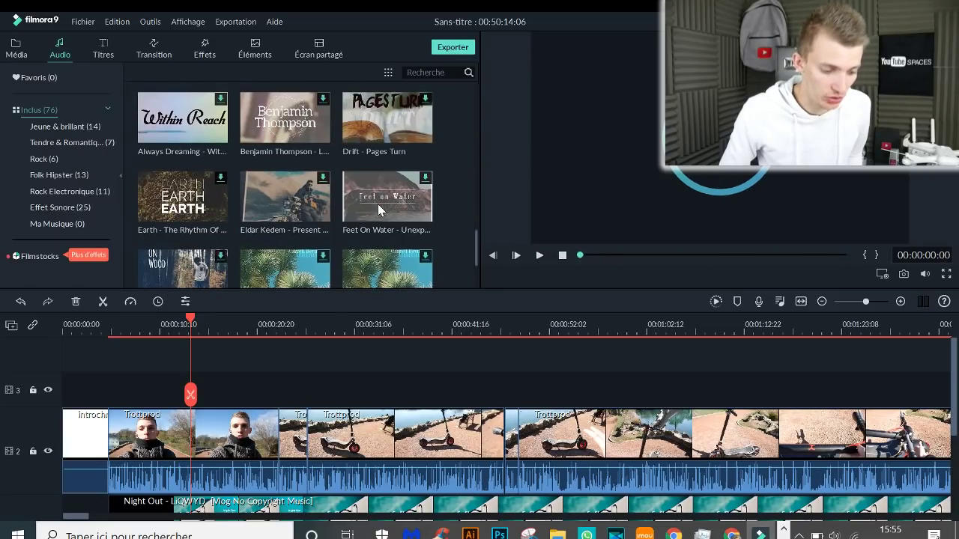
{"action": "scroll", "coordinate": [378, 204], "scroll_direction": "up", "scroll_amount": 5}
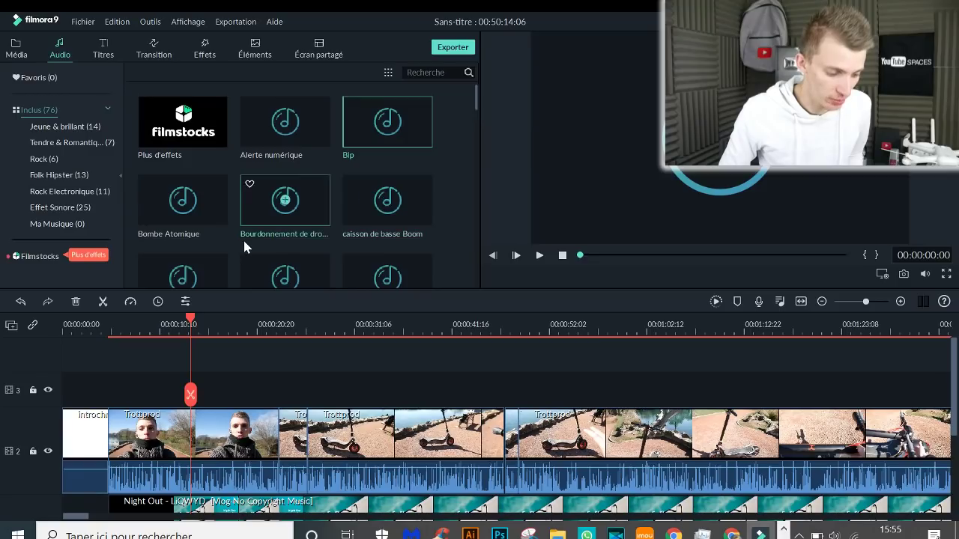
{"action": "left_click", "coordinate": [185, 124]}
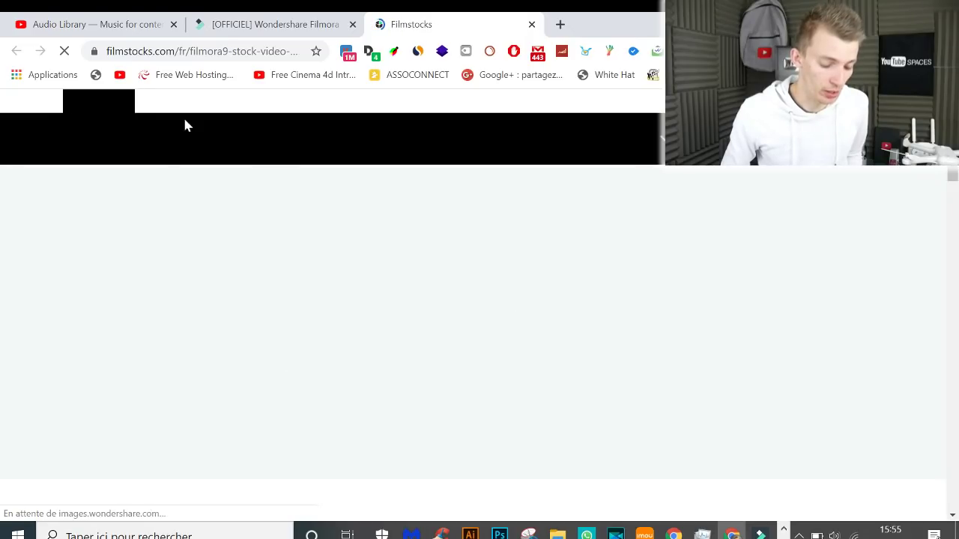
{"action": "scroll", "coordinate": [274, 344], "scroll_direction": "down", "scroll_amount": 5}
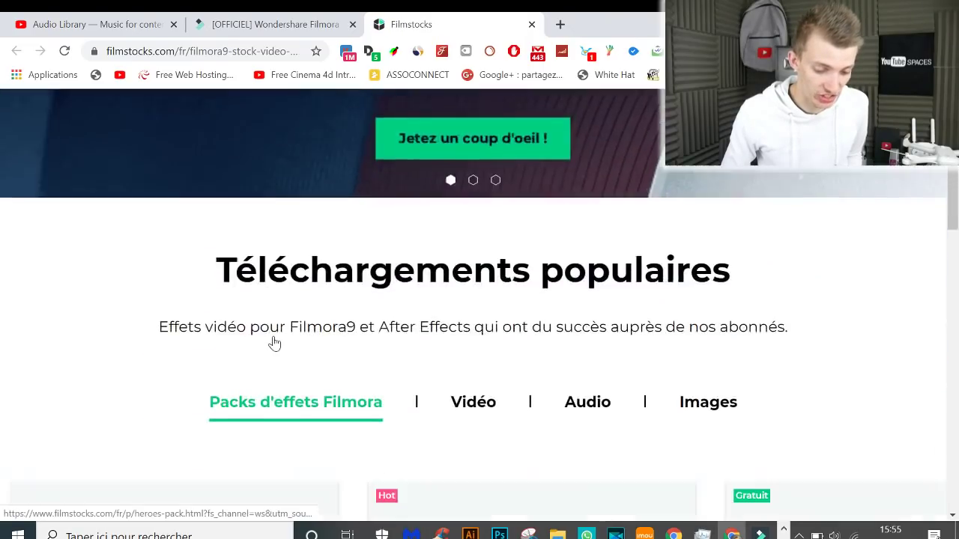
{"action": "scroll", "coordinate": [274, 343], "scroll_direction": "down", "scroll_amount": 6}
{"action": "scroll", "coordinate": [274, 343], "scroll_direction": "up", "scroll_amount": 3}
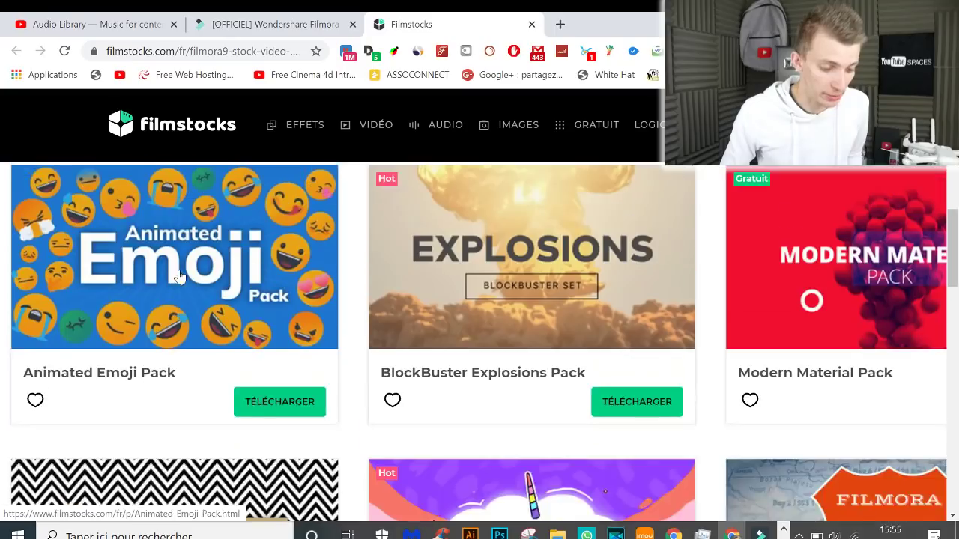
{"action": "scroll", "coordinate": [614, 387], "scroll_direction": "down", "scroll_amount": 2}
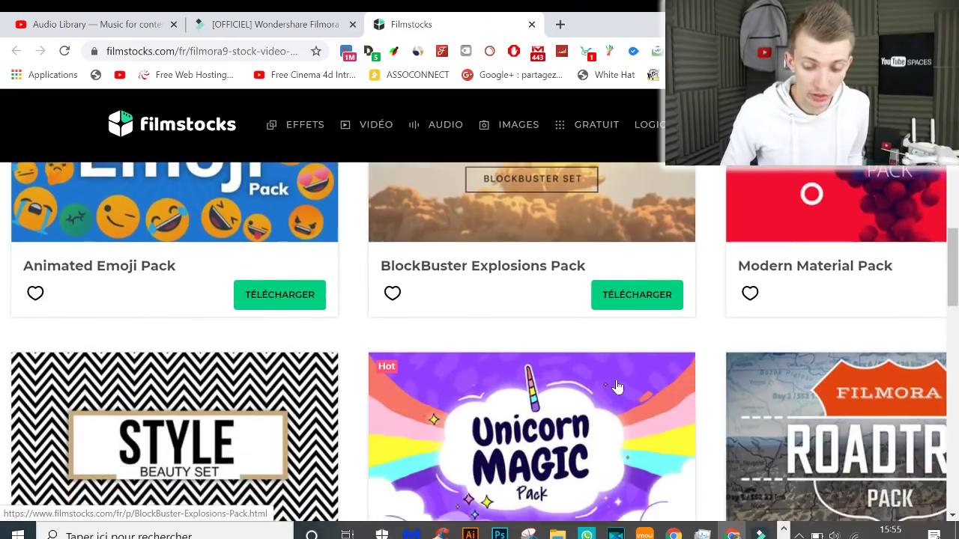
{"action": "scroll", "coordinate": [617, 386], "scroll_direction": "down", "scroll_amount": 3}
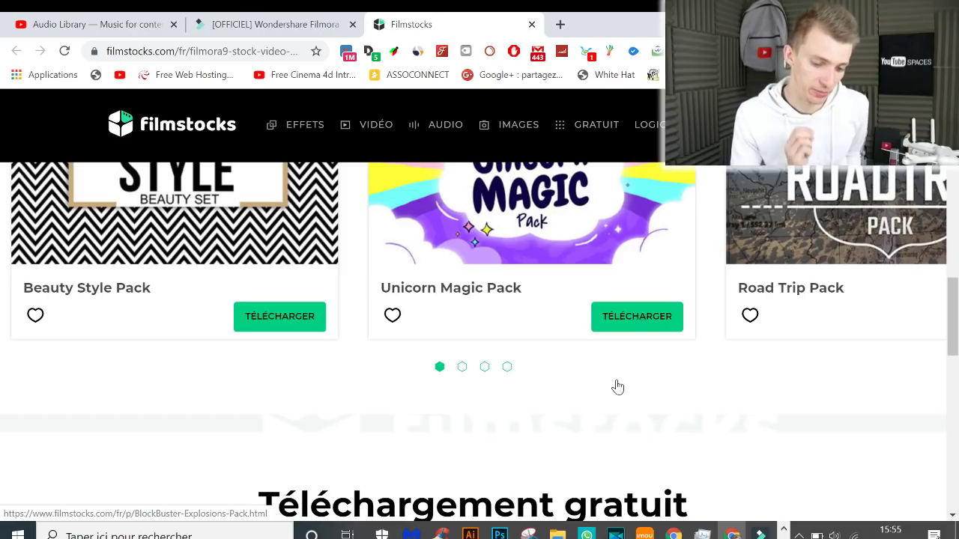
{"action": "key", "text": "alt+Tab"}
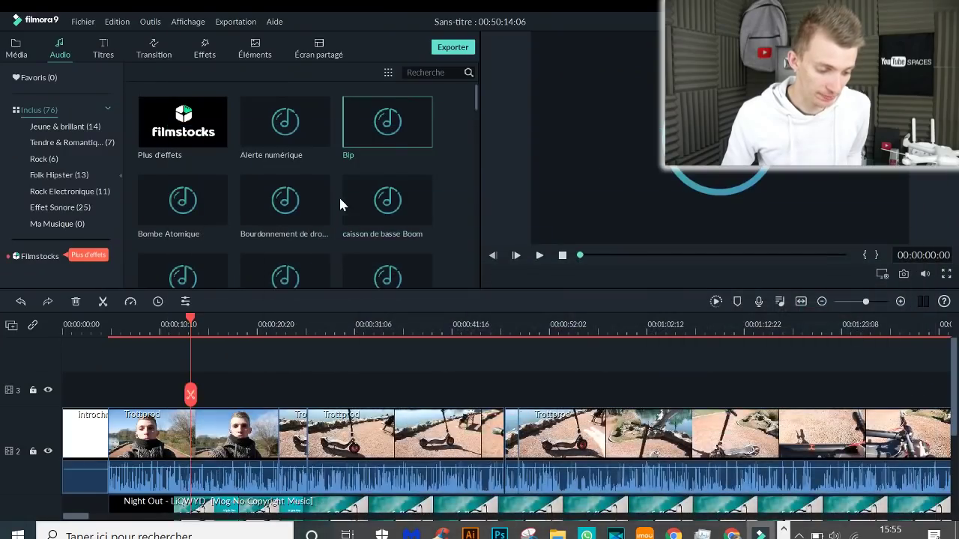
- Add the Sonnerie de téléphone sound effect to audio track 1 at about 19 seconds and play it back
{"action": "scroll", "coordinate": [382, 221], "scroll_direction": "down", "scroll_amount": 10}
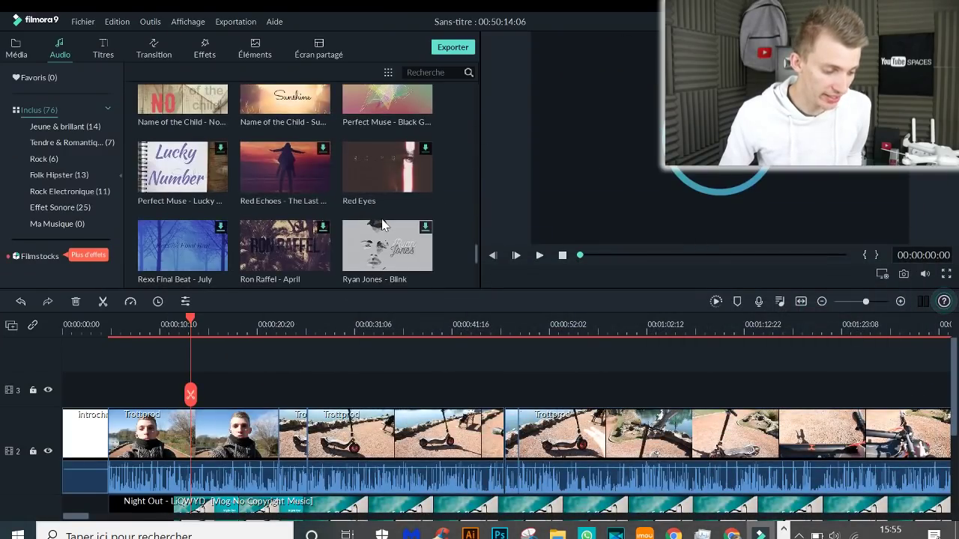
{"action": "scroll", "coordinate": [382, 225], "scroll_direction": "down", "scroll_amount": 3}
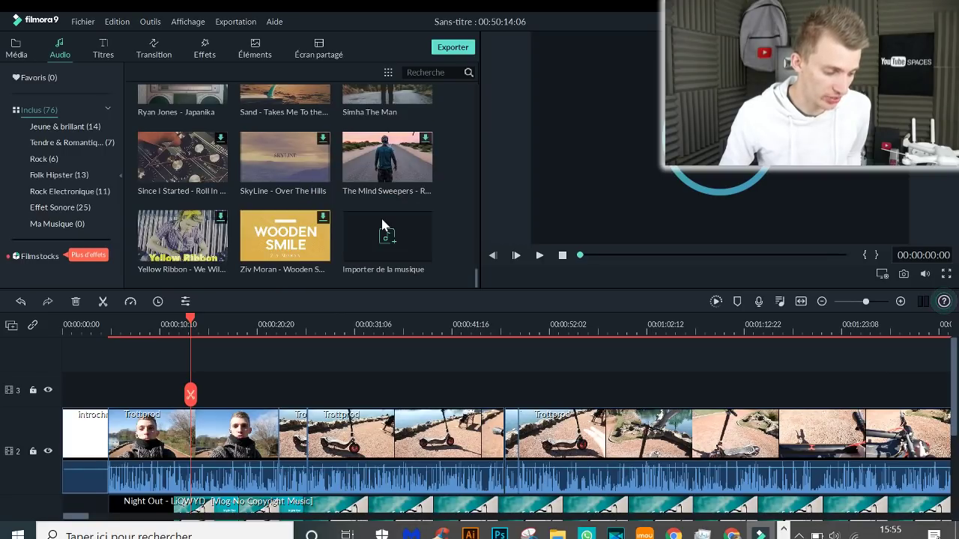
{"action": "scroll", "coordinate": [235, 196], "scroll_direction": "down", "scroll_amount": 5}
{"action": "left_click_drag", "start_coordinate": [292, 118], "coordinate": [246, 440]}
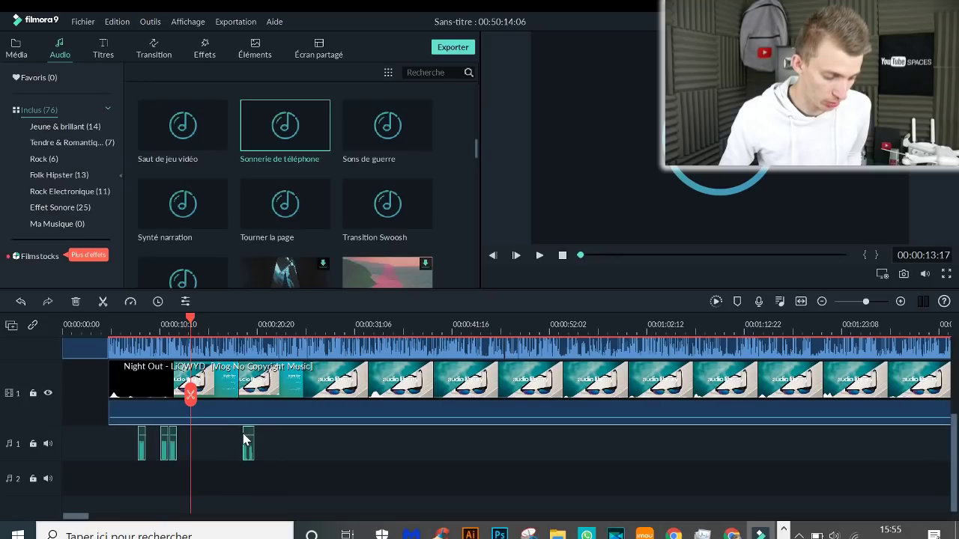
{"action": "key", "text": "space"}
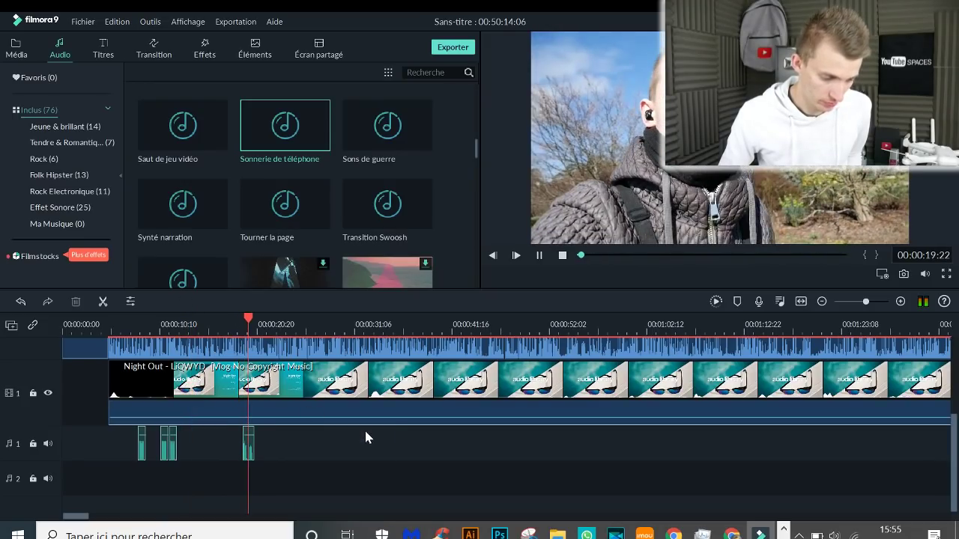
{"action": "key", "text": "space"}
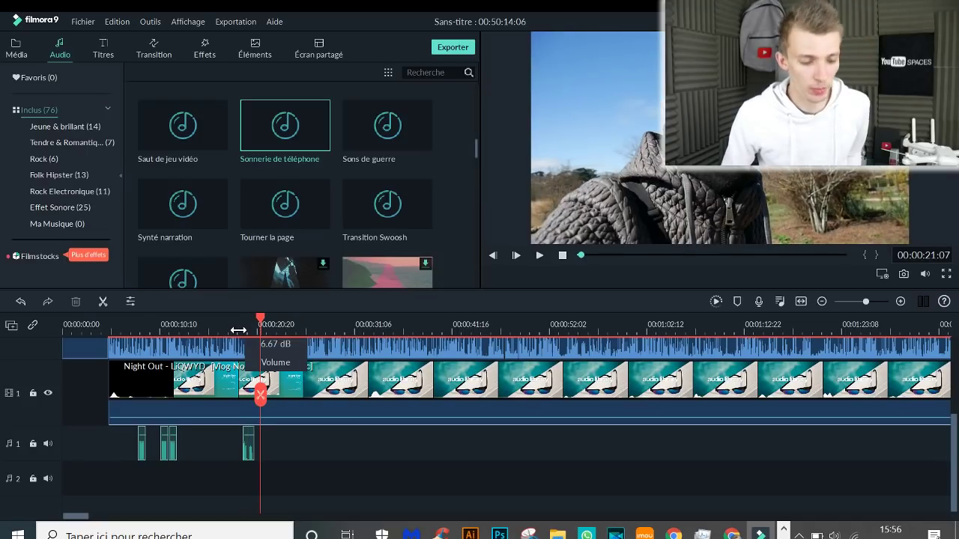
- Add the Sons de guerre sound effect to audio track 1 at about 33 seconds and play back its beginning
{"action": "left_click", "coordinate": [168, 149]}
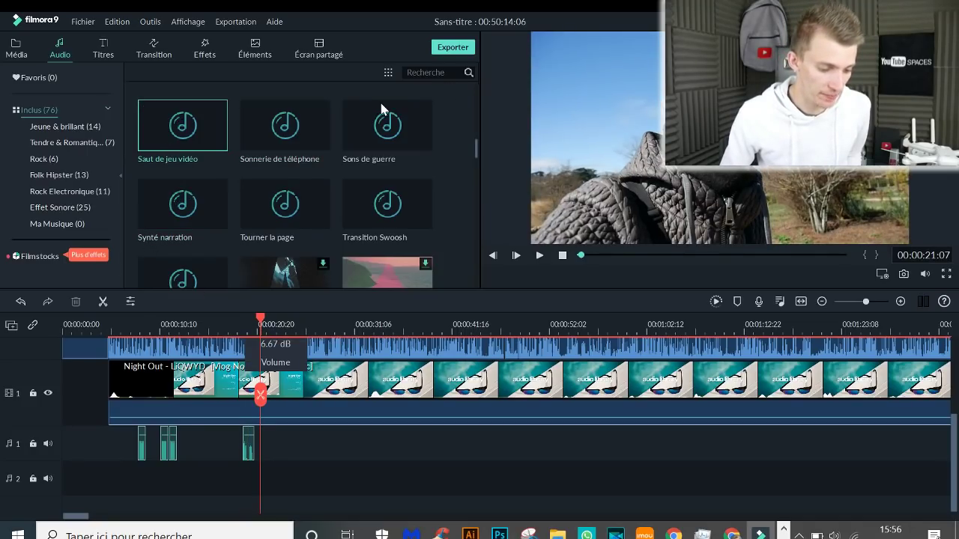
{"action": "left_click_drag", "start_coordinate": [381, 109], "coordinate": [382, 438]}
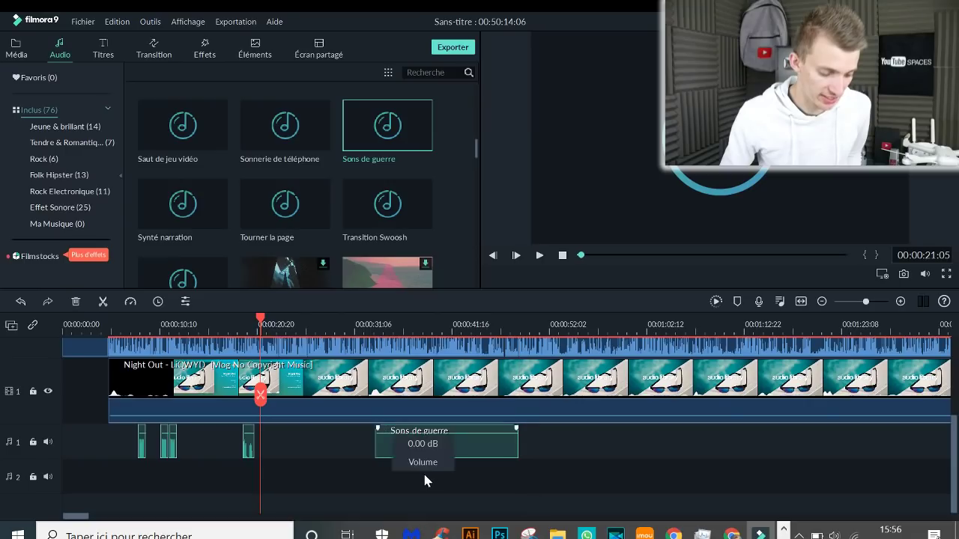
{"action": "left_click", "coordinate": [368, 323]}
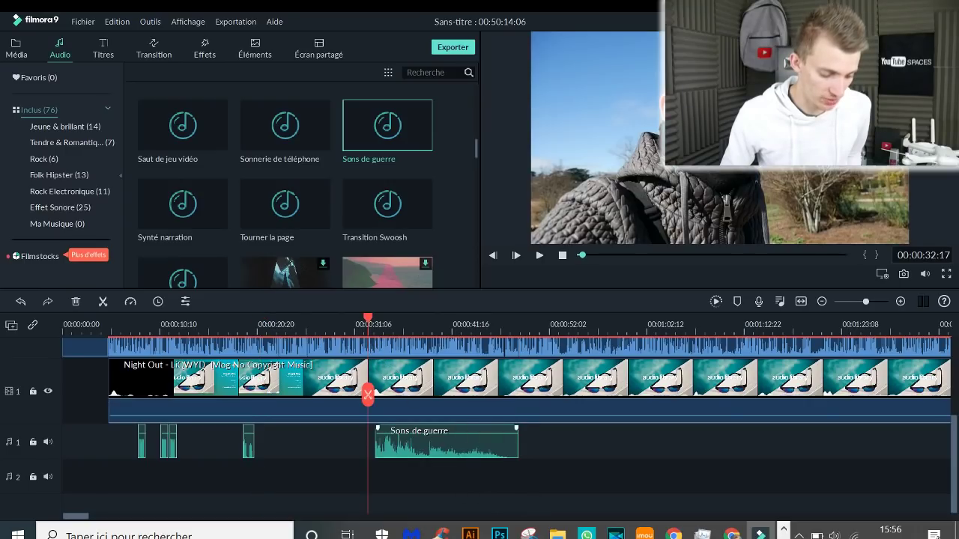
{"action": "key", "text": "space"}
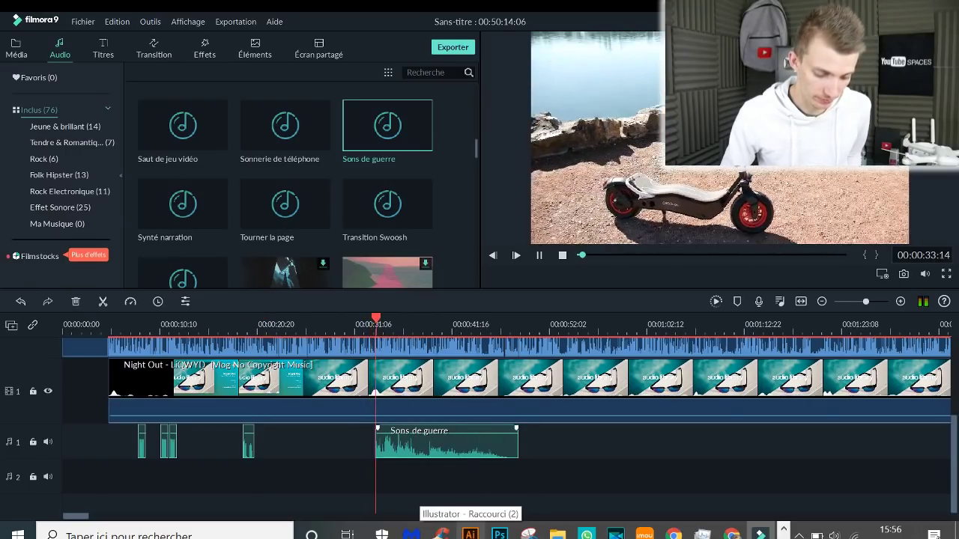
{"action": "key", "text": "space"}
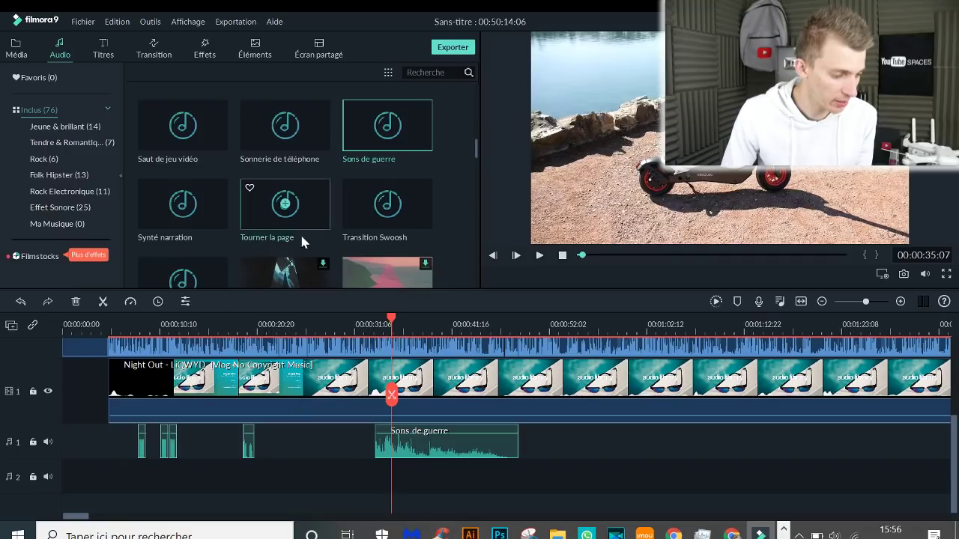
- Open the included titles library and look over the Crédits templates
{"action": "scroll", "coordinate": [205, 162], "scroll_direction": "up", "scroll_amount": 3}
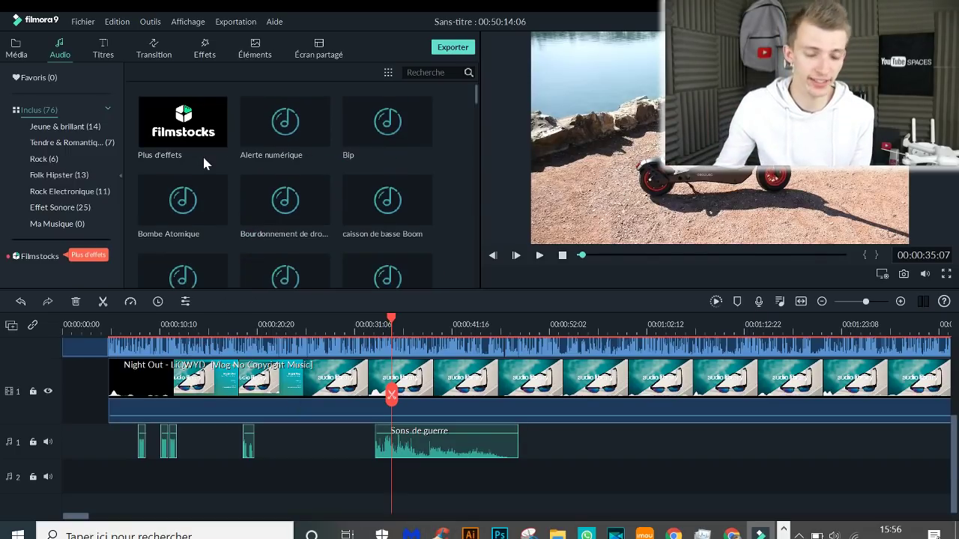
{"action": "left_click", "coordinate": [104, 51]}
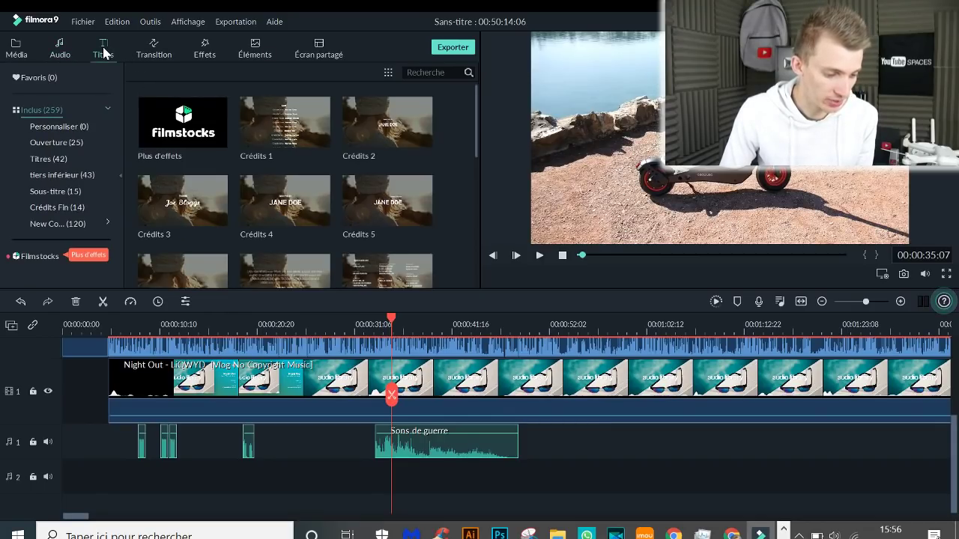
{"action": "scroll", "coordinate": [231, 413], "scroll_direction": "up", "scroll_amount": 3}
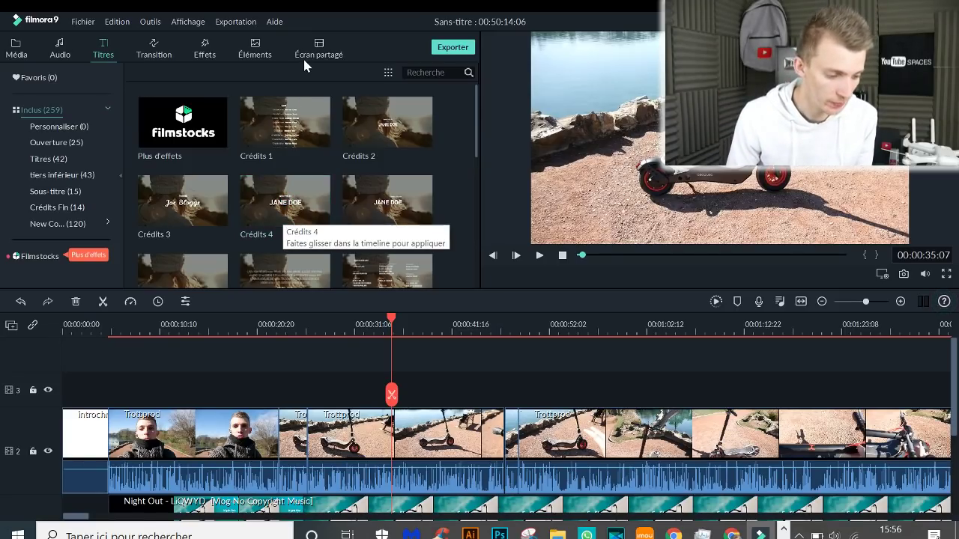
- Add the Crédits 1 title to video track 4 at about 35 seconds and play back its beginning
{"action": "left_click_drag", "start_coordinate": [289, 122], "coordinate": [385, 358]}
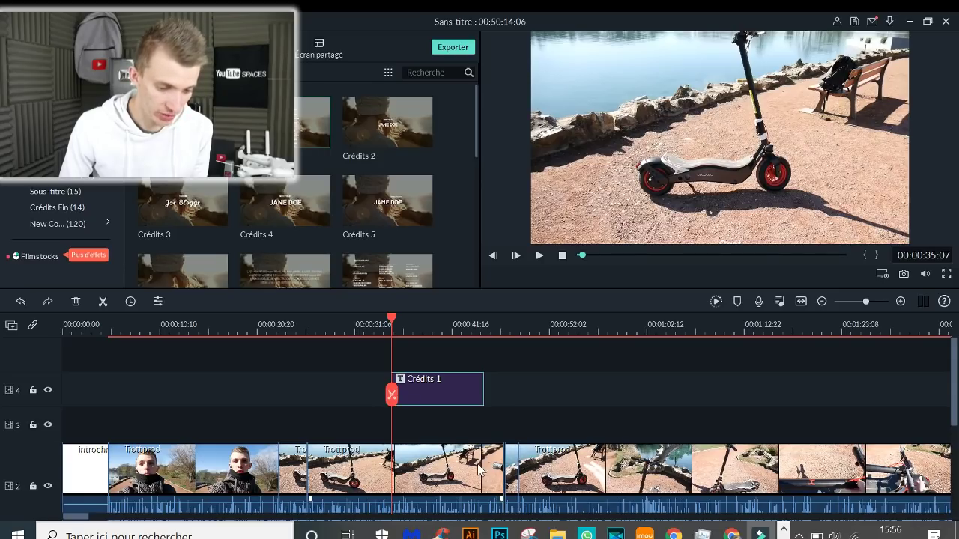
{"action": "key", "text": "space"}
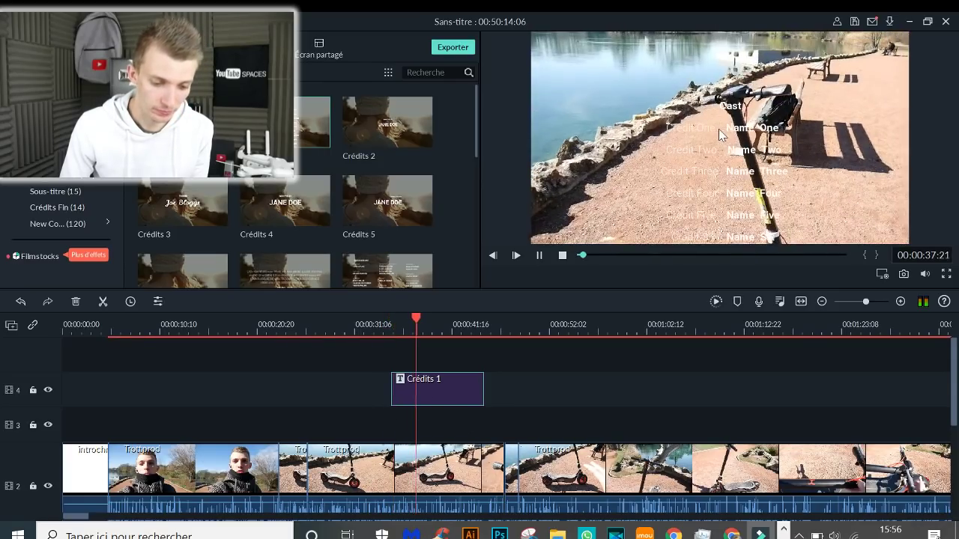
{"action": "key", "text": "space"}
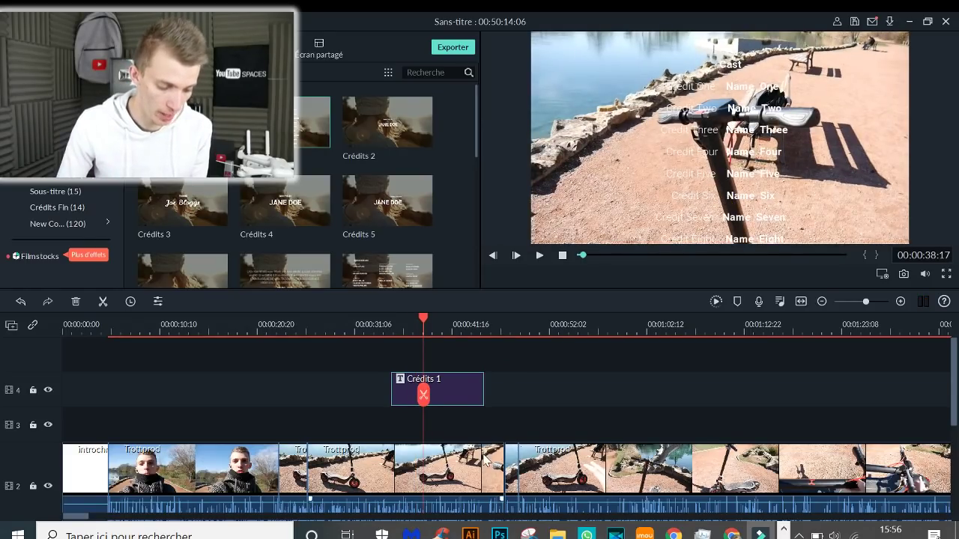
- Open the Crédits 1 title for editing, look over its text style presets, font, size and transform settings, and close the editor
{"action": "double_click", "coordinate": [464, 385]}
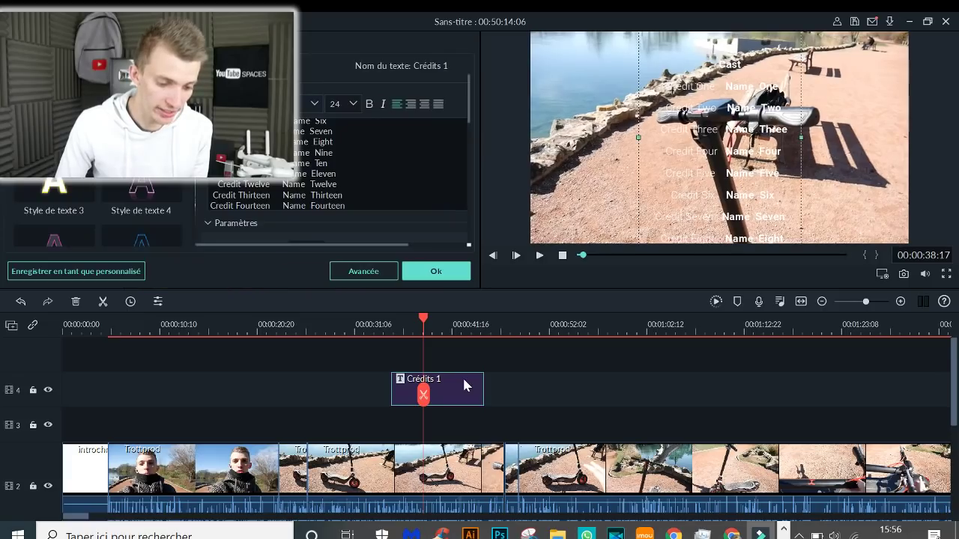
{"action": "double_click", "coordinate": [323, 153]}
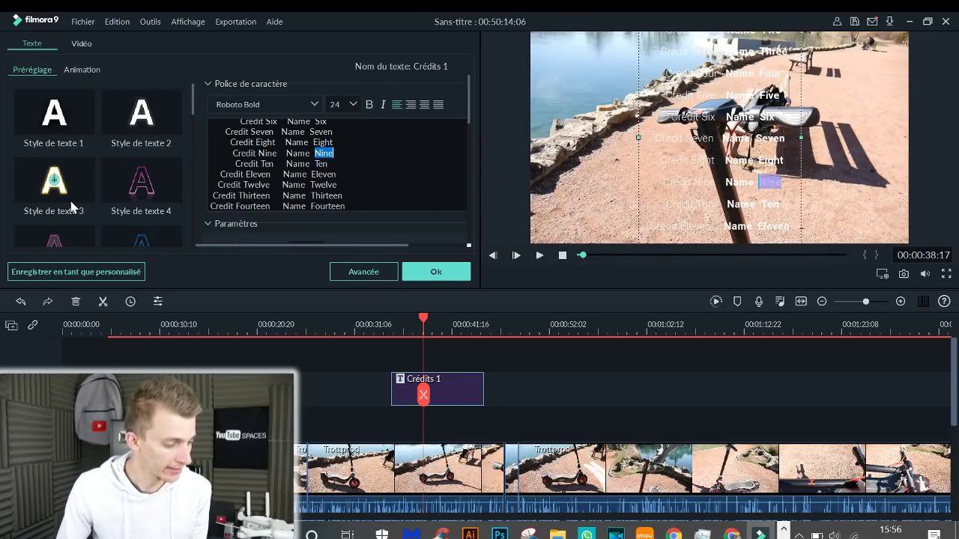
{"action": "scroll", "coordinate": [71, 206], "scroll_direction": "down", "scroll_amount": 5}
{"action": "scroll", "coordinate": [71, 206], "scroll_direction": "down", "scroll_amount": 3}
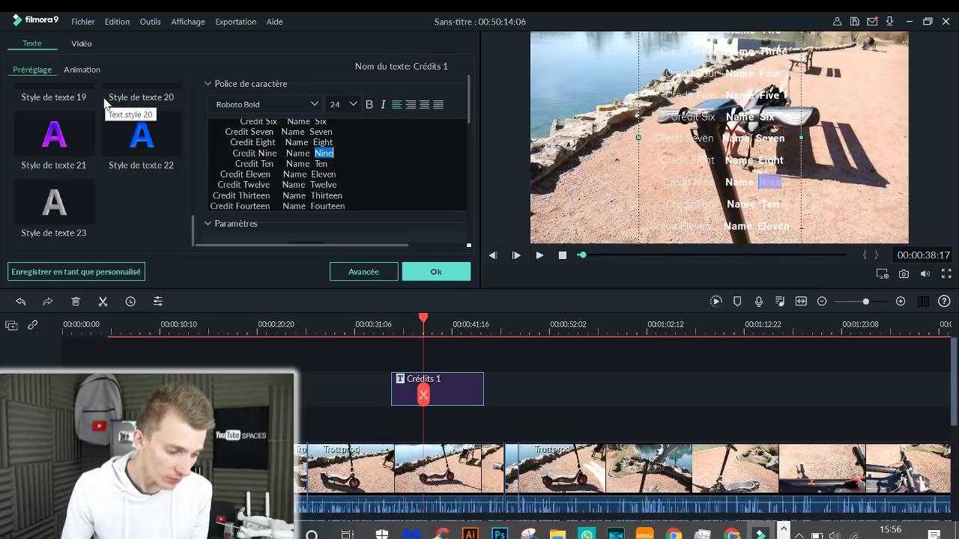
{"action": "left_click", "coordinate": [353, 104]}
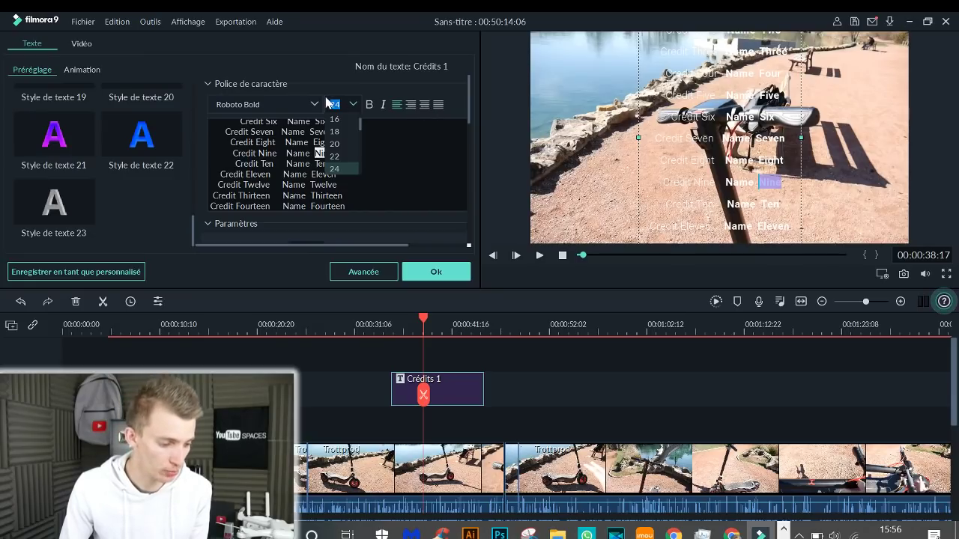
{"action": "left_click", "coordinate": [264, 105]}
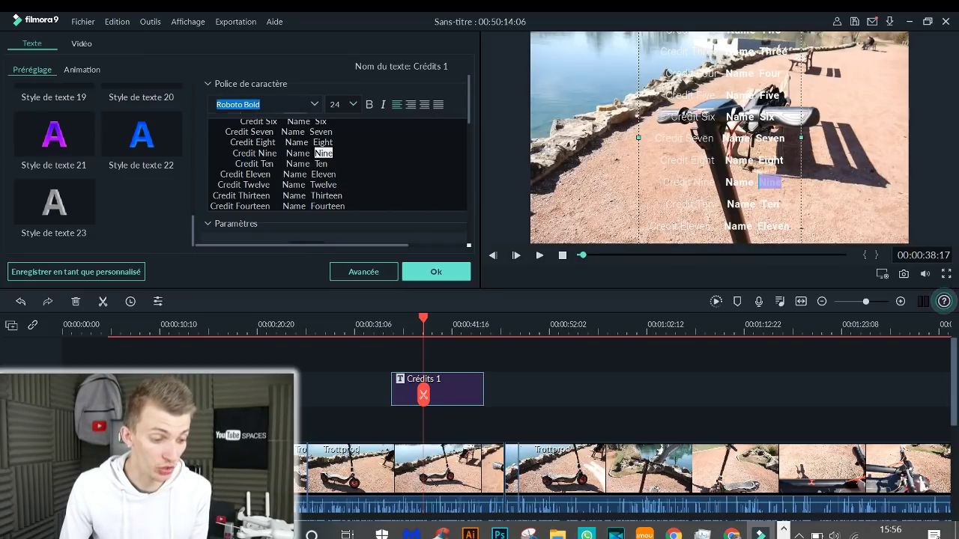
{"action": "left_click", "coordinate": [238, 233]}
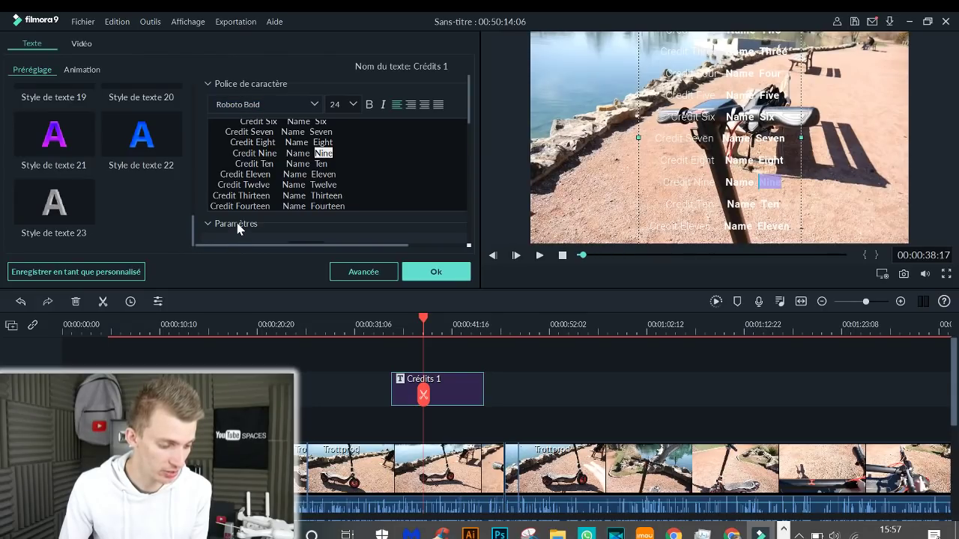
{"action": "scroll", "coordinate": [337, 165], "scroll_direction": "down", "scroll_amount": 3}
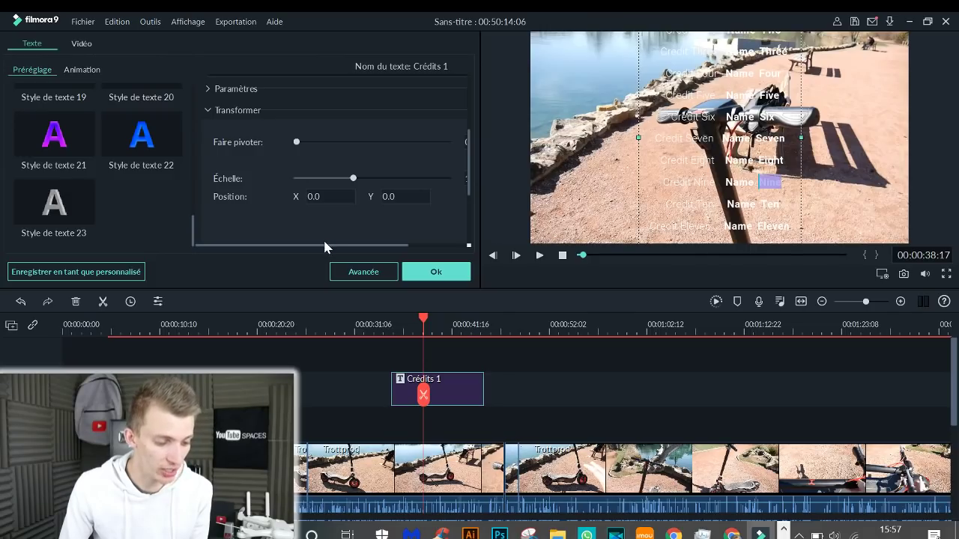
{"action": "left_click", "coordinate": [433, 271]}
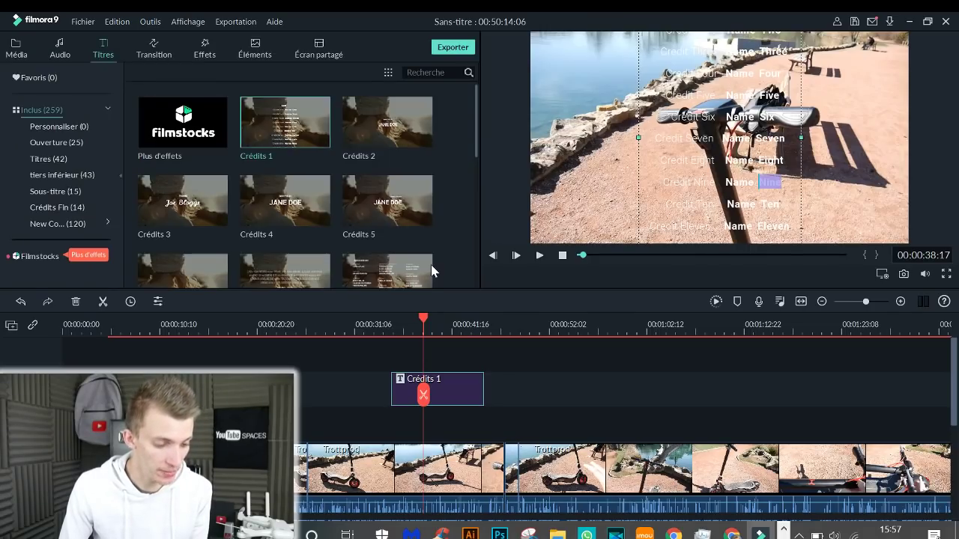
- Add the Crédits 5 title to video track 4 at about 1 minute 2 seconds and play it back
{"action": "mouse_move", "coordinate": [394, 209]}
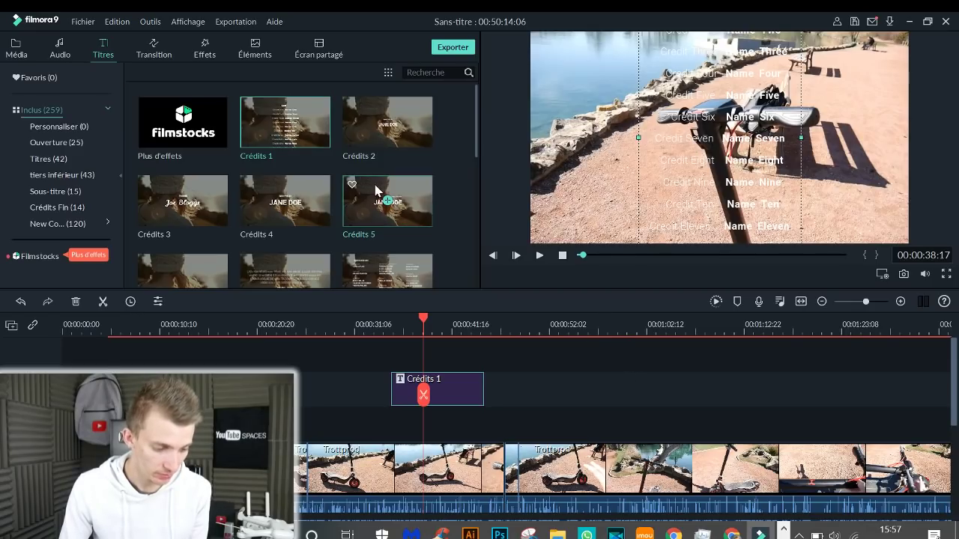
{"action": "left_click_drag", "start_coordinate": [387, 201], "coordinate": [643, 384]}
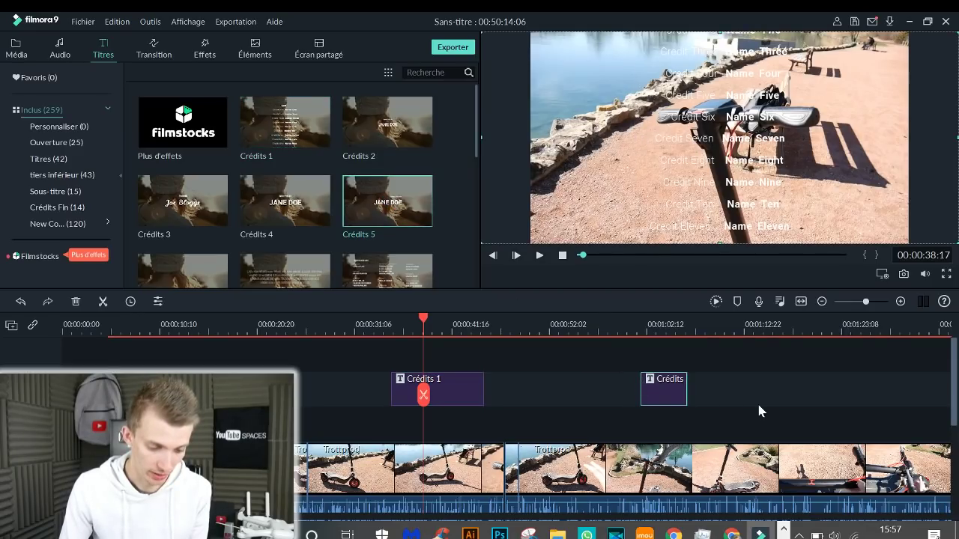
{"action": "left_click", "coordinate": [635, 322]}
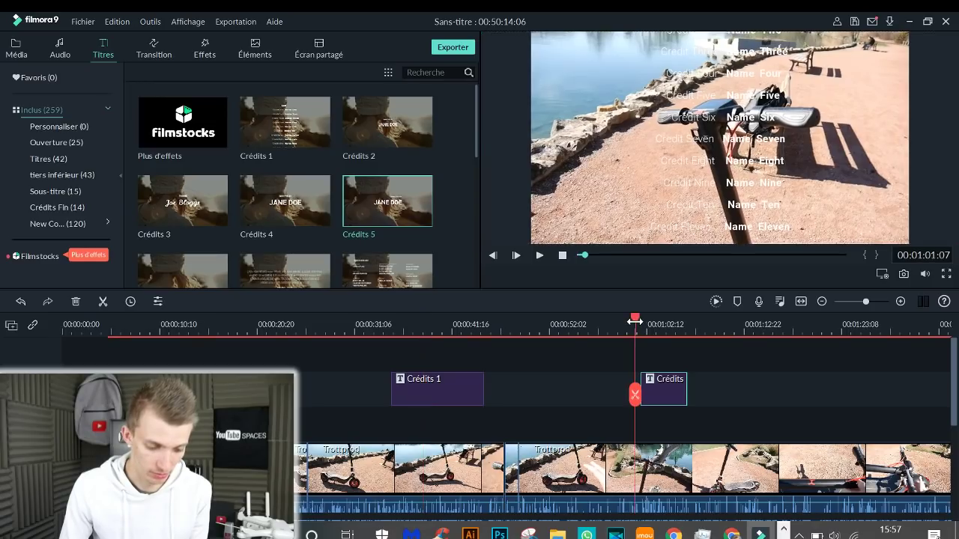
{"action": "key", "text": "space"}
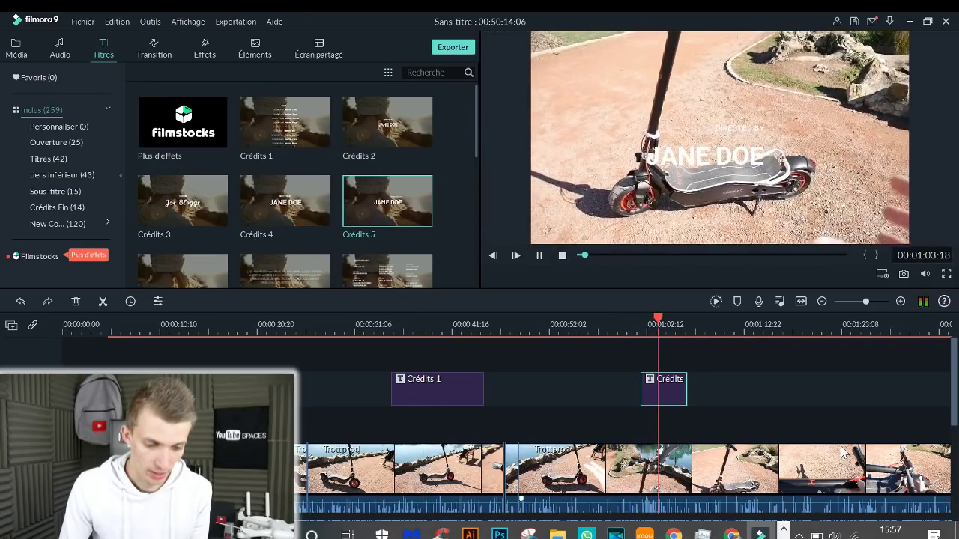
{"action": "key", "text": "space"}
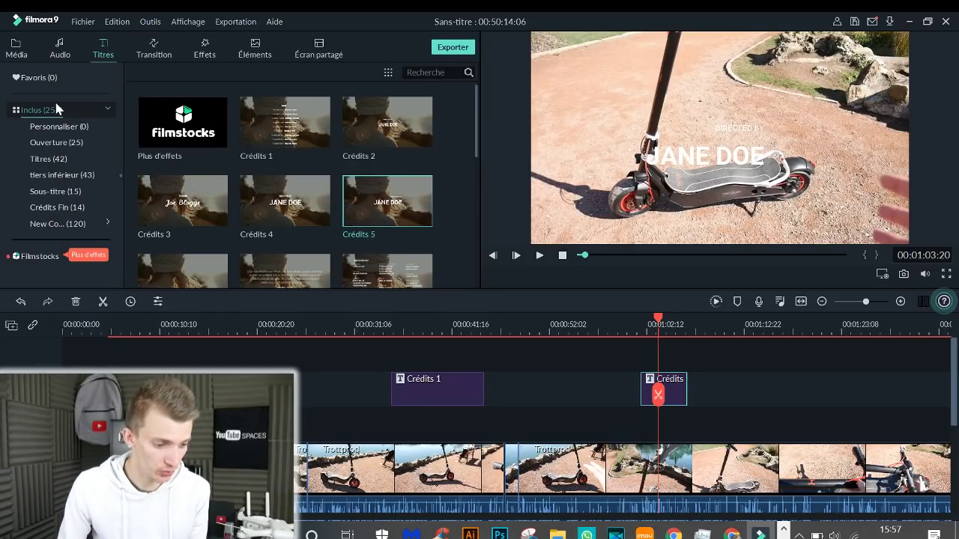
- Open the included transitions library and look over the tracks on the timeline
{"action": "left_click", "coordinate": [155, 51]}
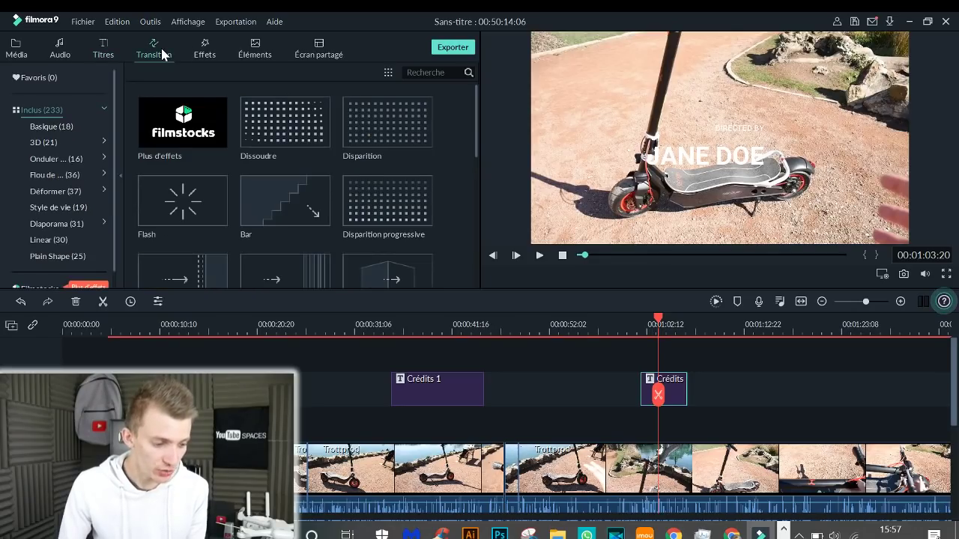
{"action": "scroll", "coordinate": [626, 420], "scroll_direction": "down", "scroll_amount": 3}
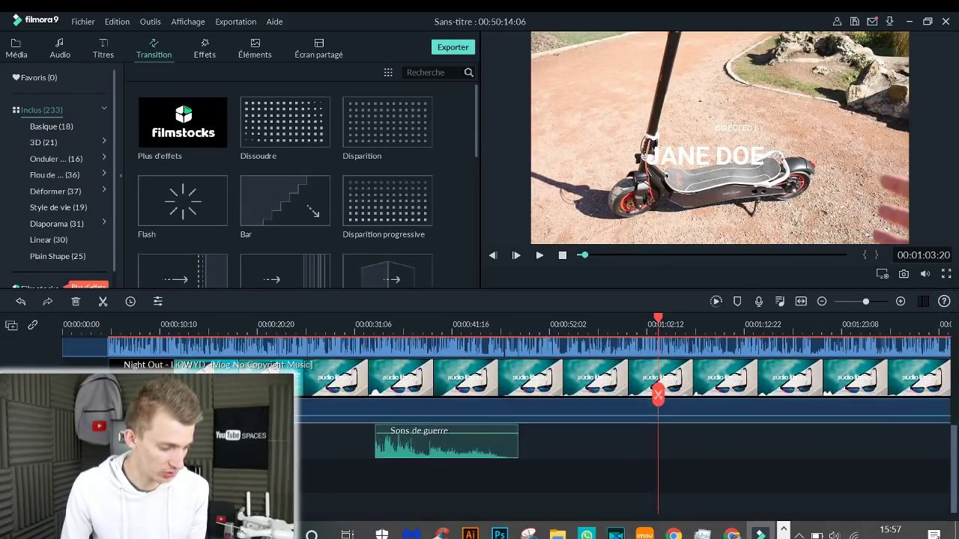
{"action": "scroll", "coordinate": [626, 419], "scroll_direction": "up", "scroll_amount": 3}
{"action": "scroll", "coordinate": [626, 420], "scroll_direction": "down", "scroll_amount": 3}
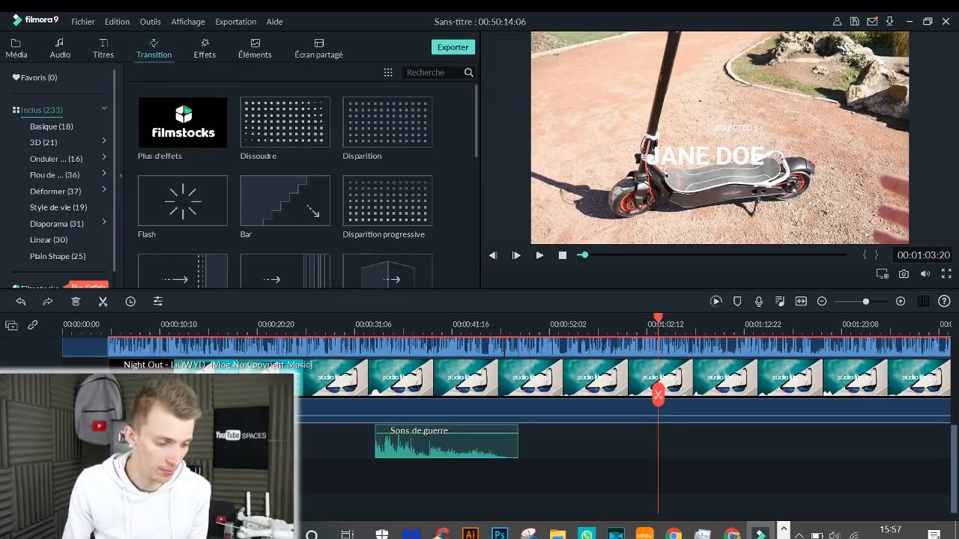
{"action": "scroll", "coordinate": [622, 427], "scroll_direction": "up", "scroll_amount": 5}
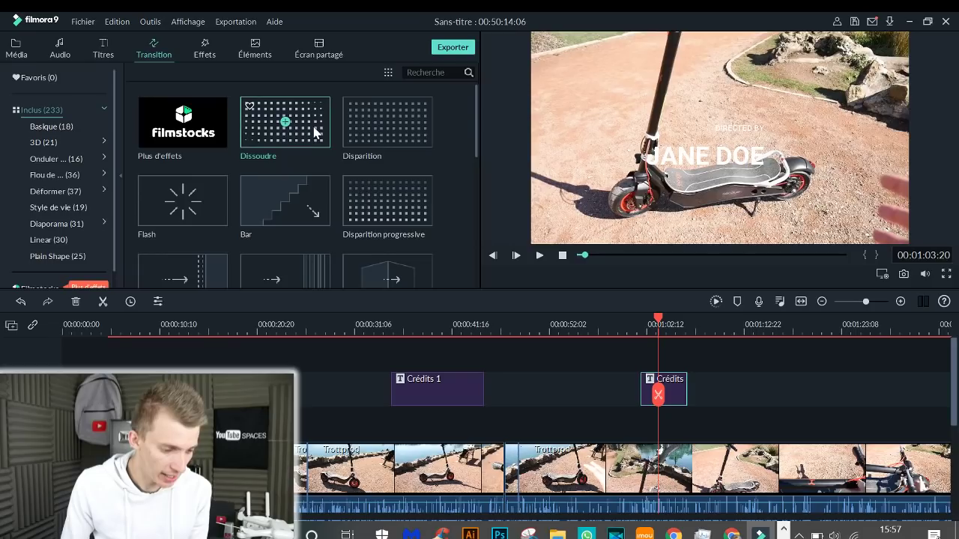
- Add the Dissoudre transition at the video track 2 cut at about 26 seconds and play it back
{"action": "left_click_drag", "start_coordinate": [315, 130], "coordinate": [308, 475]}
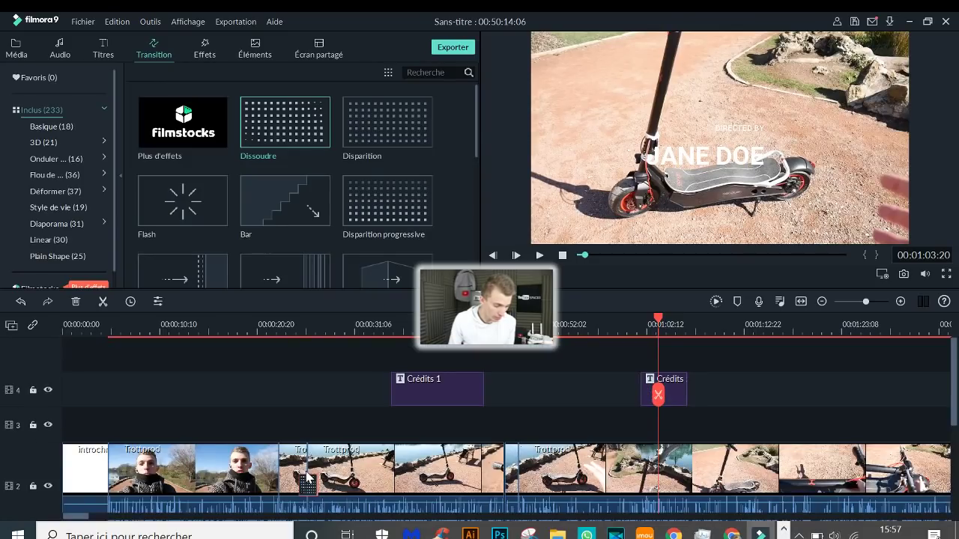
{"action": "scroll", "coordinate": [306, 477], "scroll_direction": "down", "scroll_amount": 2}
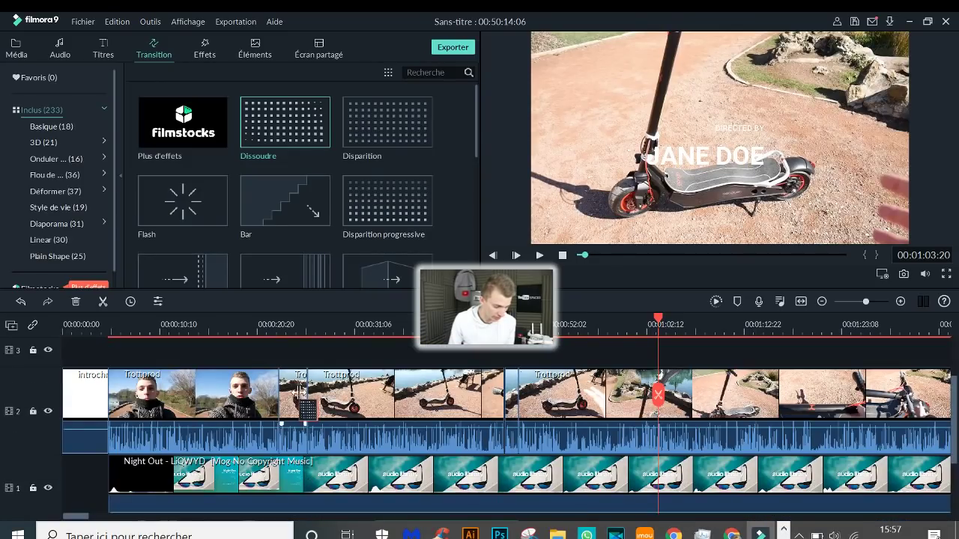
{"action": "left_click", "coordinate": [294, 328]}
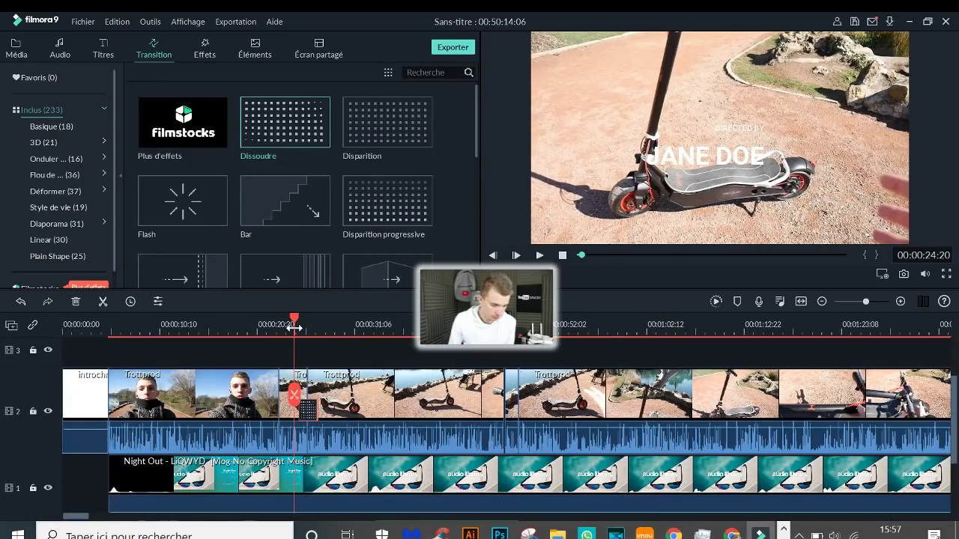
{"action": "key", "text": "space"}
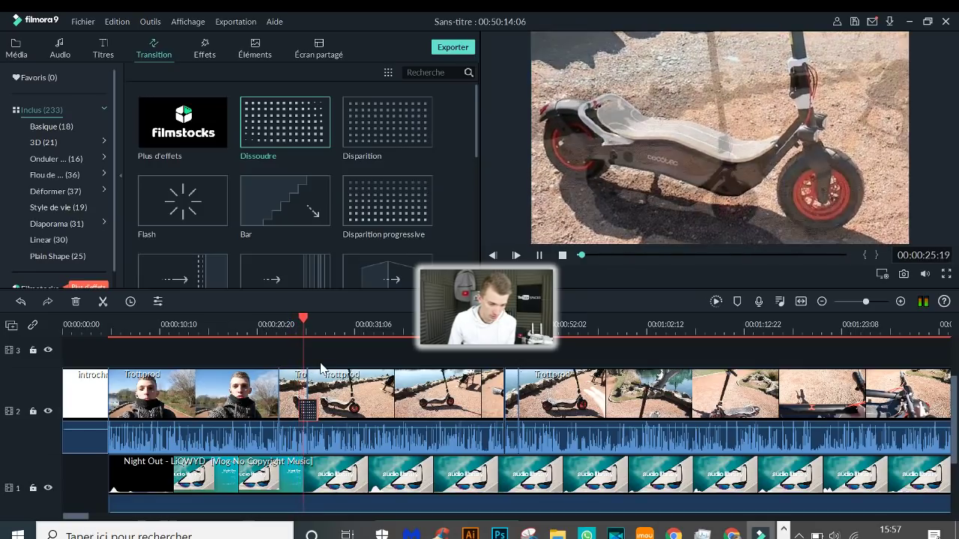
{"action": "key", "text": "space"}
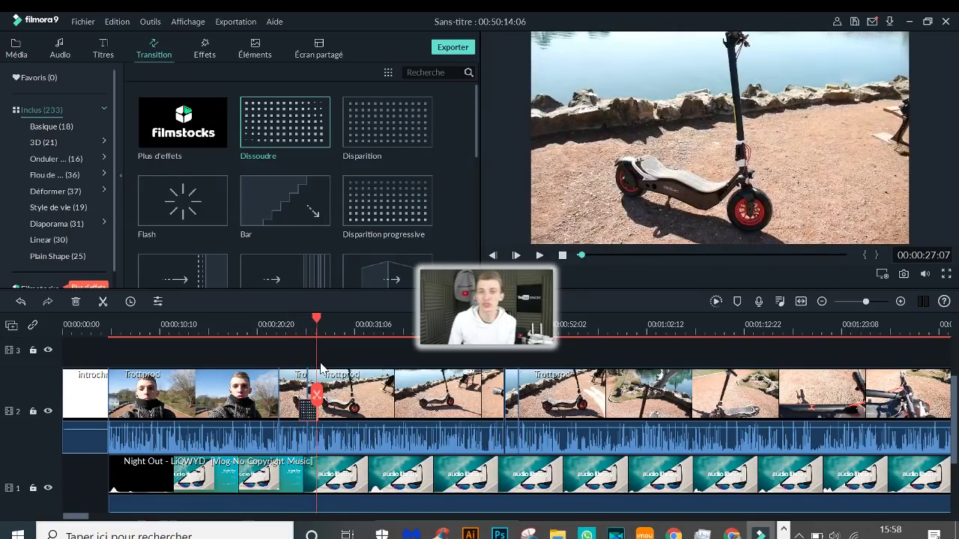
- Replace the transition at the 26-second cut with the Bar transition and play it back
{"action": "mouse_move", "coordinate": [257, 122]}
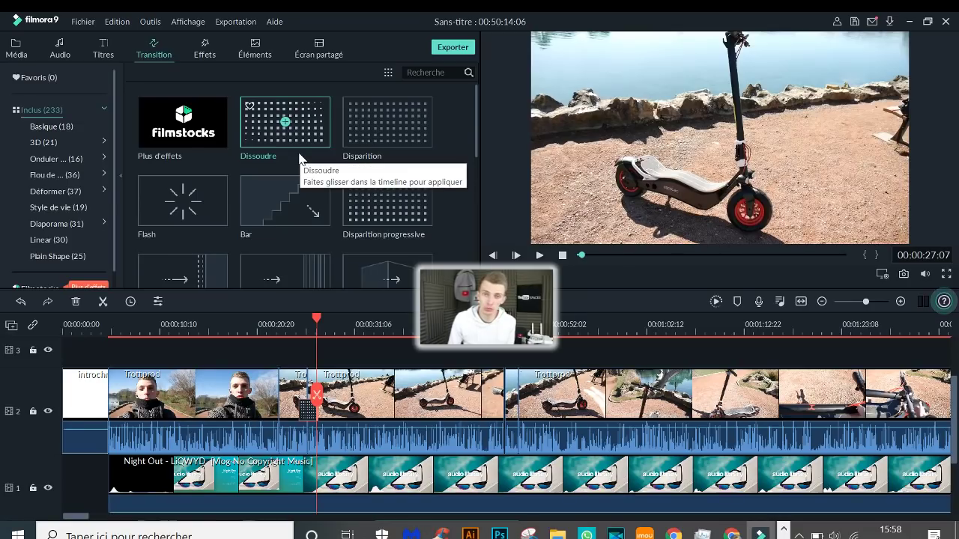
{"action": "left_click_drag", "start_coordinate": [427, 139], "coordinate": [177, 468]}
{"action": "left_click", "coordinate": [299, 202]}
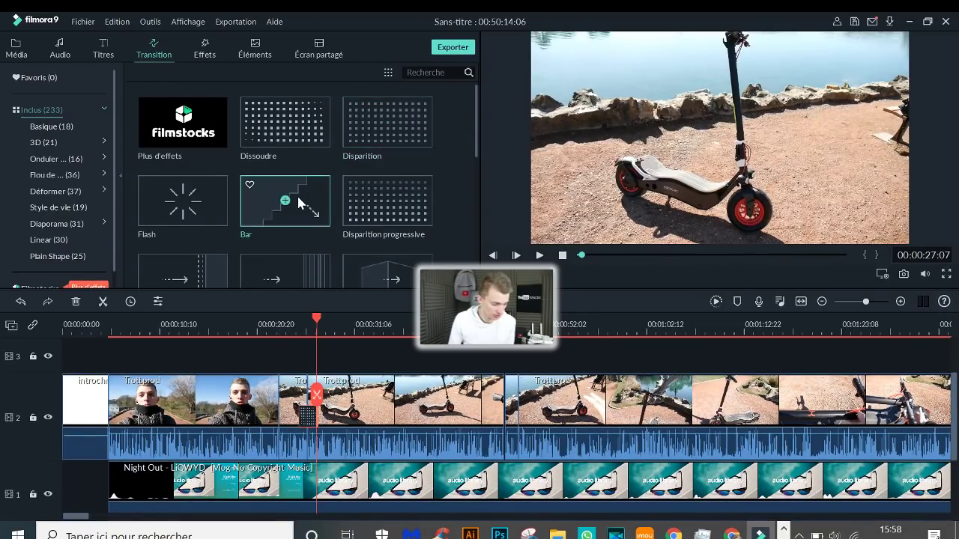
{"action": "left_click_drag", "start_coordinate": [286, 428], "coordinate": [299, 428]}
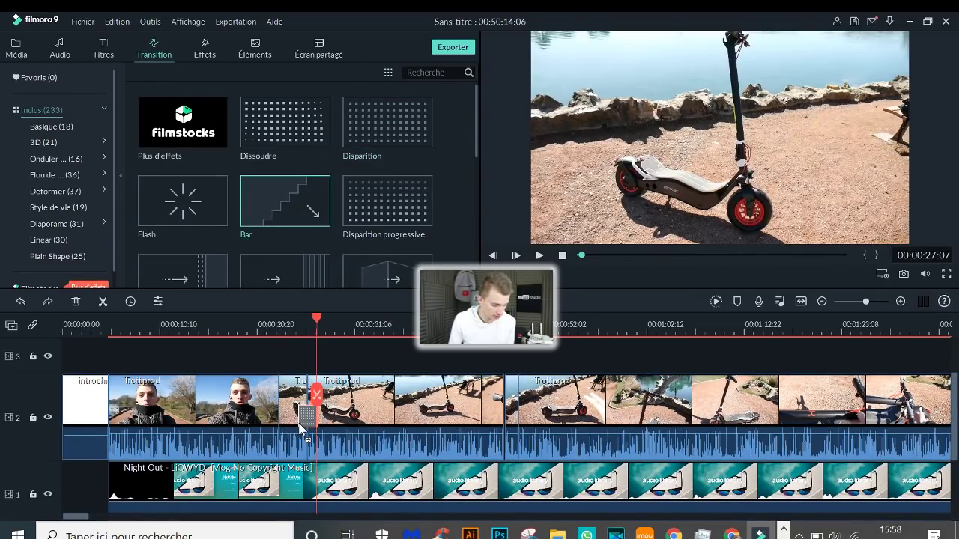
{"action": "left_click", "coordinate": [299, 320]}
{"action": "key", "text": "space"}
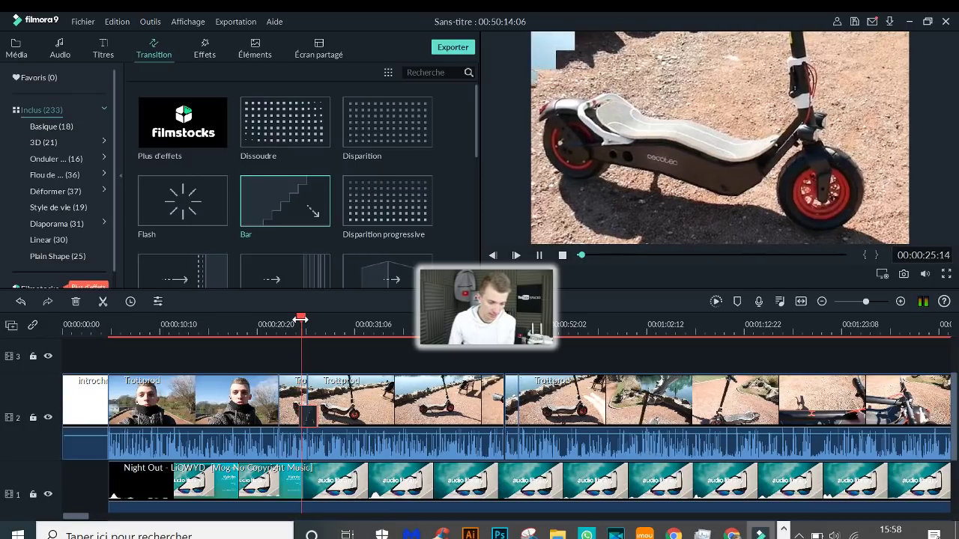
{"action": "key", "text": "space"}
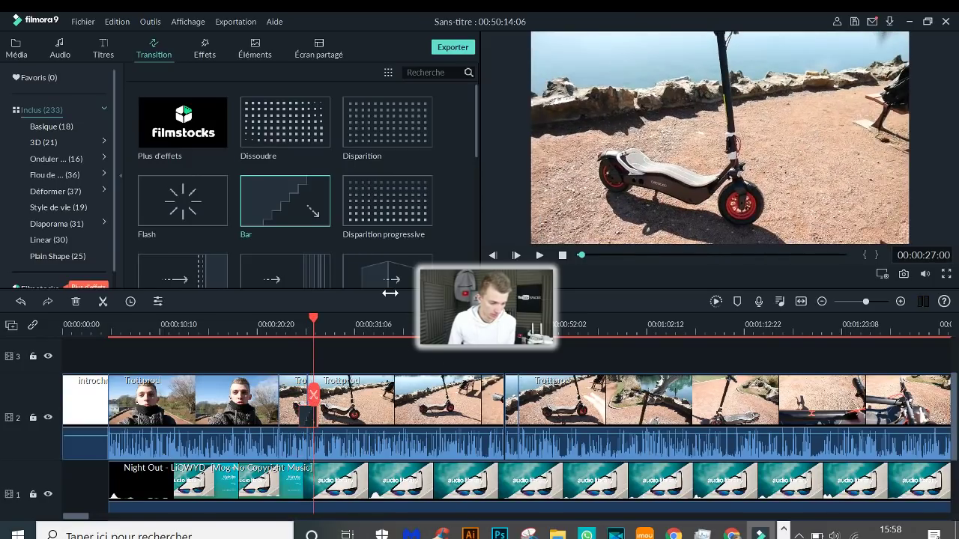
- Replace the transition at the 26-second cut with the Focus Entrant transition and play it back
{"action": "scroll", "coordinate": [379, 180], "scroll_direction": "down", "scroll_amount": 6}
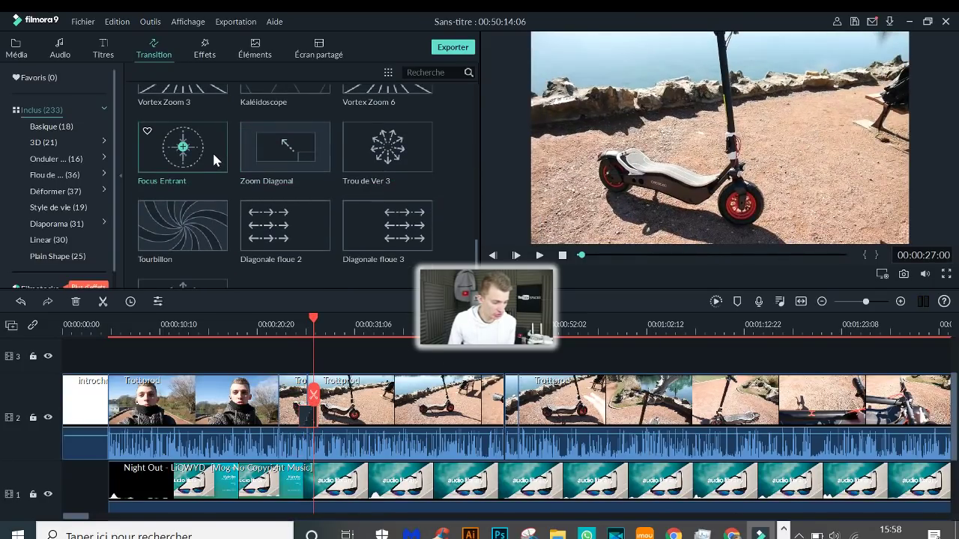
{"action": "left_click_drag", "start_coordinate": [203, 151], "coordinate": [262, 372]}
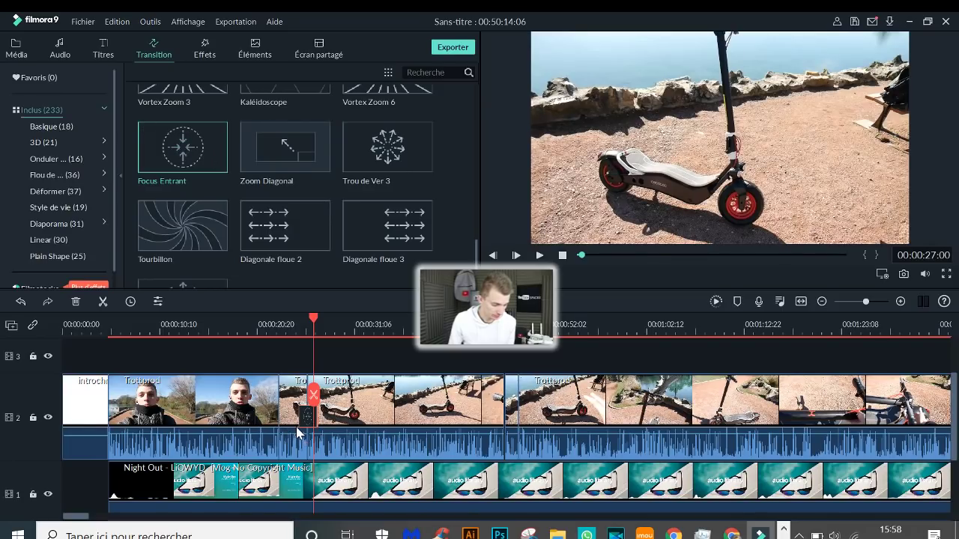
{"action": "left_click", "coordinate": [294, 323]}
{"action": "key", "text": "space"}
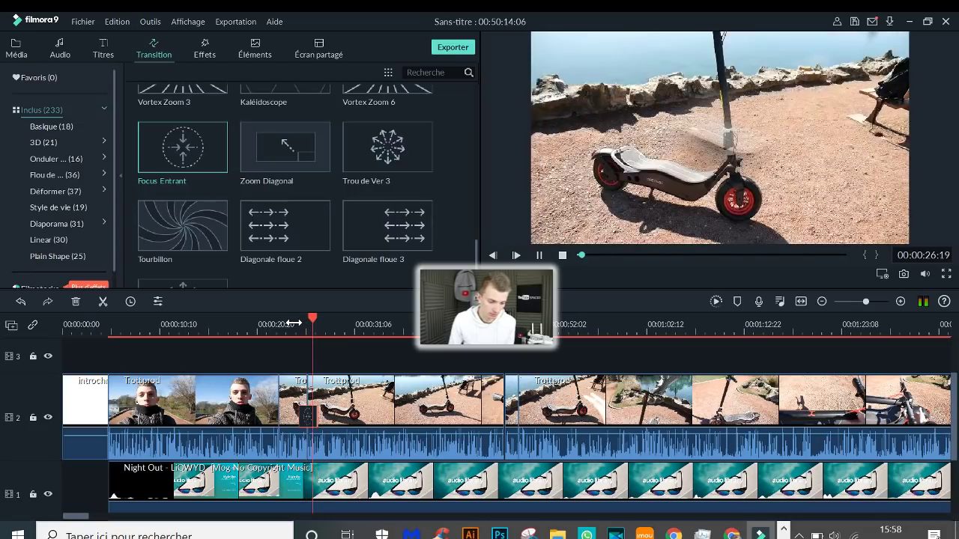
{"action": "key", "text": "space"}
- Play back the video track 2 footage around the cut from about 46 seconds
{"action": "scroll", "coordinate": [302, 266], "scroll_direction": "up", "scroll_amount": 5}
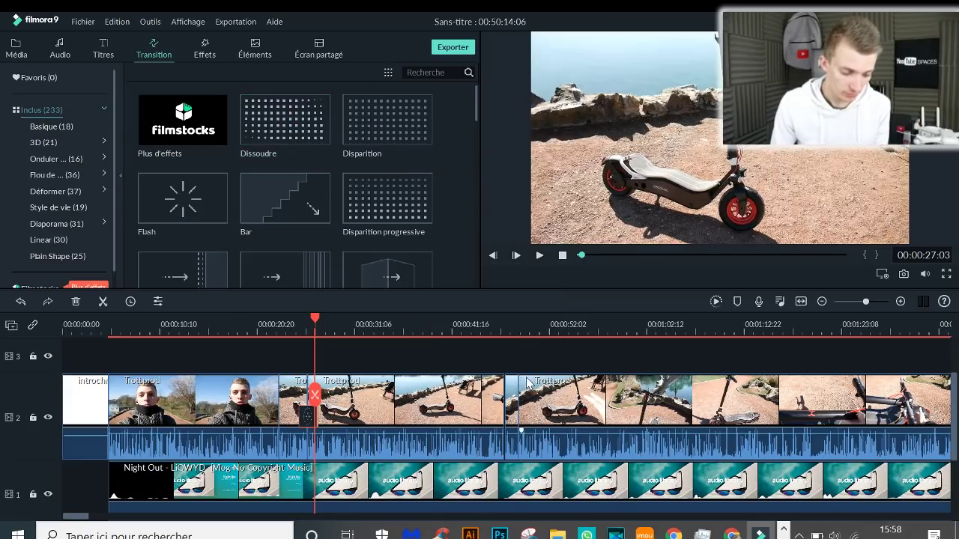
{"action": "left_click", "coordinate": [495, 328]}
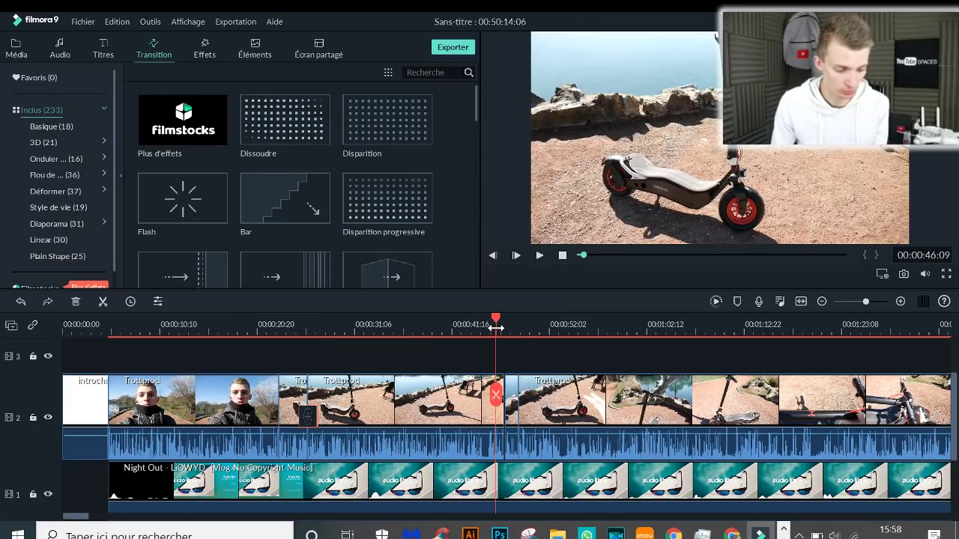
{"action": "key", "text": "space"}
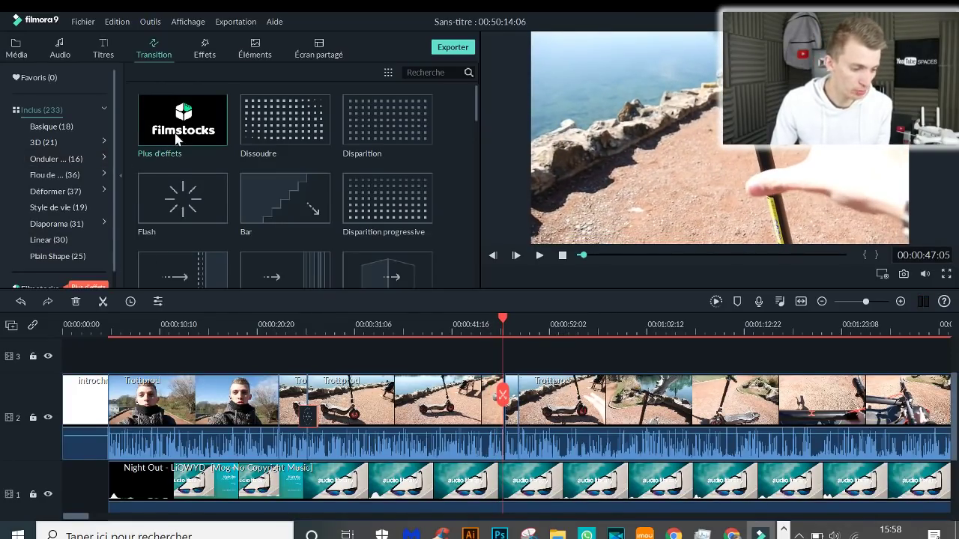
- Add the 007 Series effect from the effects library to track 3 at about 14 seconds and play it back
{"action": "left_click", "coordinate": [209, 45]}
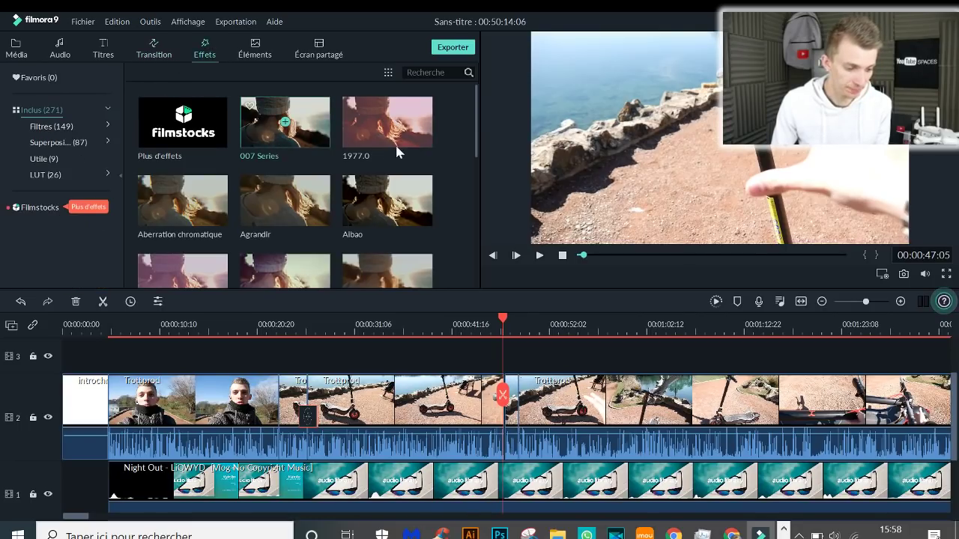
{"action": "scroll", "coordinate": [634, 436], "scroll_direction": "down", "scroll_amount": 3}
{"action": "scroll", "coordinate": [634, 436], "scroll_direction": "up", "scroll_amount": 5}
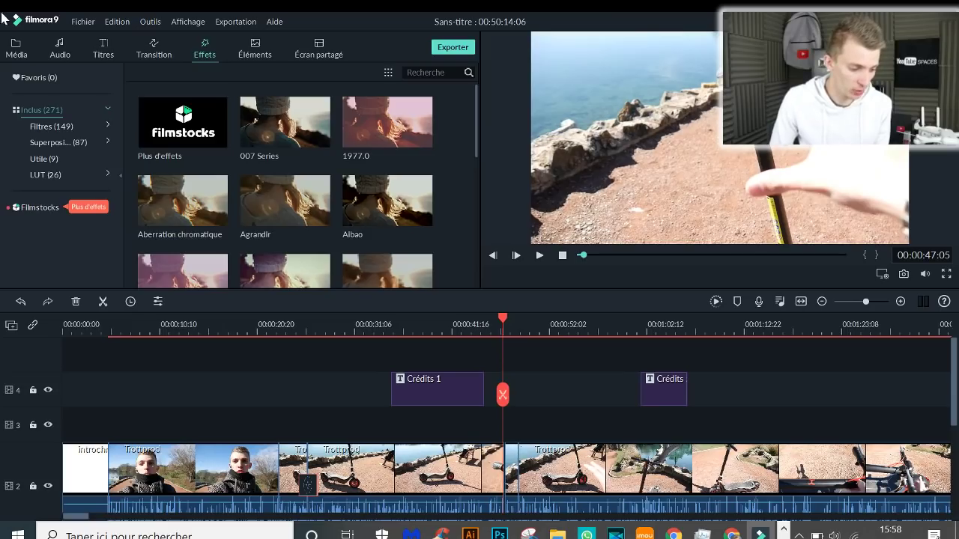
{"action": "left_click_drag", "start_coordinate": [256, 128], "coordinate": [202, 436]}
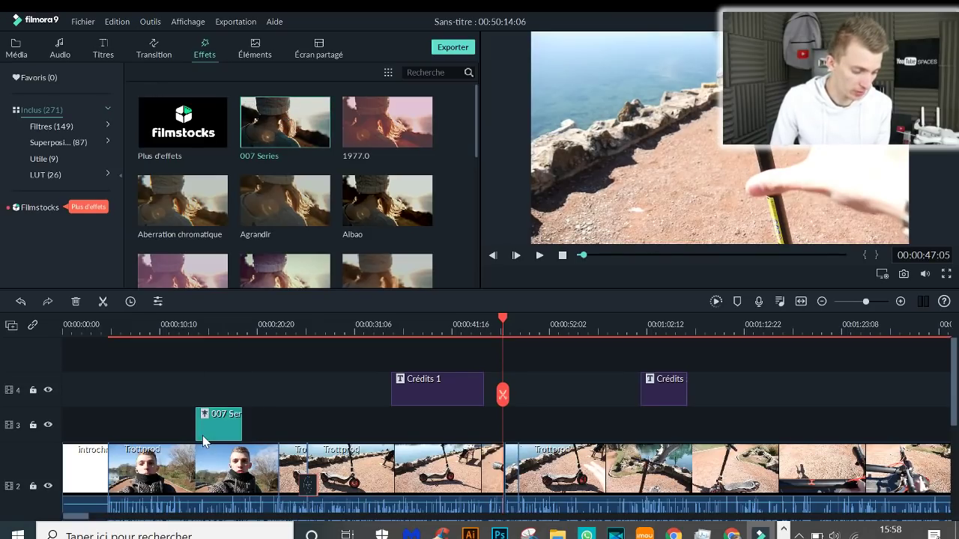
{"action": "left_click", "coordinate": [198, 334]}
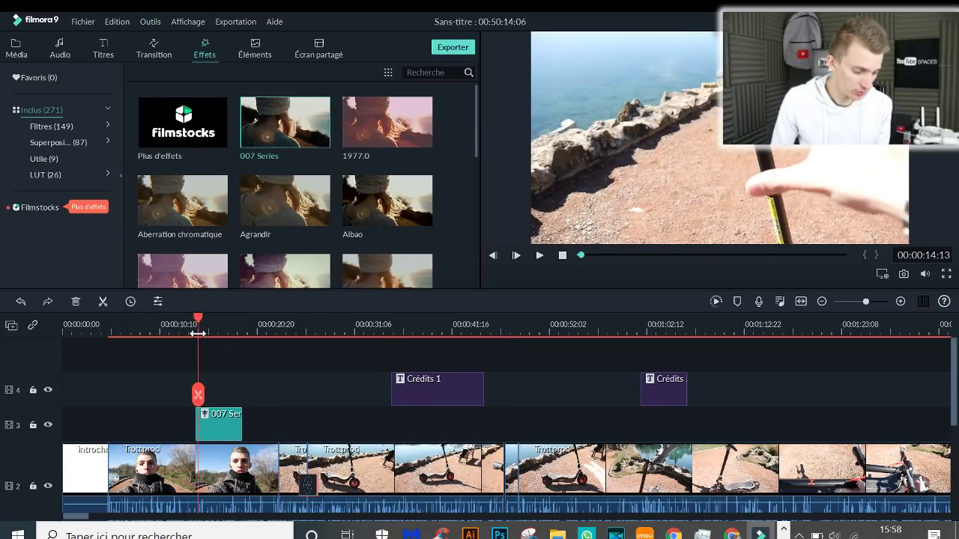
{"action": "key", "text": "space"}
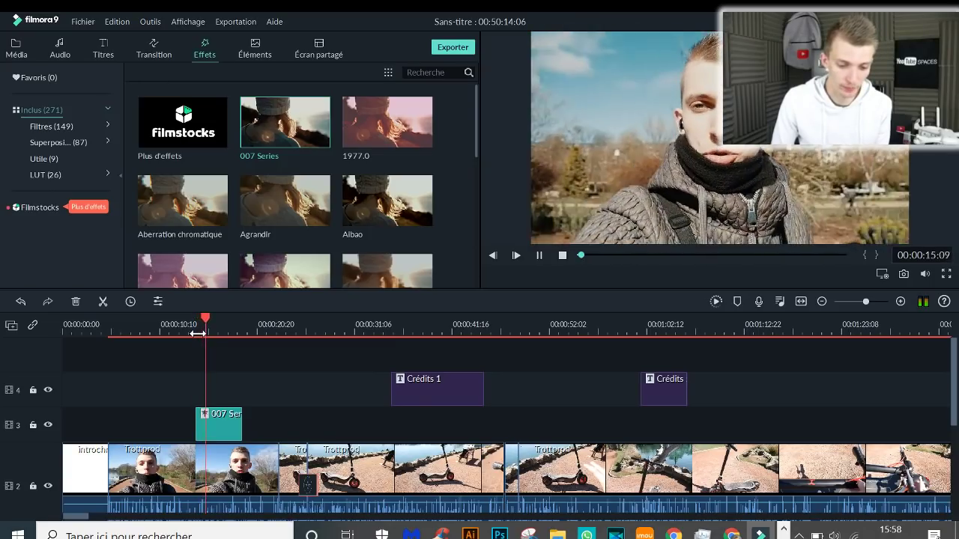
{"action": "key", "text": "space"}
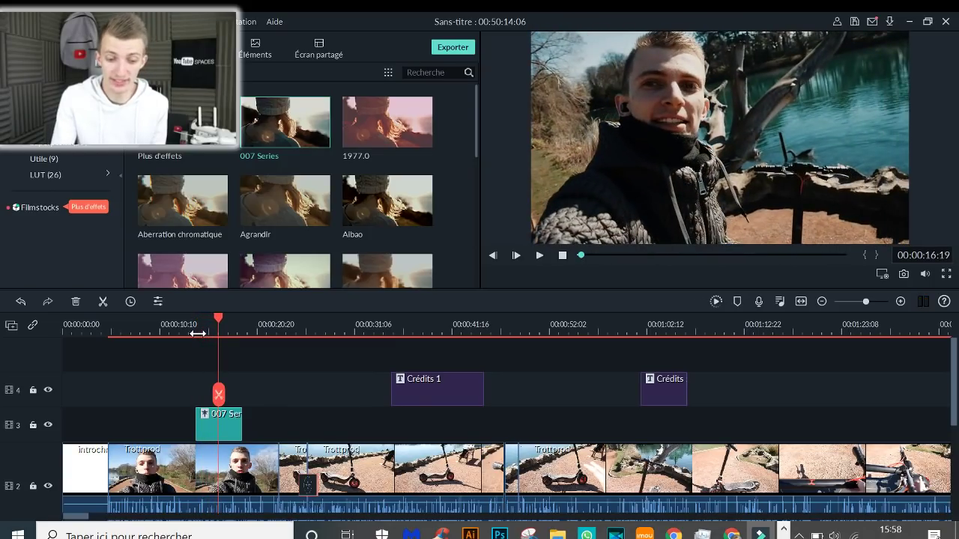
{"action": "key", "text": "space"}
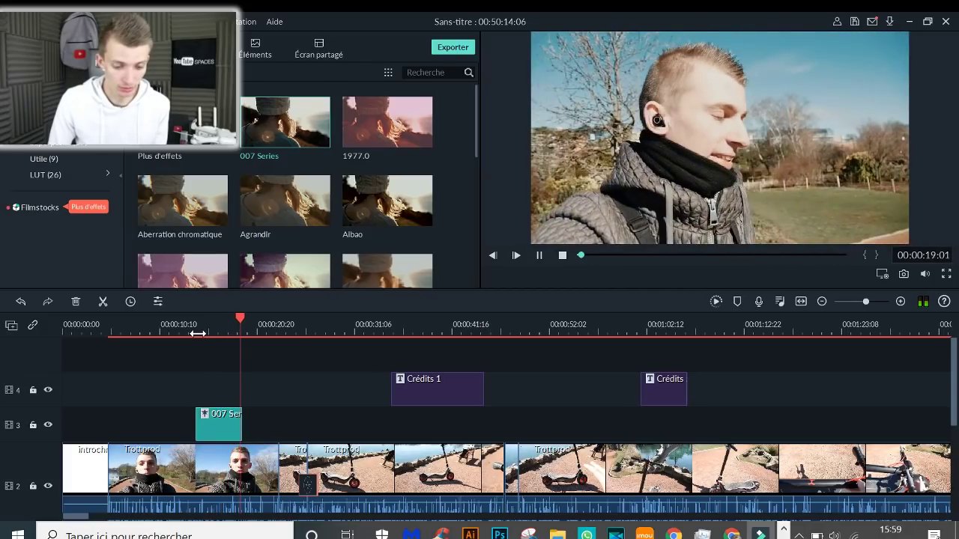
{"action": "key", "text": "space"}
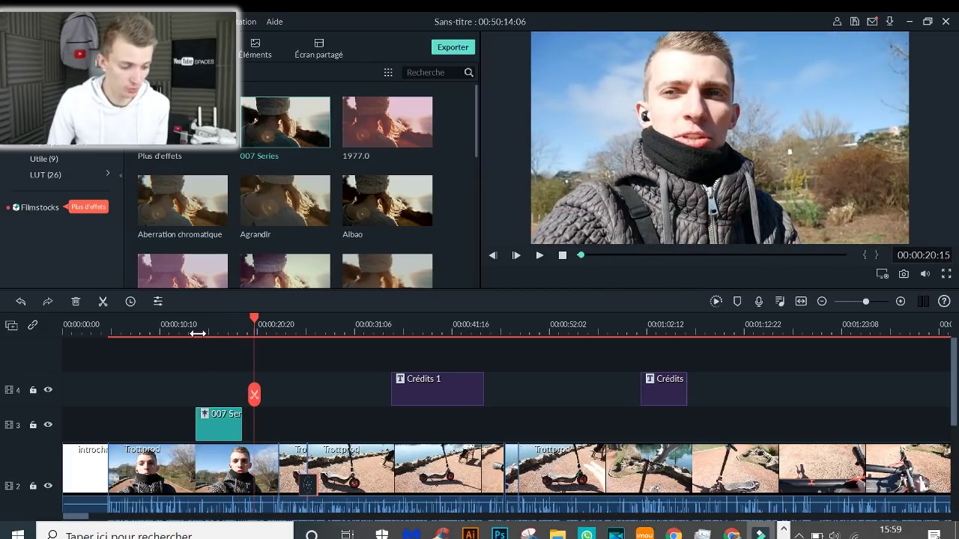
- Add the 1977.0 effect to track 4 at about 1 minute 17 seconds and play it back
{"action": "left_click_drag", "start_coordinate": [386, 157], "coordinate": [792, 398]}
{"action": "left_click", "coordinate": [785, 318]}
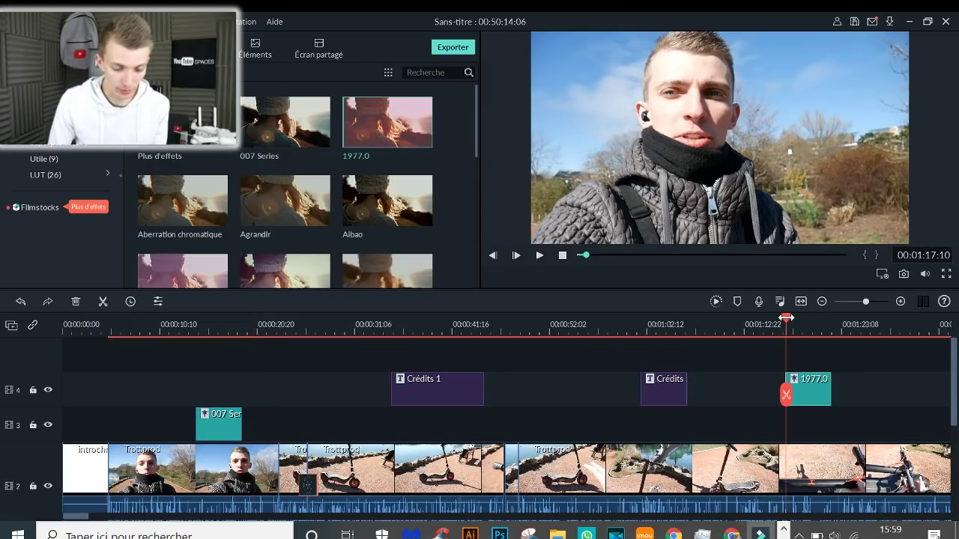
{"action": "key", "text": "space"}
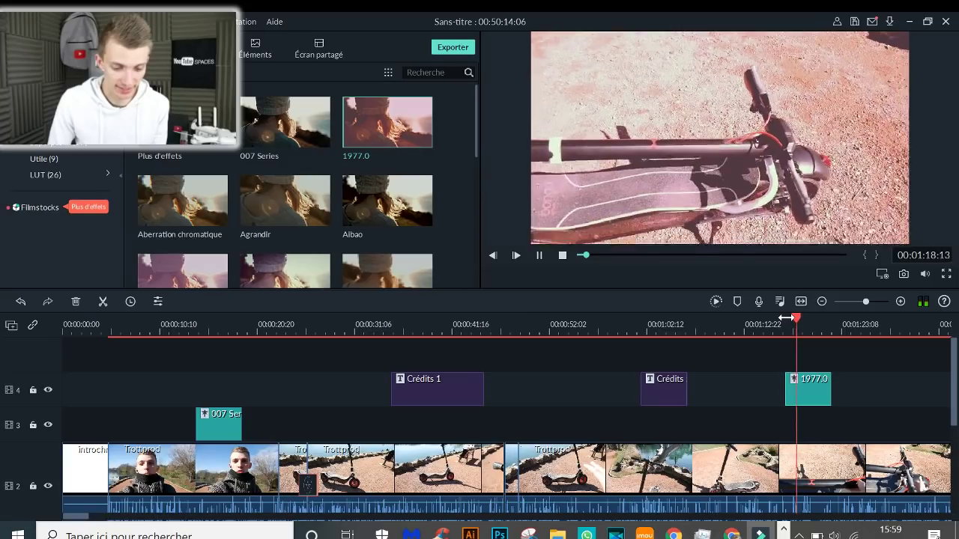
{"action": "key", "text": "space"}
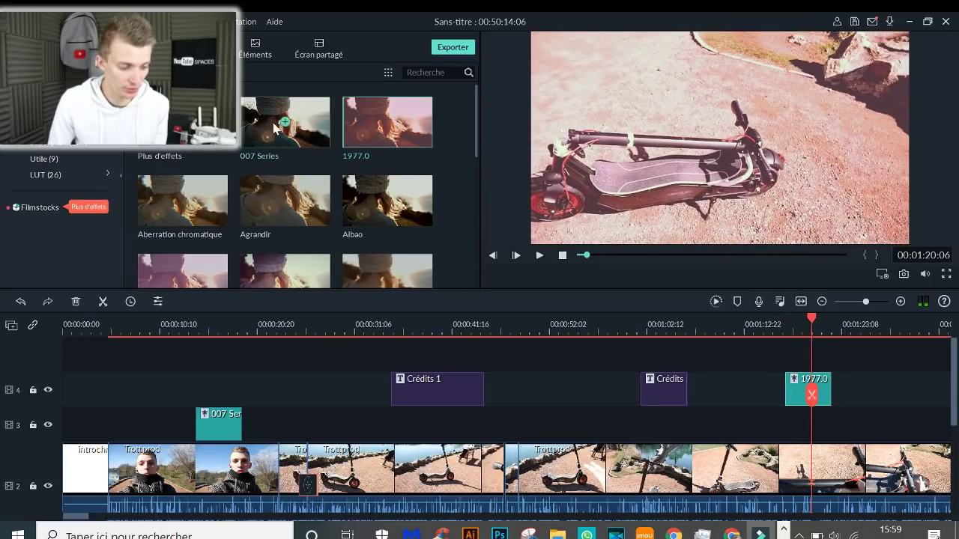
- Add the Aberration chromatique effect to track 4 at about 1 minute 10 seconds and play it back
{"action": "left_click_drag", "start_coordinate": [164, 220], "coordinate": [717, 384]}
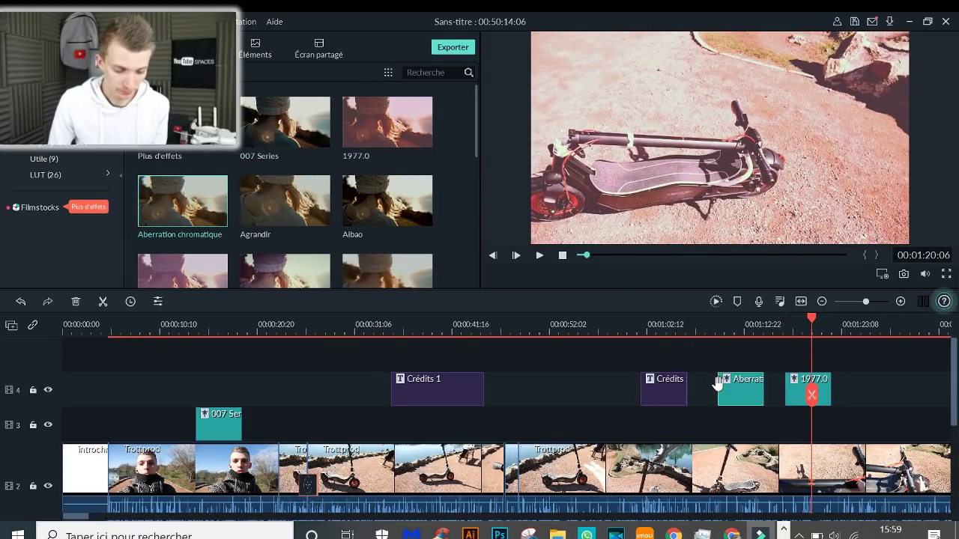
{"action": "left_click", "coordinate": [721, 331]}
{"action": "key", "text": "space"}
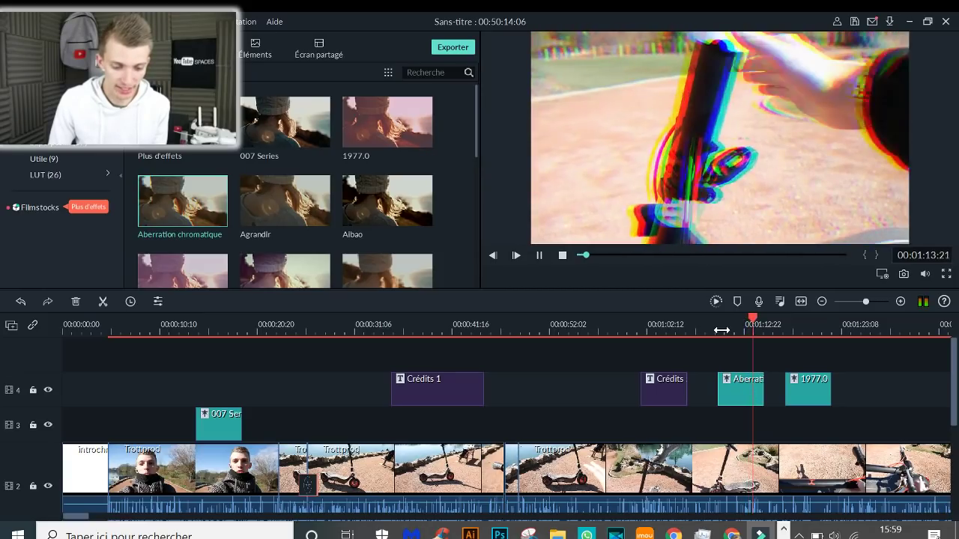
{"action": "key", "text": "space"}
{"action": "scroll", "coordinate": [277, 171], "scroll_direction": "down", "scroll_amount": 3}
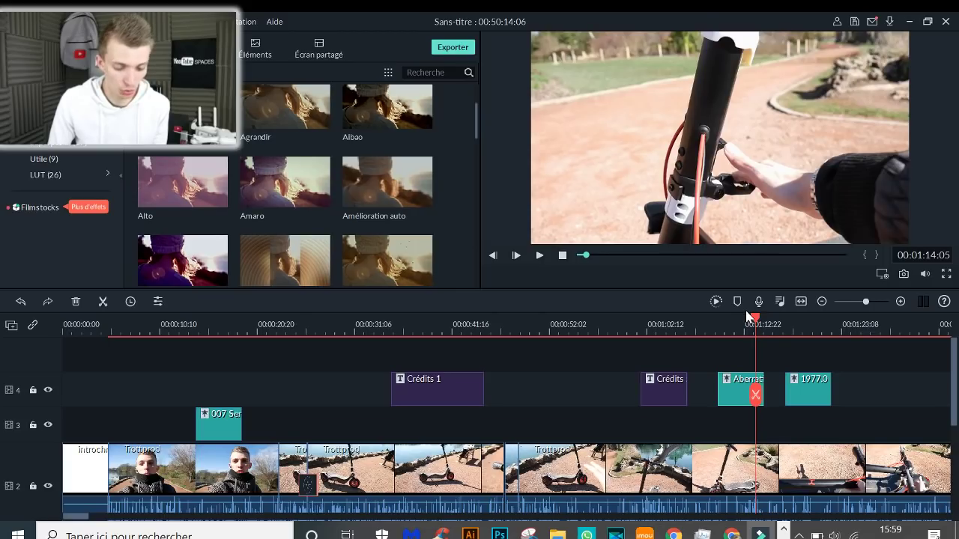
- Play back the Élément Tuto Blanc 5 arrow on track 4 from about 26 seconds
{"action": "left_click", "coordinate": [714, 327]}
{"action": "key", "text": "space"}
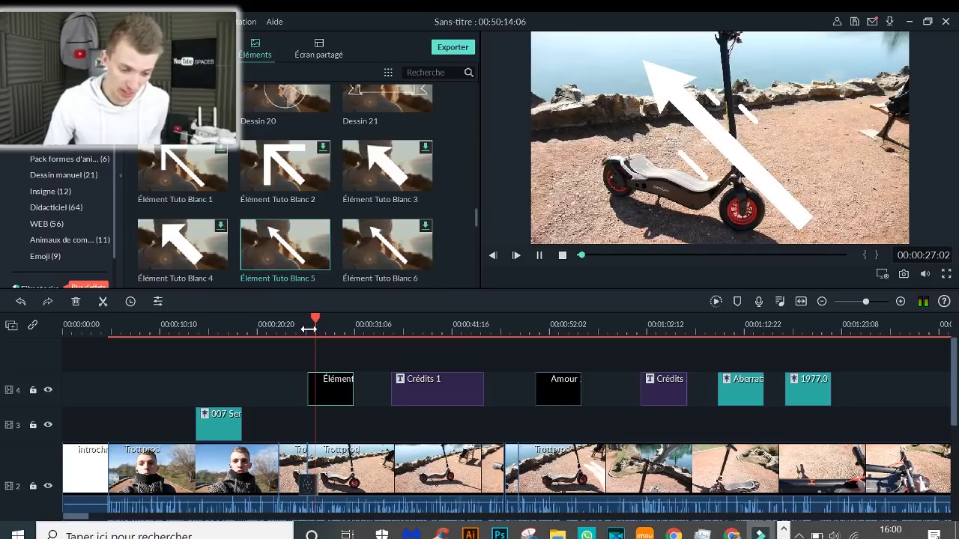
{"action": "key", "text": "space"}
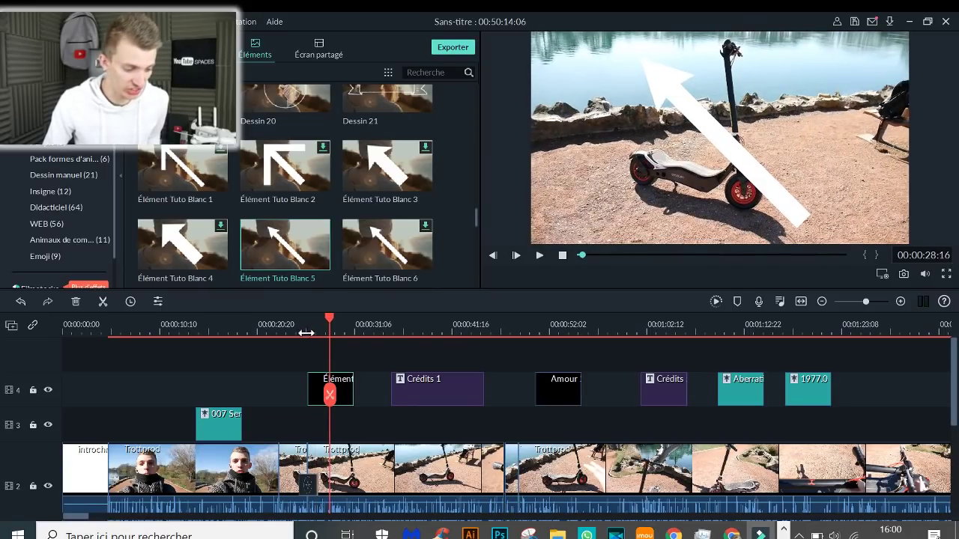
- Shrink the white arrow element on track 4 to a small size in the upper-left area of the video frame
{"action": "double_click", "coordinate": [327, 381]}
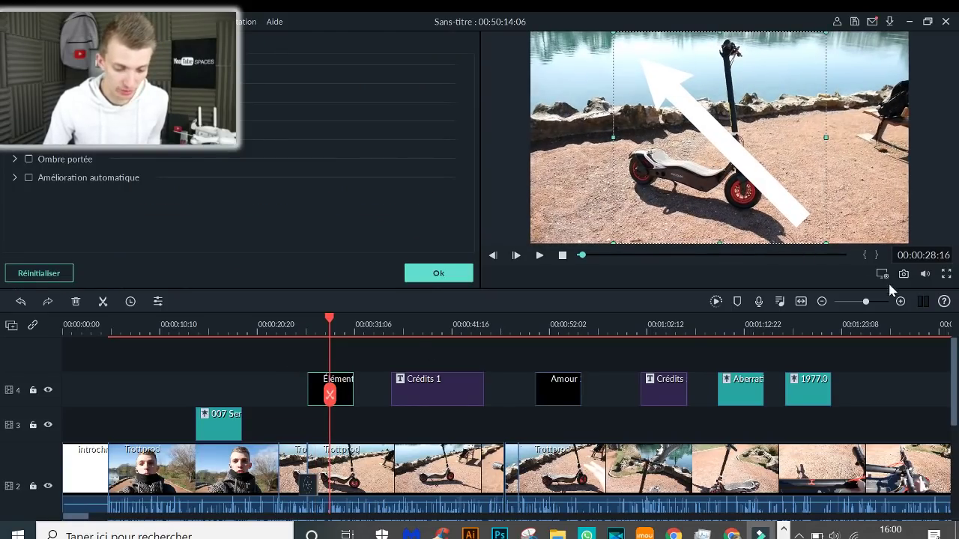
{"action": "left_click_drag", "start_coordinate": [824, 244], "coordinate": [592, 71]}
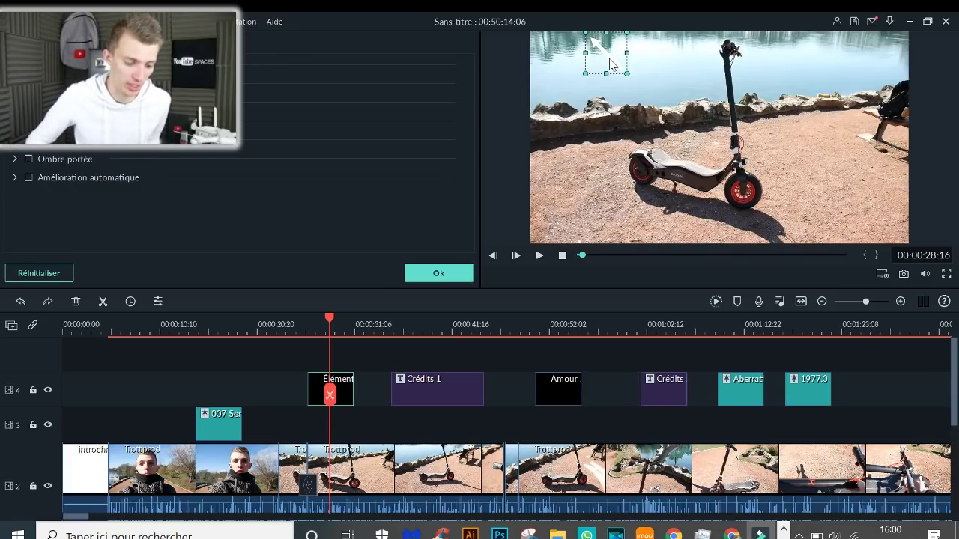
{"action": "left_click", "coordinate": [438, 273]}
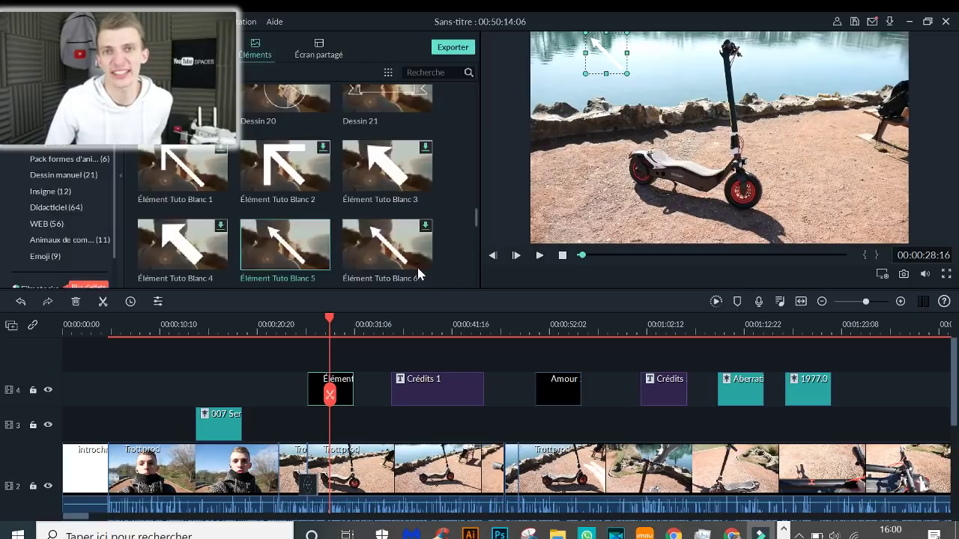
- Look through the elements library, including the arrow, emoji, web icon and Voyage elements
{"action": "scroll", "coordinate": [193, 197], "scroll_direction": "down", "scroll_amount": 15}
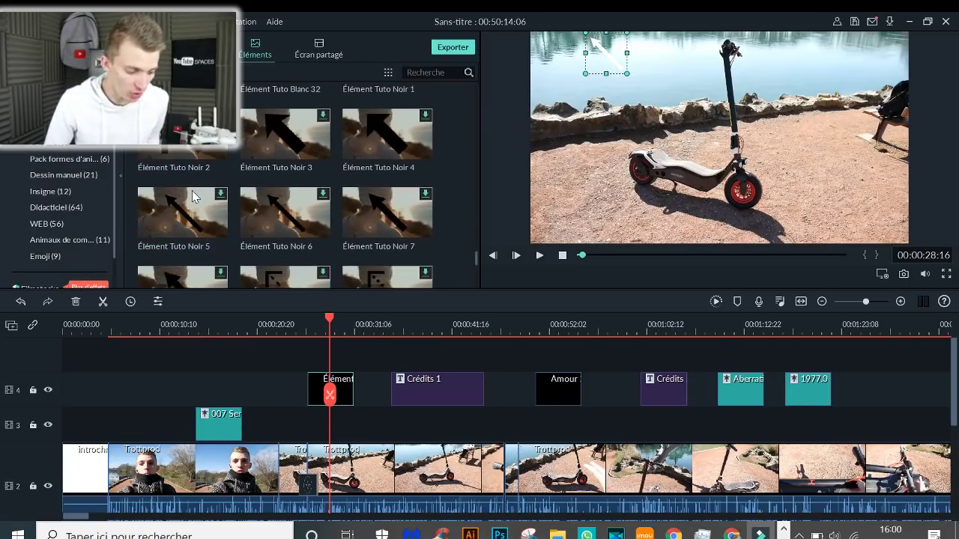
{"action": "scroll", "coordinate": [193, 196], "scroll_direction": "down", "scroll_amount": 10}
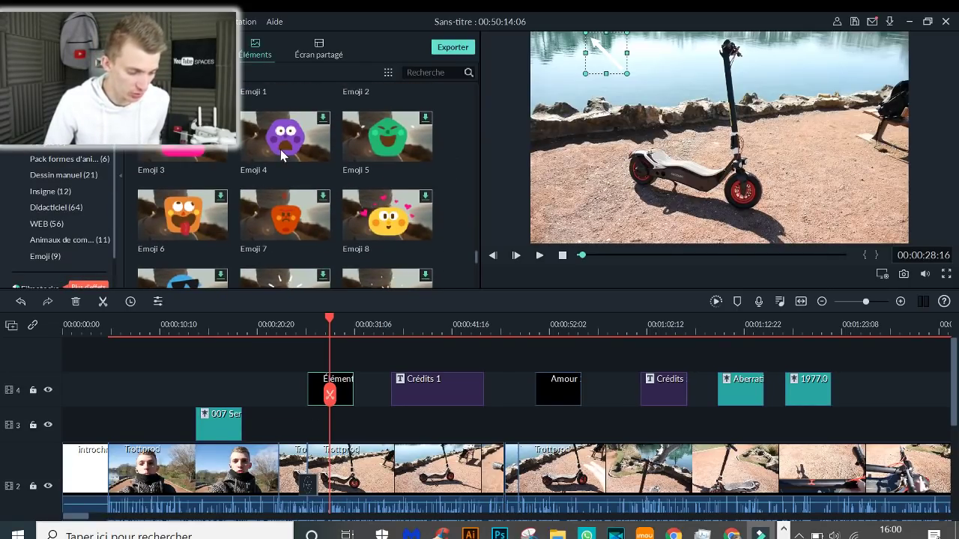
{"action": "scroll", "coordinate": [222, 186], "scroll_direction": "down", "scroll_amount": 10}
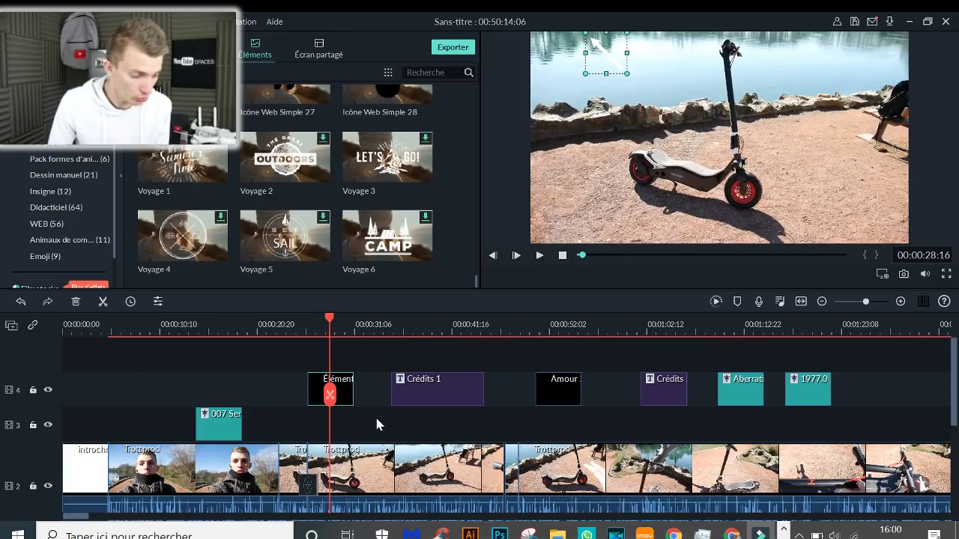
{"action": "scroll", "coordinate": [347, 156], "scroll_direction": "down", "scroll_amount": 6}
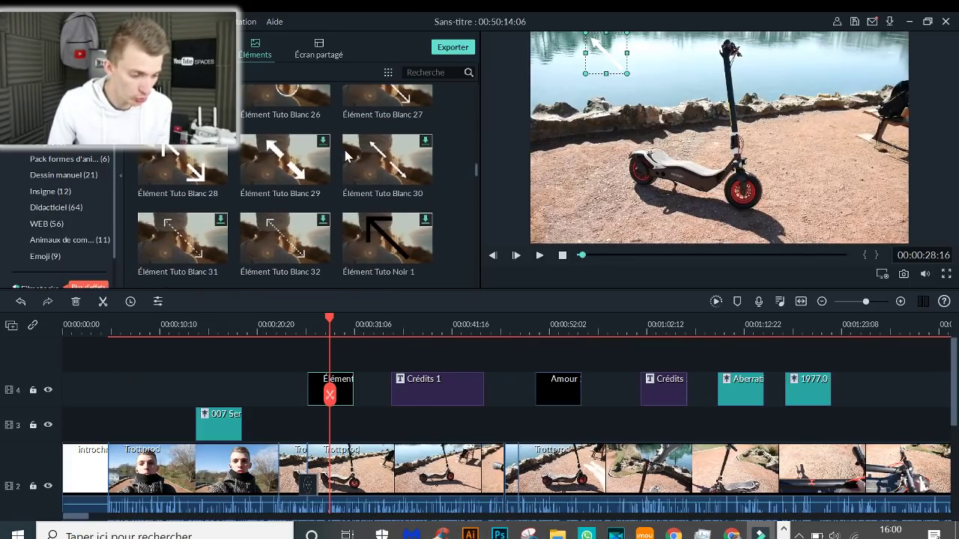
{"action": "scroll", "coordinate": [345, 146], "scroll_direction": "up", "scroll_amount": 15}
- Preview the split-screen layout with two side-by-side panels and look over the other included layouts
{"action": "left_click", "coordinate": [309, 58]}
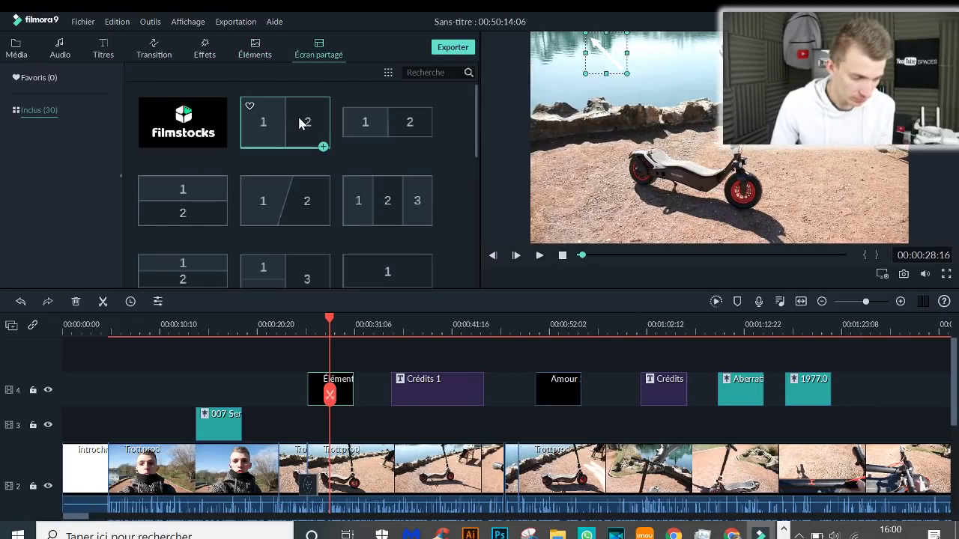
{"action": "left_click", "coordinate": [299, 124]}
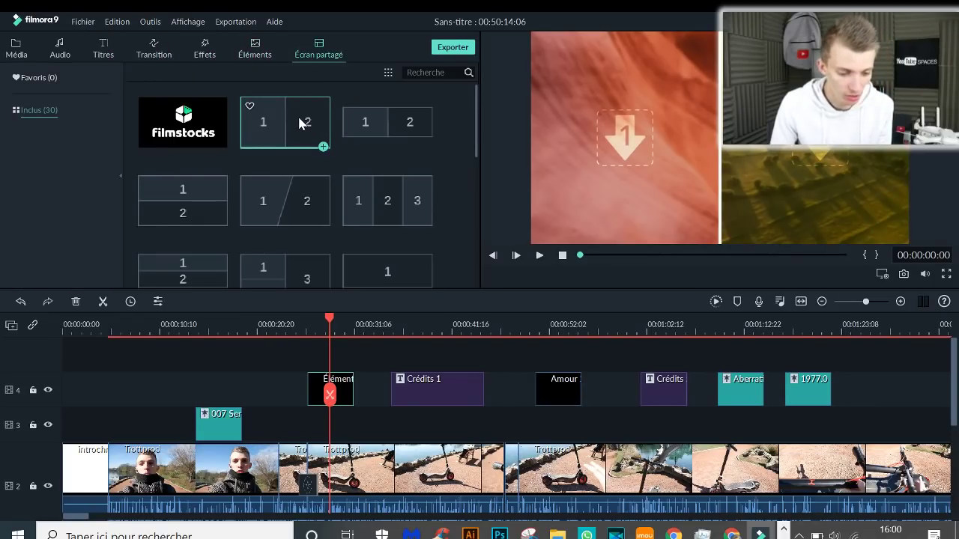
{"action": "mouse_move", "coordinate": [394, 185]}
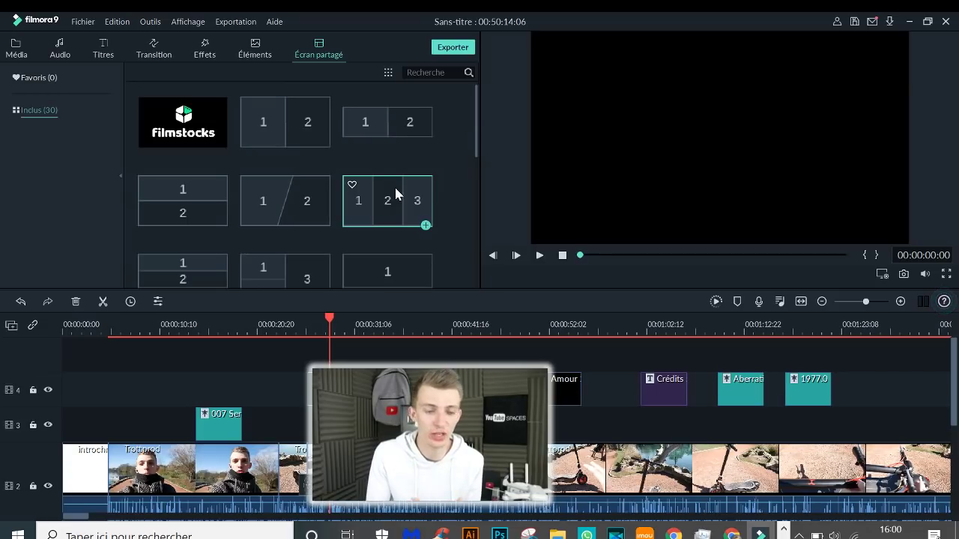
{"action": "left_click", "coordinate": [298, 117]}
{"action": "scroll", "coordinate": [295, 194], "scroll_direction": "down", "scroll_amount": 6}
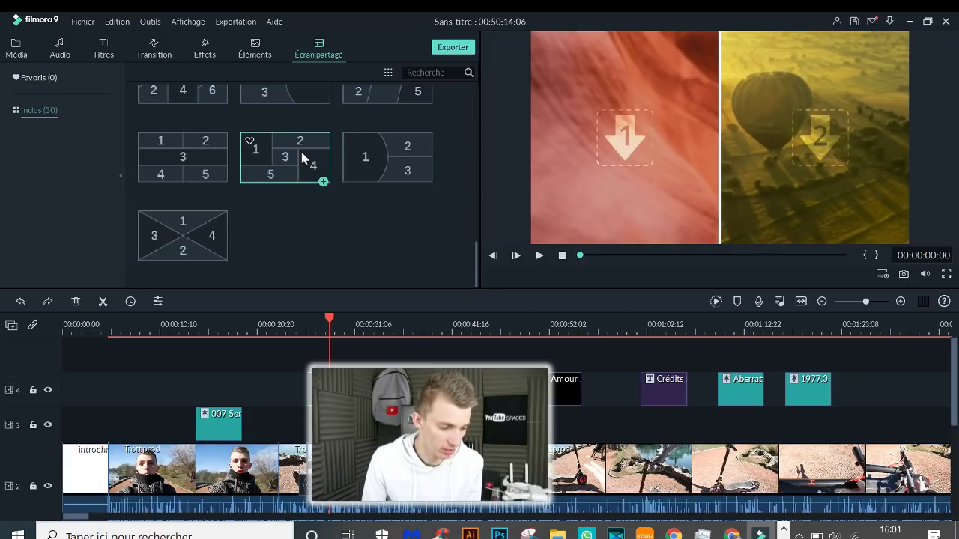
{"action": "left_click", "coordinate": [304, 158]}
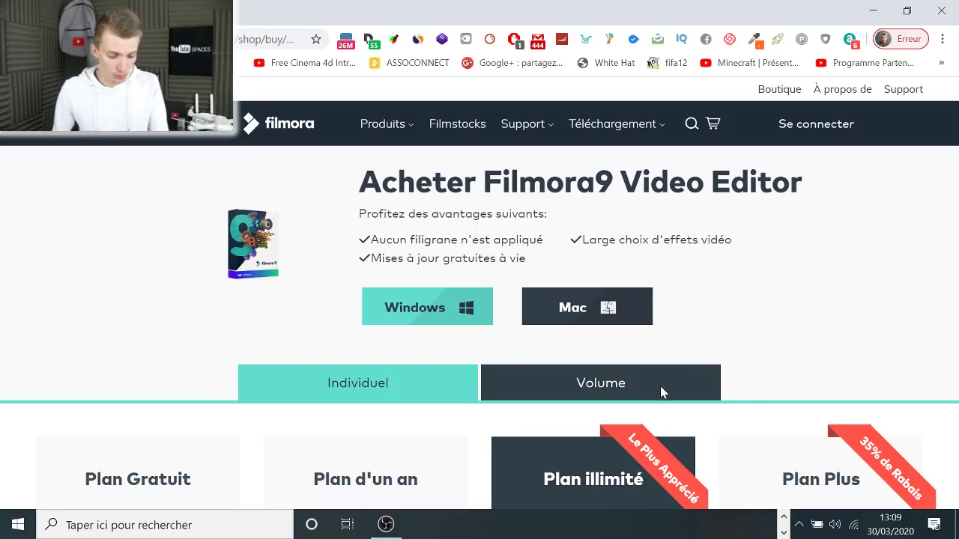
- On the Filmora9 purchase page, examine the individual plans and the price and features of the Plan Gratuit
{"action": "scroll", "coordinate": [660, 390], "scroll_direction": "down", "scroll_amount": 3}
{"action": "scroll", "coordinate": [643, 386], "scroll_direction": "down", "scroll_amount": 1}
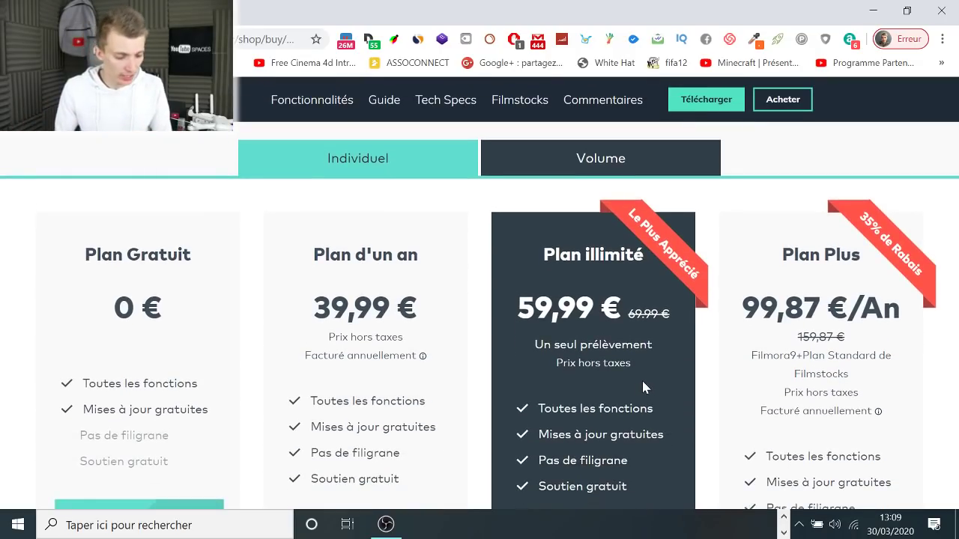
{"action": "scroll", "coordinate": [957, 247], "scroll_direction": "down", "scroll_amount": 1}
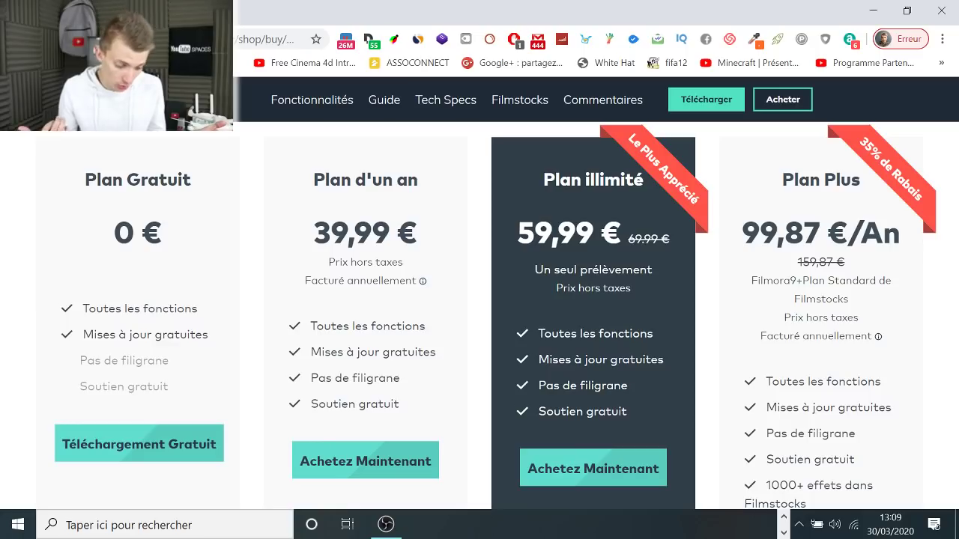
{"action": "triple_click", "coordinate": [170, 181]}
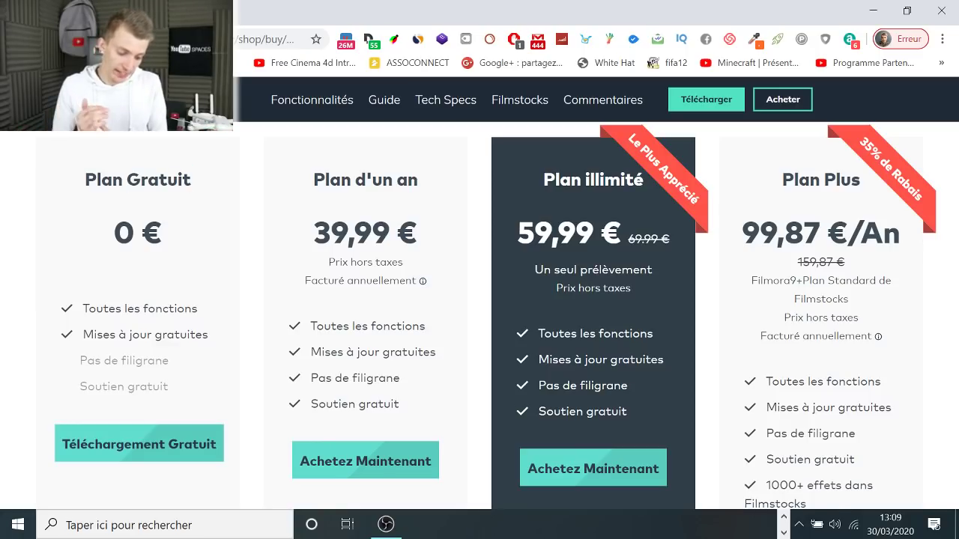
{"action": "triple_click", "coordinate": [141, 230]}
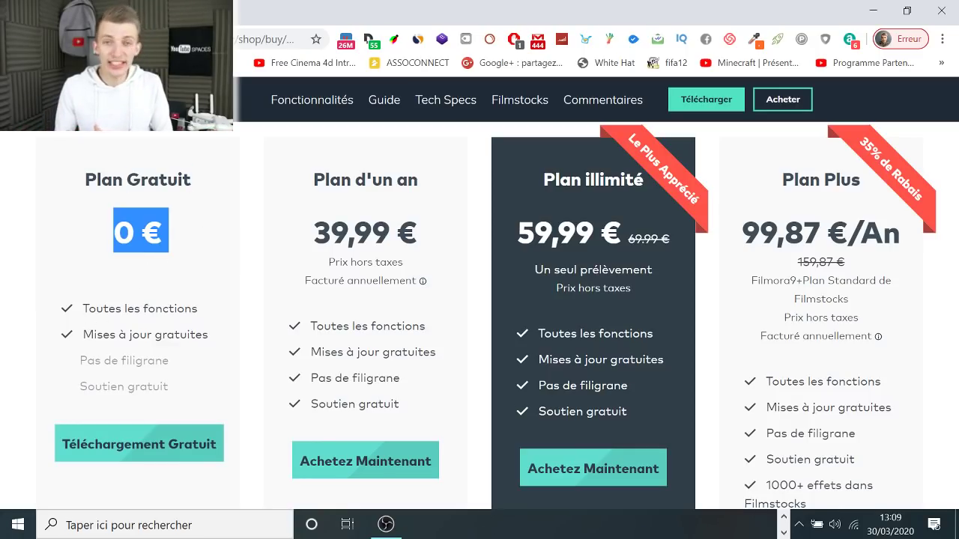
{"action": "left_click_drag", "start_coordinate": [82, 308], "coordinate": [173, 367]}
{"action": "left_click", "coordinate": [267, 387]}
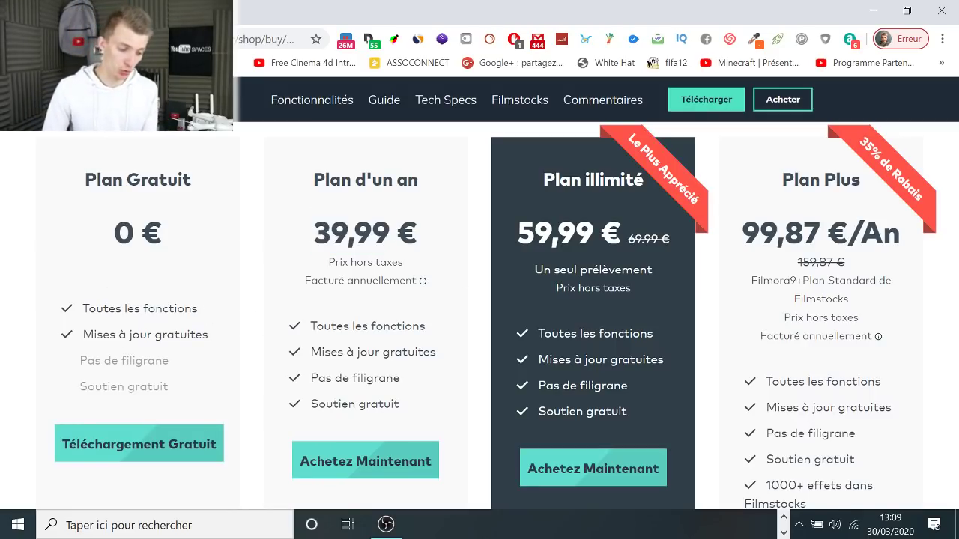
- Compare the price of the Plan illimité and the features included in the Plan d'un an
{"action": "triple_click", "coordinate": [584, 229]}
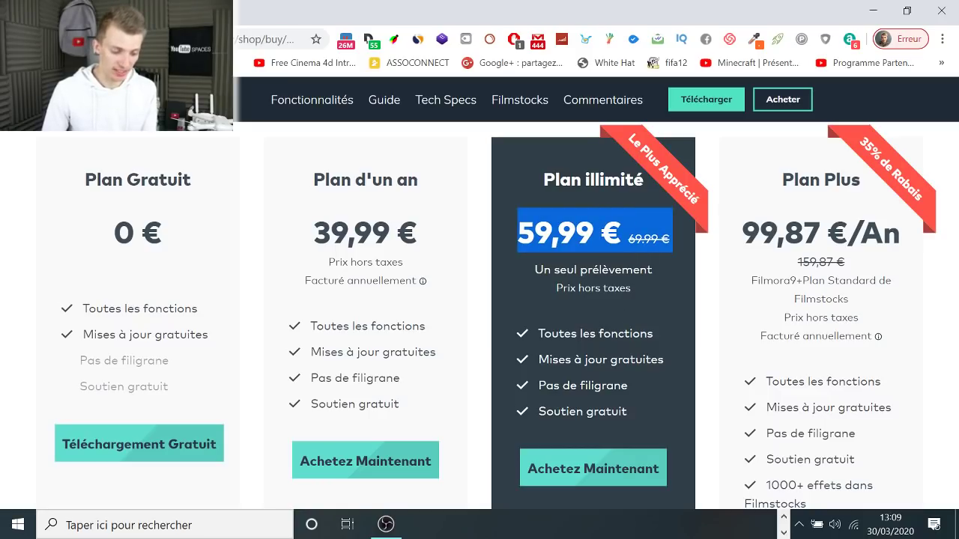
{"action": "left_click", "coordinate": [616, 277]}
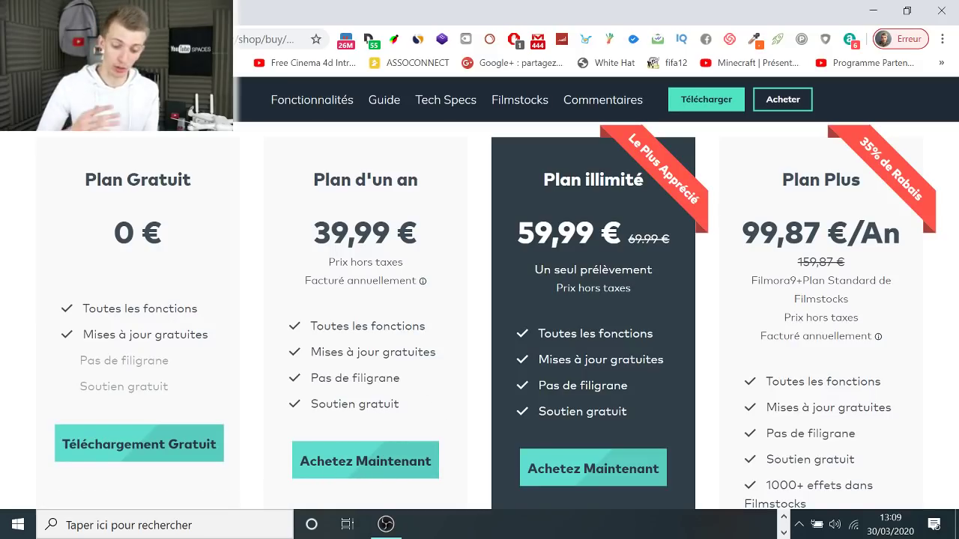
{"action": "left_click_drag", "start_coordinate": [310, 325], "coordinate": [469, 426]}
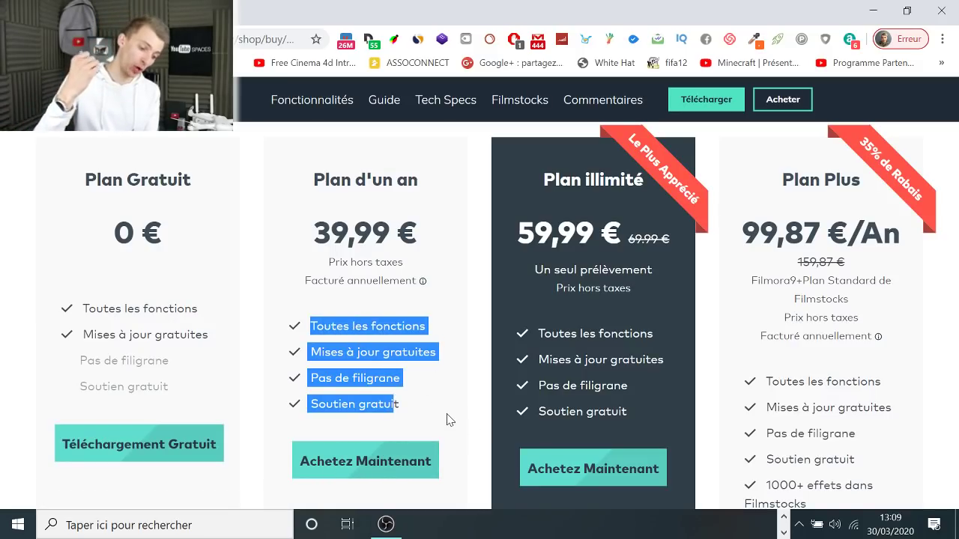
{"action": "left_click", "coordinate": [445, 418]}
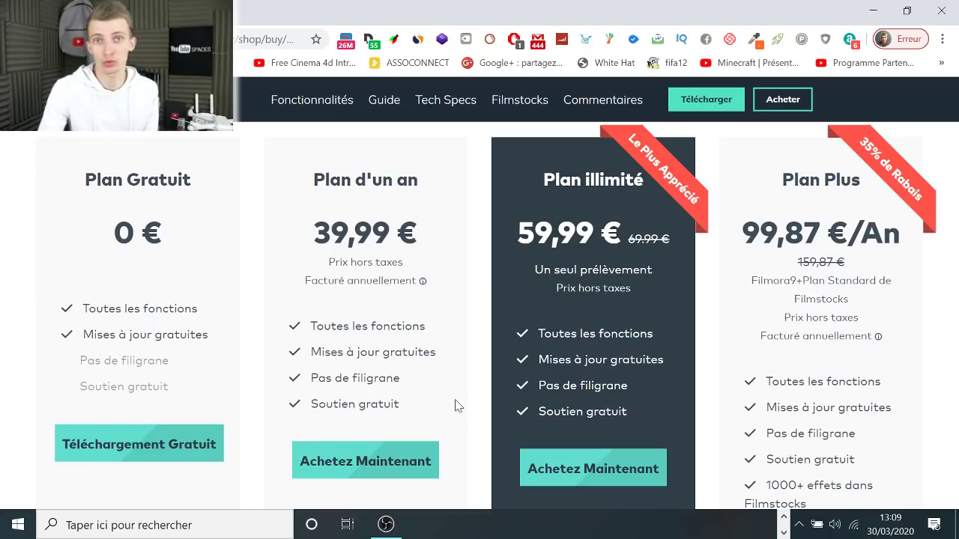